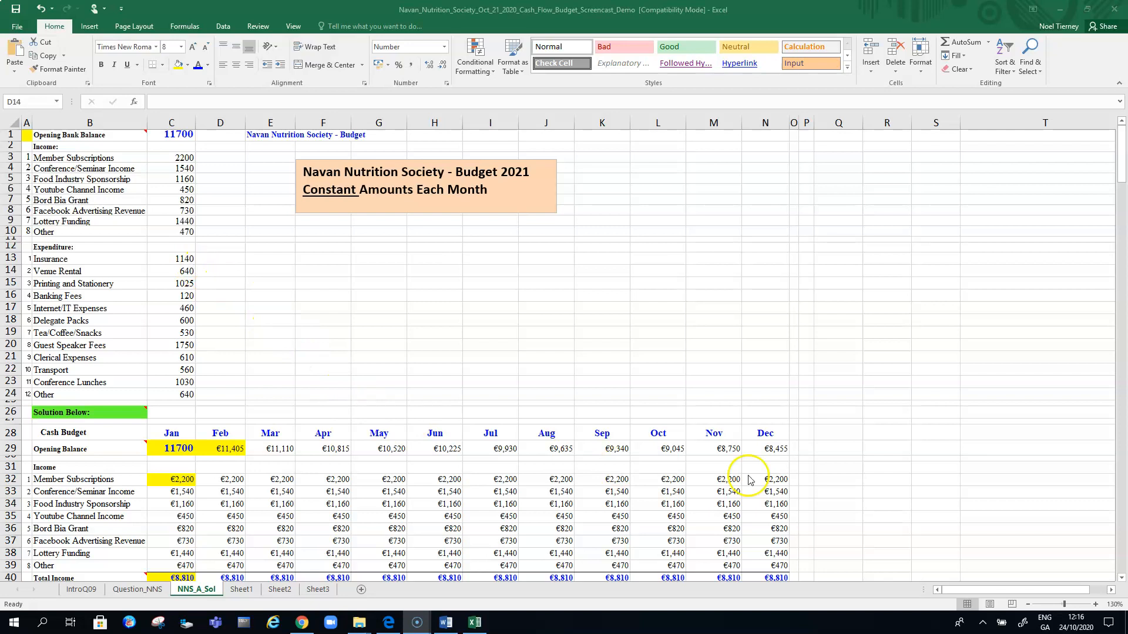
- Examine the monthly income and expenditure amounts listed above the solution section of the NNS_A_Sol sheet
{"action": "left_click", "coordinate": [1118, 579]}
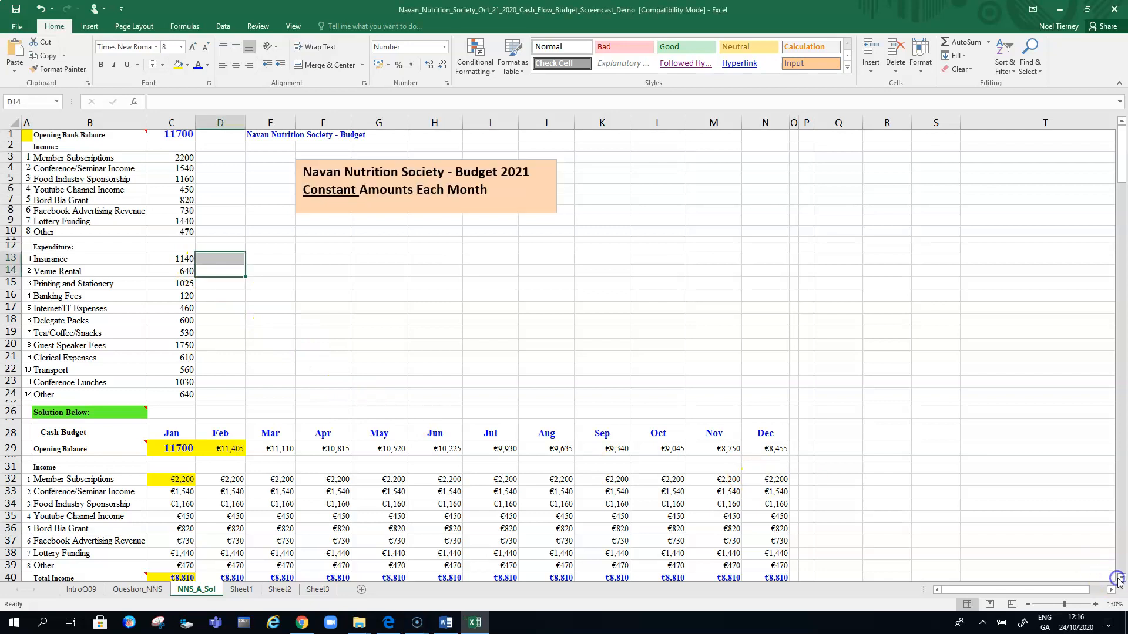
{"action": "left_click_drag", "start_coordinate": [47, 157], "coordinate": [180, 392]}
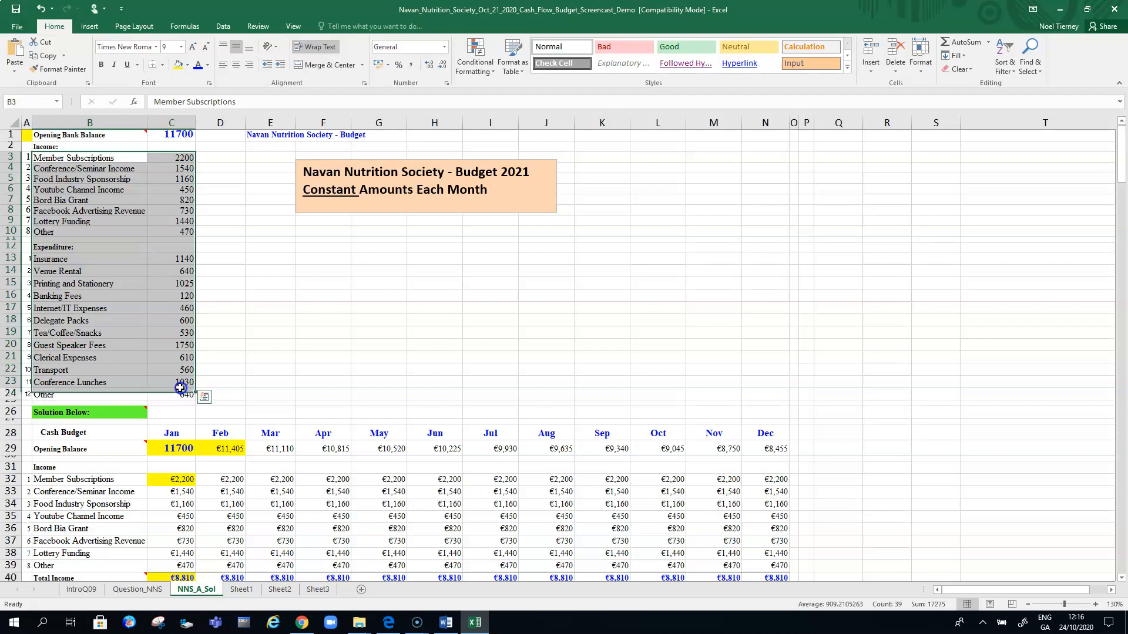
{"action": "left_click", "coordinate": [174, 163]}
{"action": "left_click", "coordinate": [174, 234]}
{"action": "left_click", "coordinate": [191, 323]}
{"action": "left_click", "coordinate": [85, 412]}
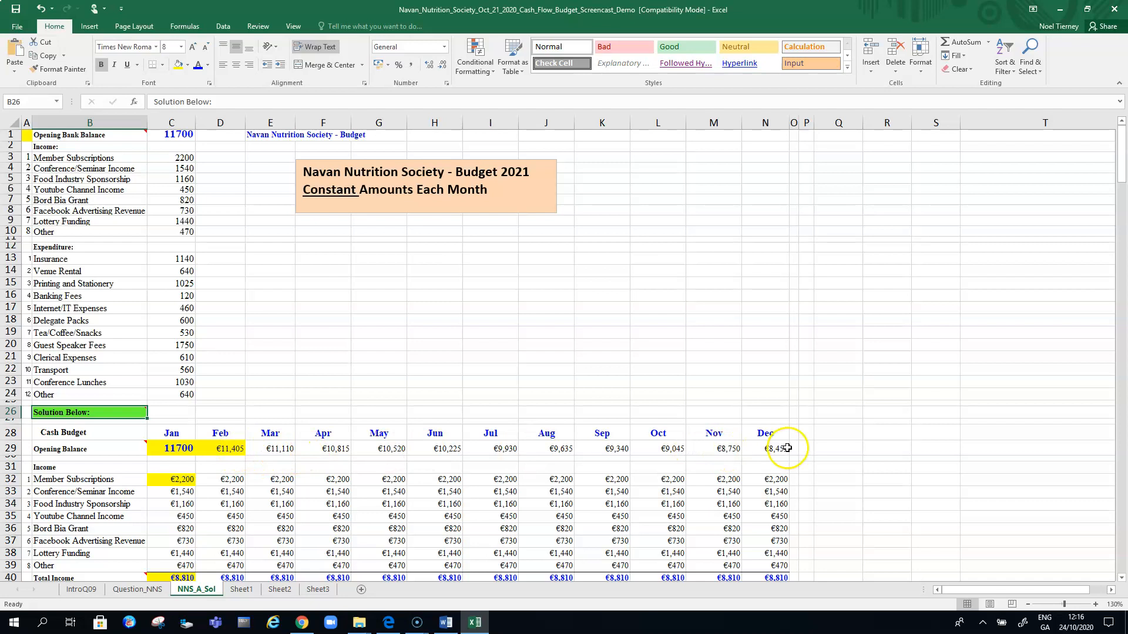
- Set the opening bank balance in cell C1 to 10700
{"action": "left_click", "coordinate": [179, 134]}
{"action": "double_click", "coordinate": [177, 135]}
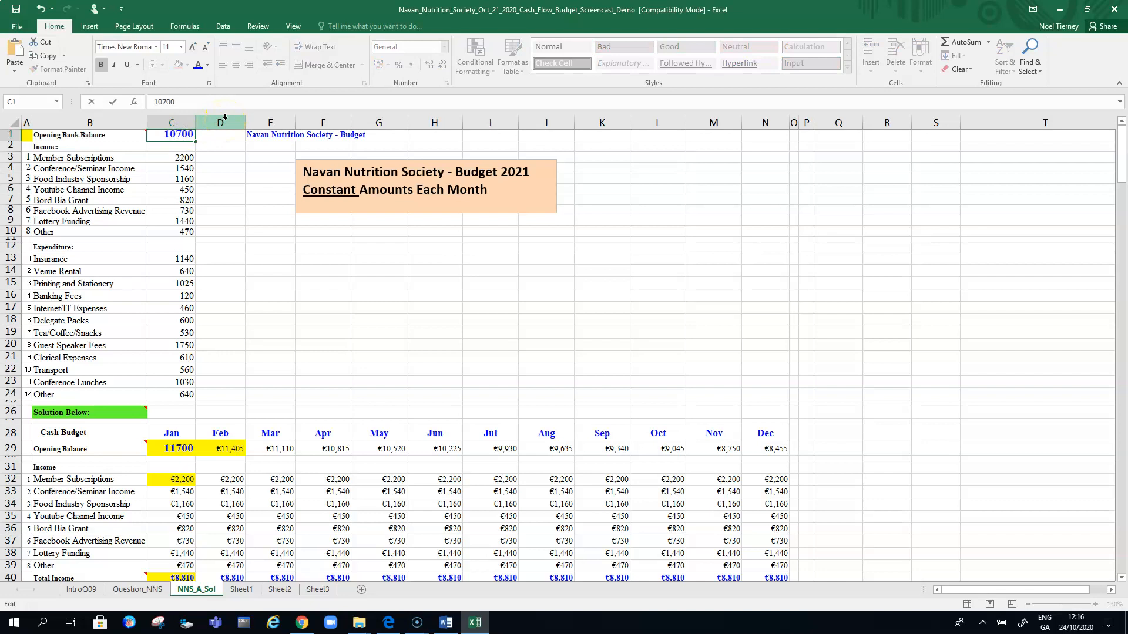
{"action": "key", "text": "Return"}
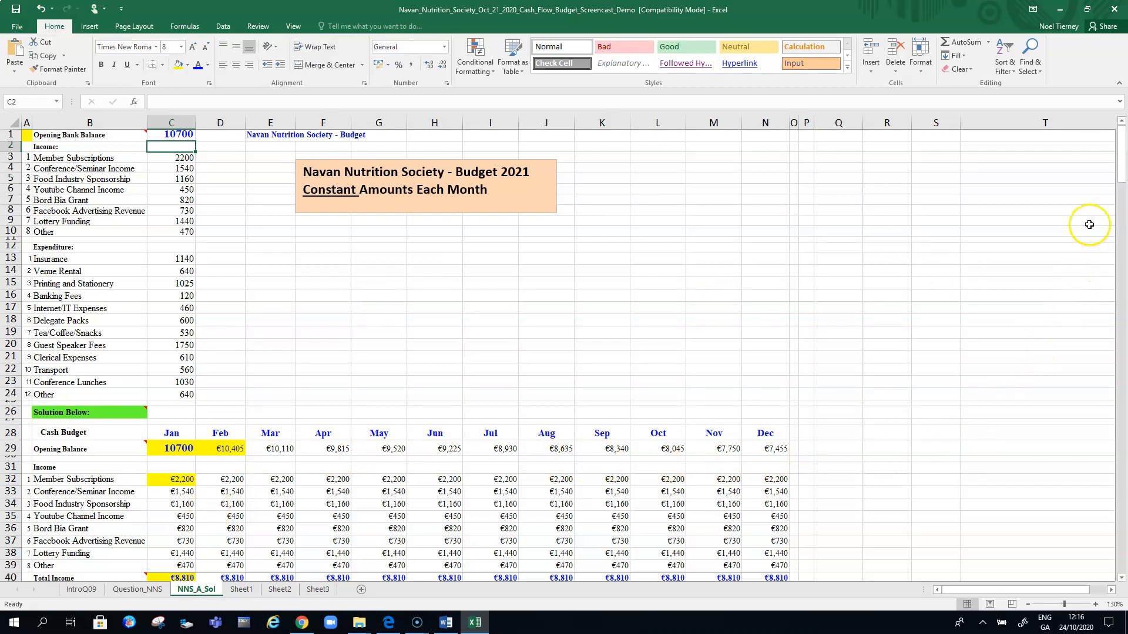
- Examine the January formulas for Member Subscriptions and Total Available in the cash budget
{"action": "scroll", "coordinate": [1114, 170], "scroll_direction": "down", "scroll_amount": 3}
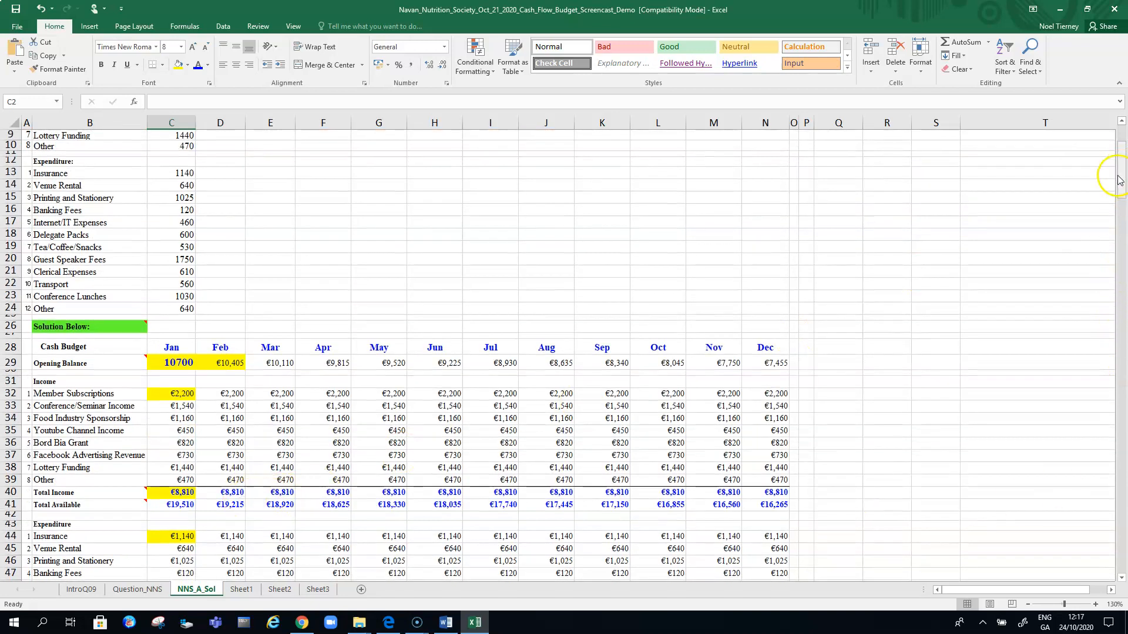
{"action": "mouse_move", "coordinate": [1119, 180]}
{"action": "left_mouse_down"}
{"action": "mouse_move", "coordinate": [1120, 152]}
{"action": "mouse_move", "coordinate": [1114, 203]}
{"action": "left_mouse_up"}
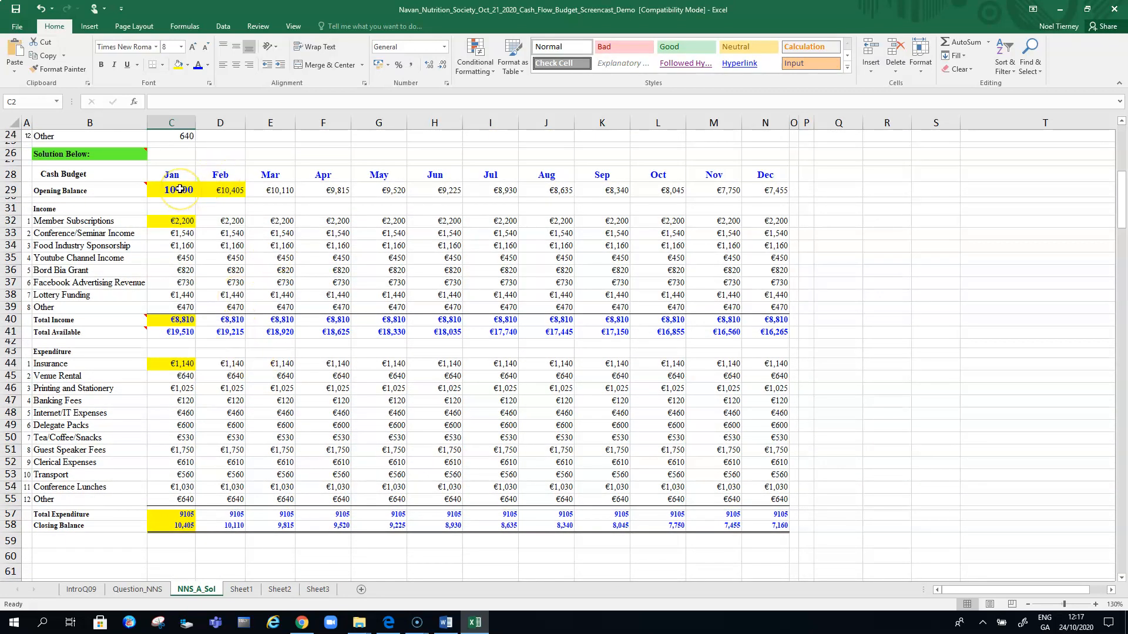
{"action": "left_click", "coordinate": [179, 222]}
{"action": "left_click", "coordinate": [174, 331]}
{"action": "left_click", "coordinate": [176, 332]}
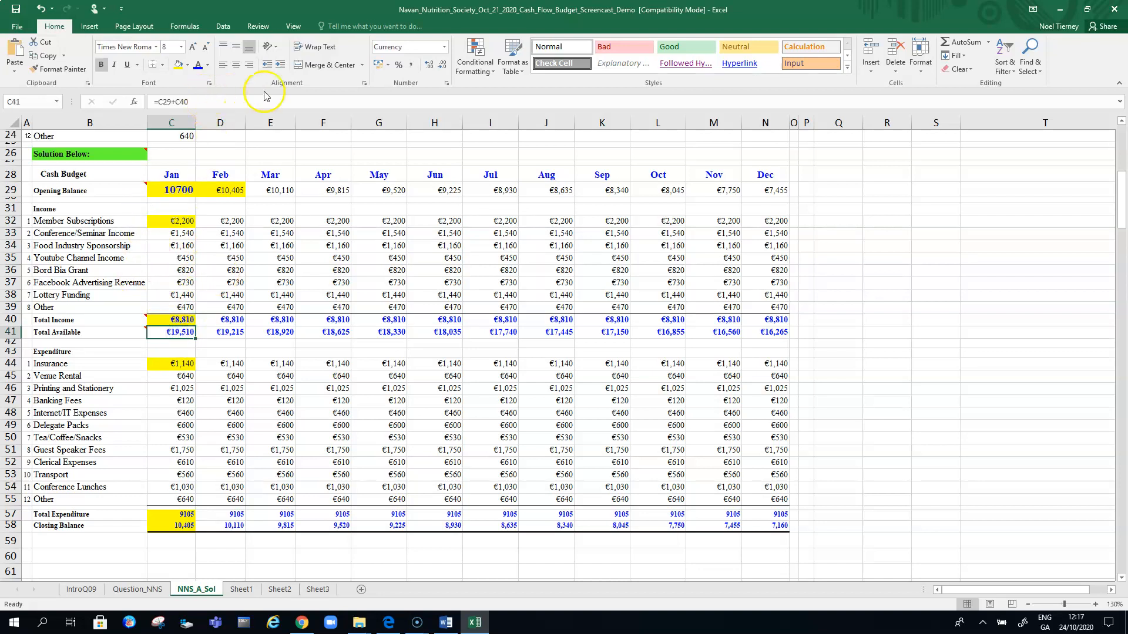
{"action": "left_click", "coordinate": [179, 64]}
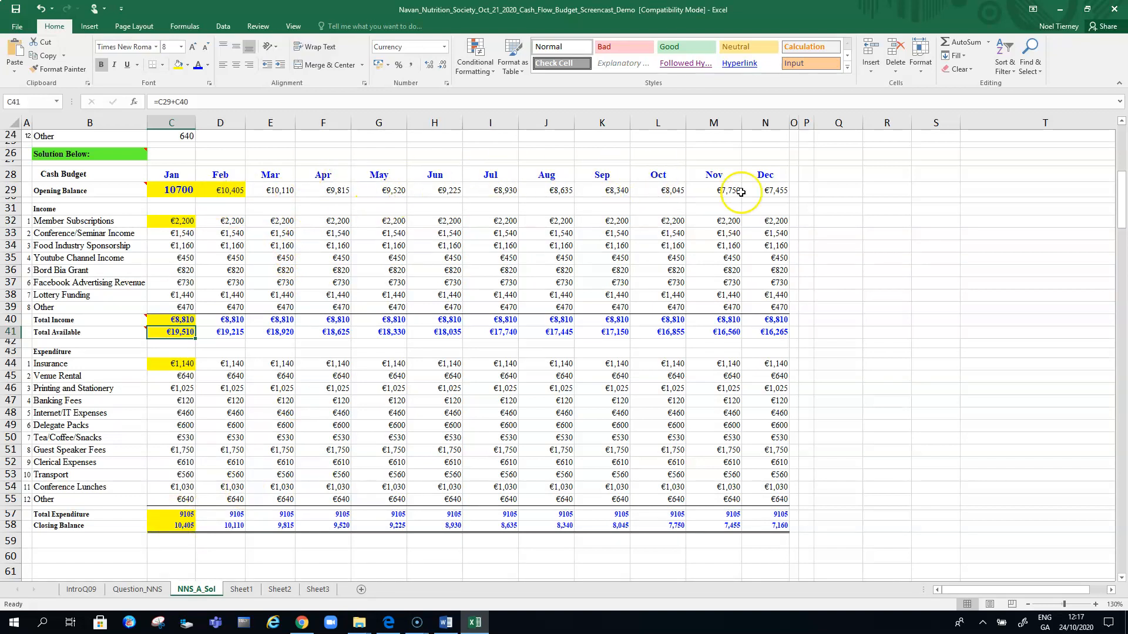
{"action": "left_click", "coordinate": [175, 221]}
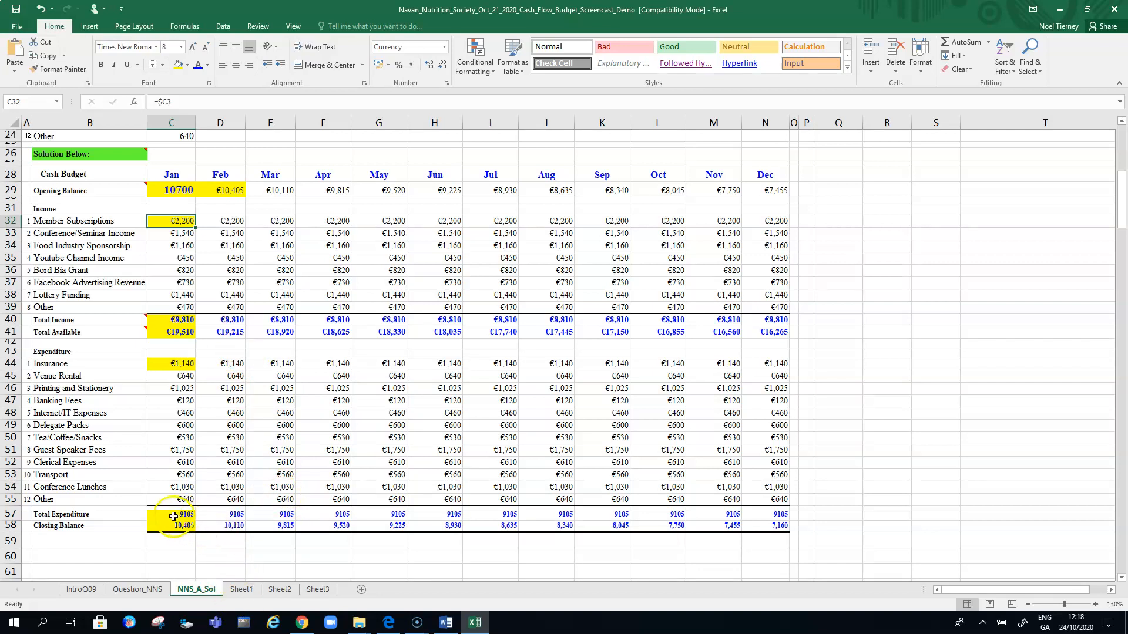
- Format the Total Expenditure and Closing Balance figures for January to December, C57:N58, with the Currency number category
{"action": "left_click_drag", "start_coordinate": [168, 516], "coordinate": [760, 525]}
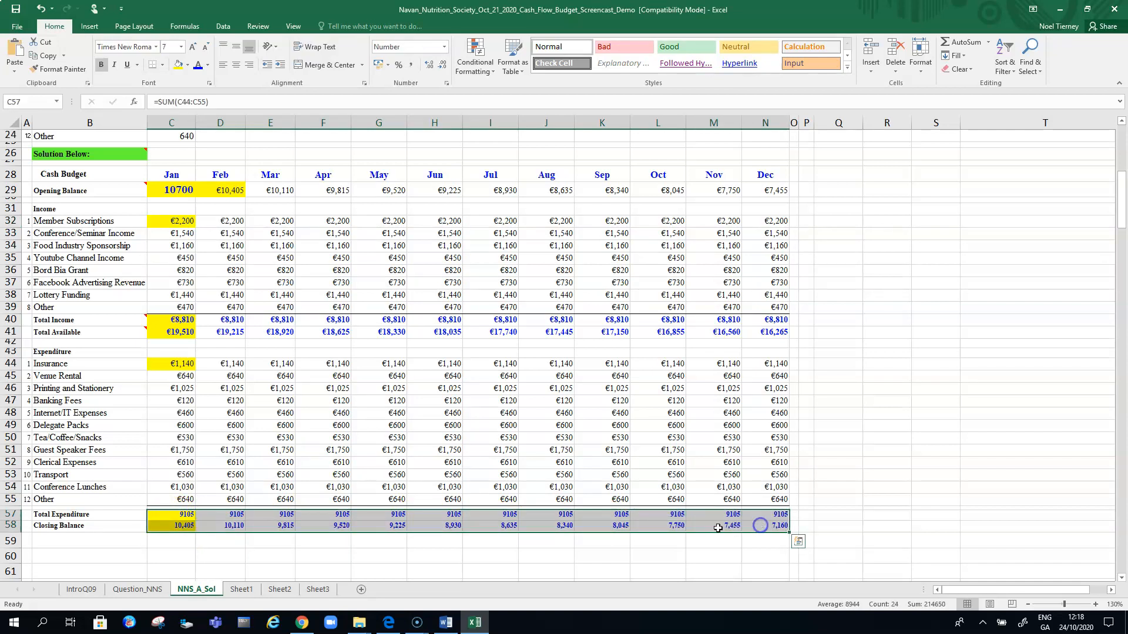
{"action": "right_click", "coordinate": [508, 518]}
{"action": "left_click", "coordinate": [556, 467]}
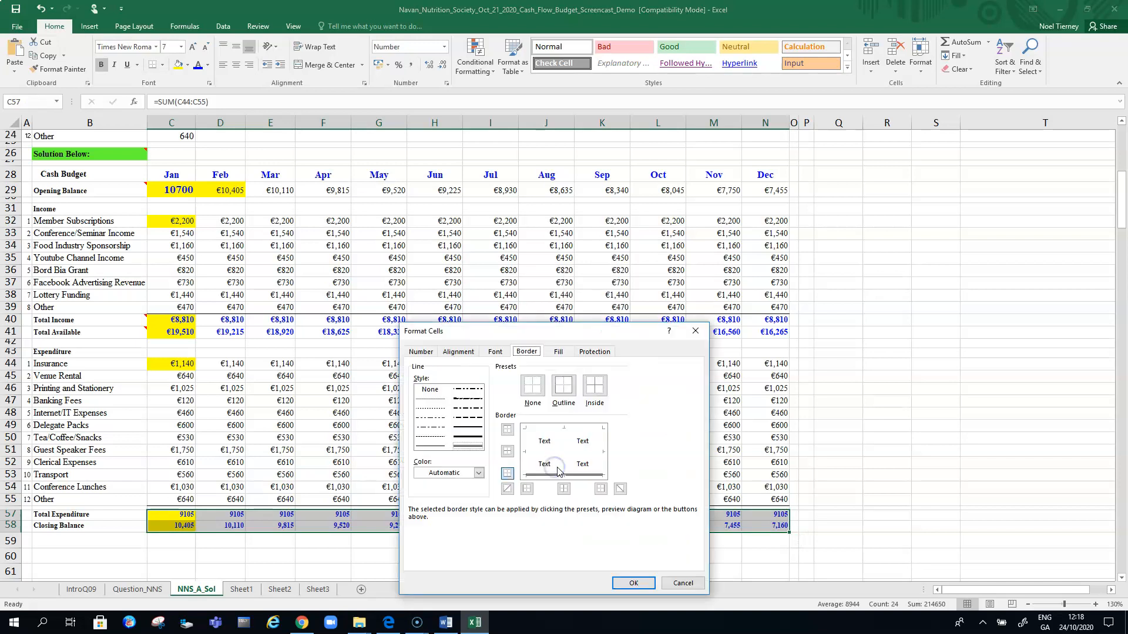
{"action": "left_click", "coordinate": [421, 351]}
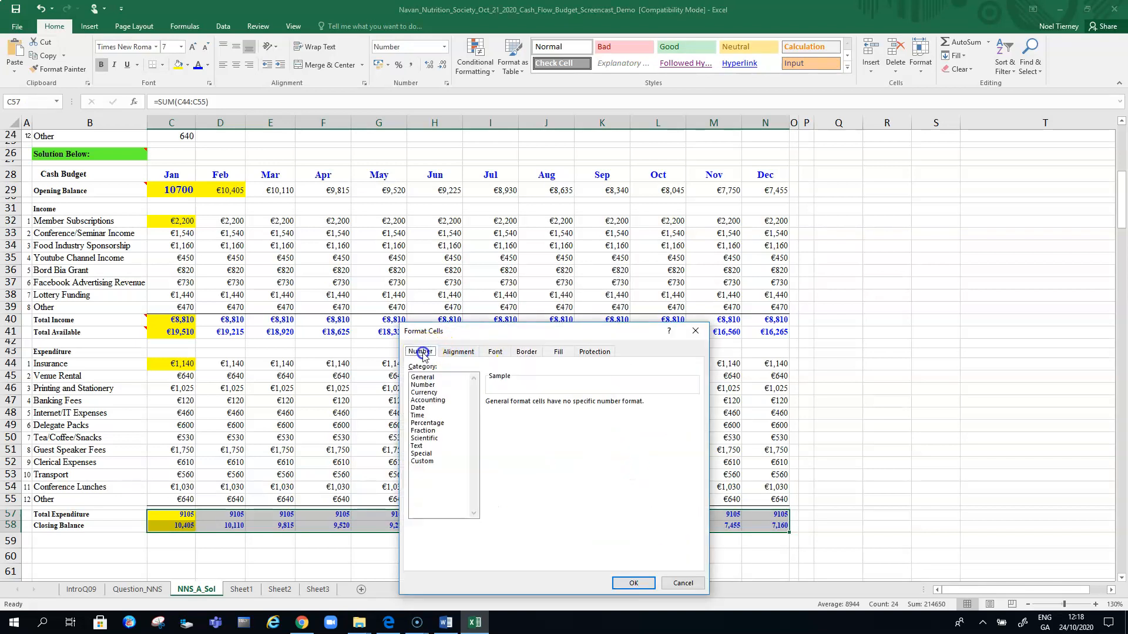
{"action": "left_click", "coordinate": [424, 393]}
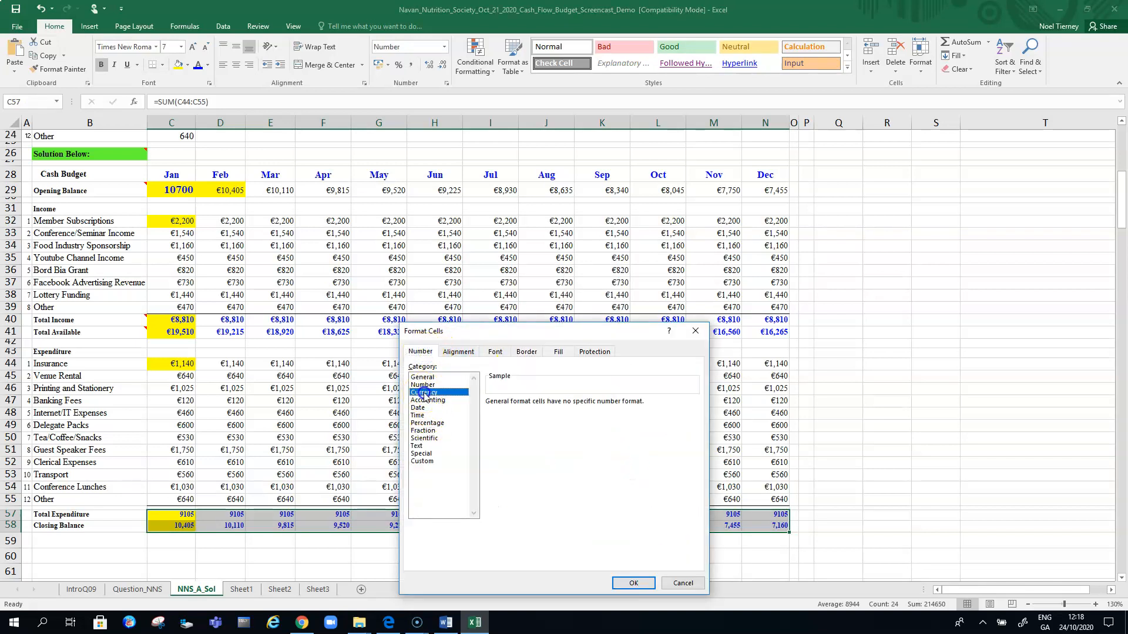
{"action": "left_click", "coordinate": [633, 584]}
{"action": "left_click", "coordinate": [511, 310]}
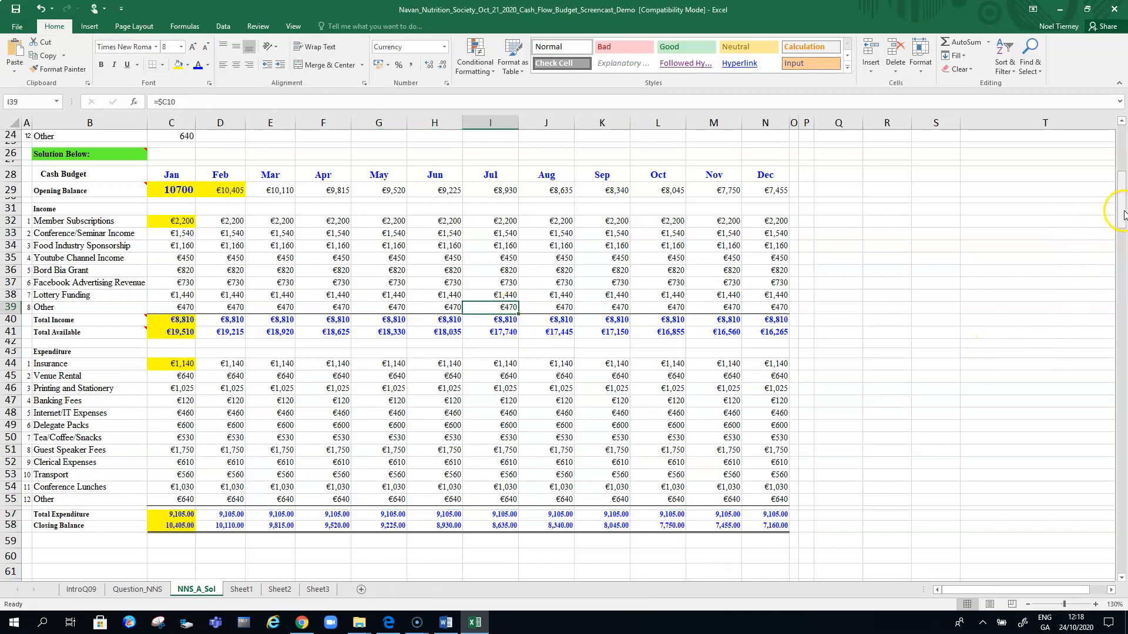
- Review the Total Income formulas across the months and the January Total Expenditure formula
{"action": "left_click_drag", "start_coordinate": [1123, 214], "coordinate": [1115, 162]}
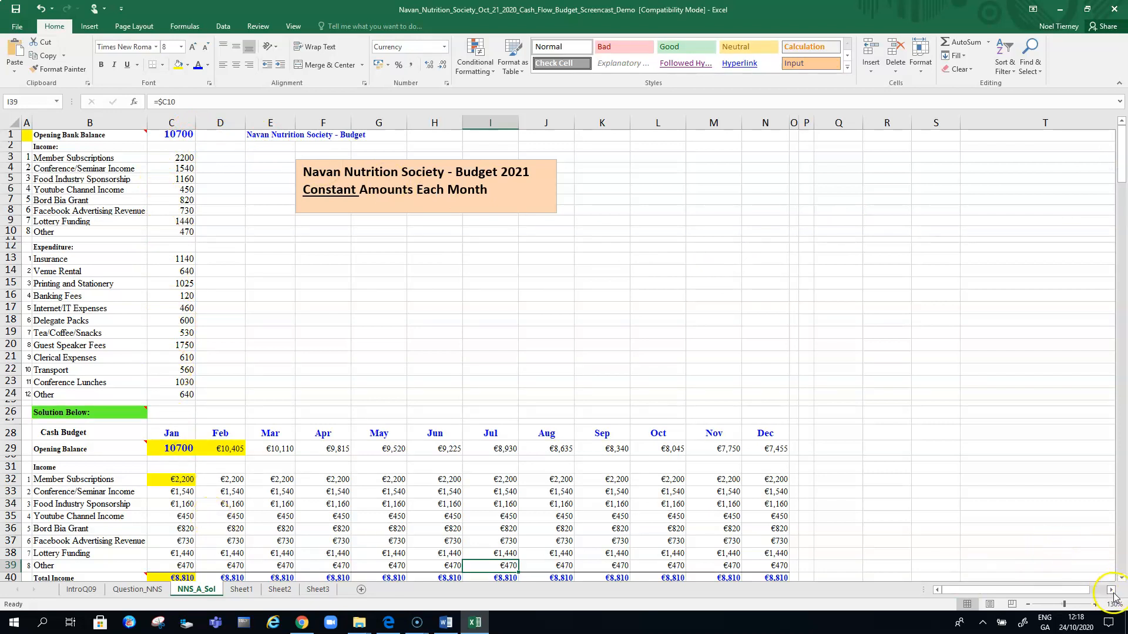
{"action": "left_click_drag", "start_coordinate": [1121, 578], "coordinate": [1121, 578]}
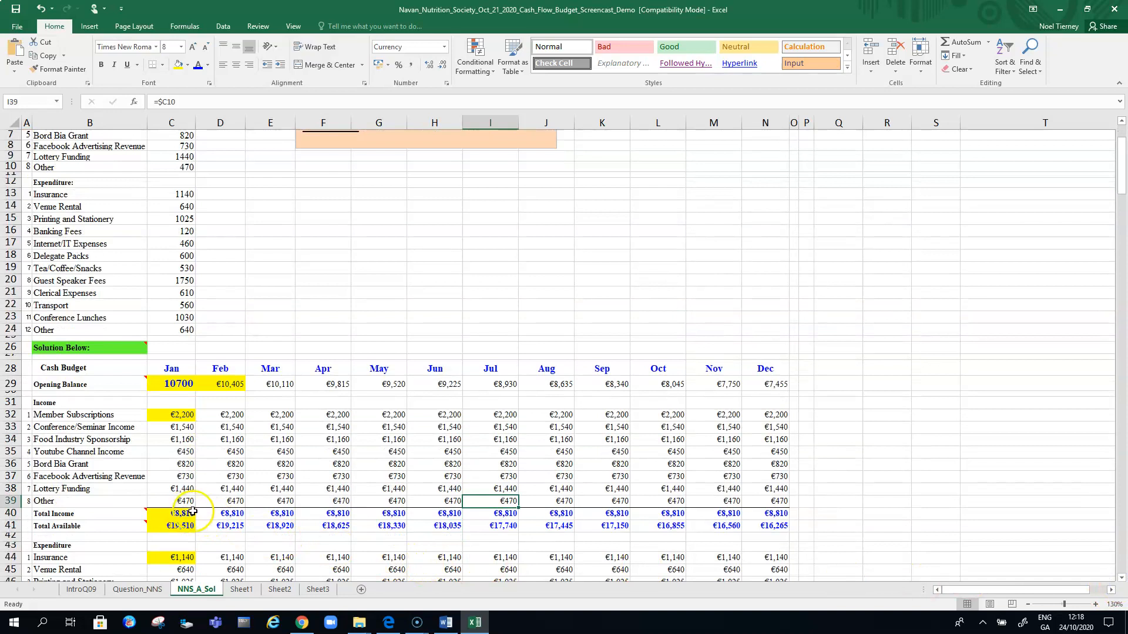
{"action": "left_click_drag", "start_coordinate": [193, 512], "coordinate": [233, 520]}
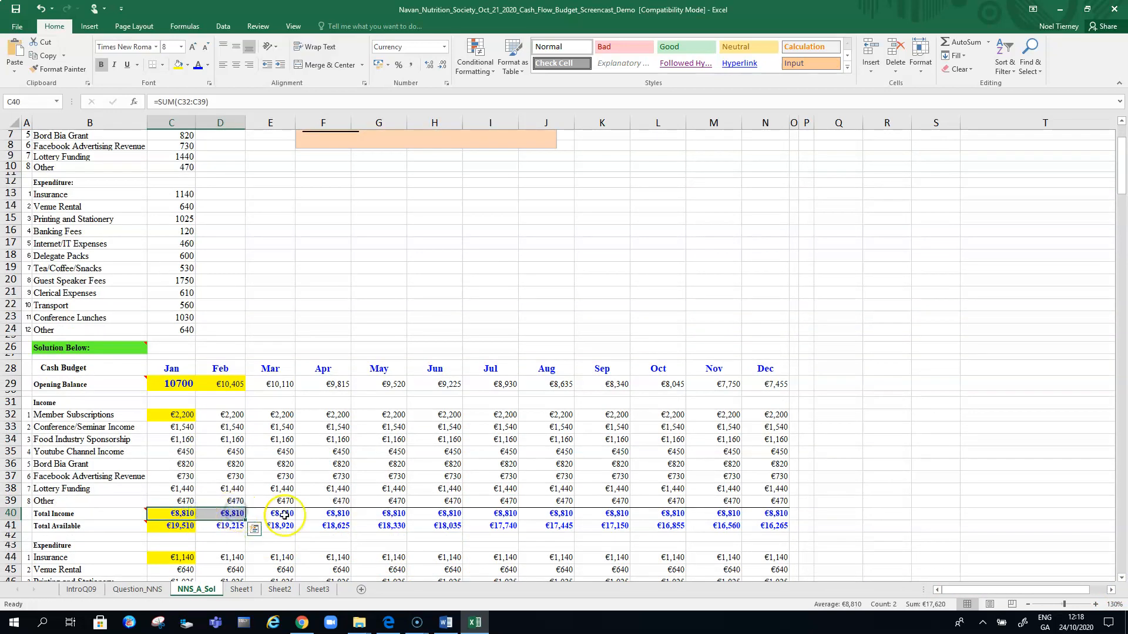
{"action": "left_click", "coordinate": [266, 515]}
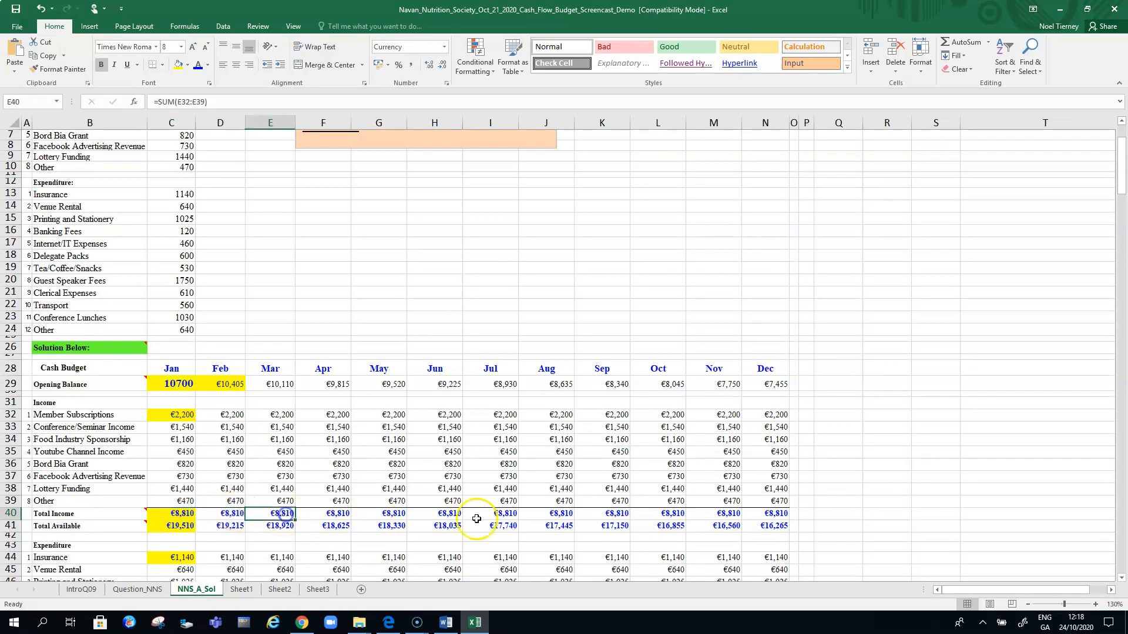
{"action": "left_click", "coordinate": [1120, 579]}
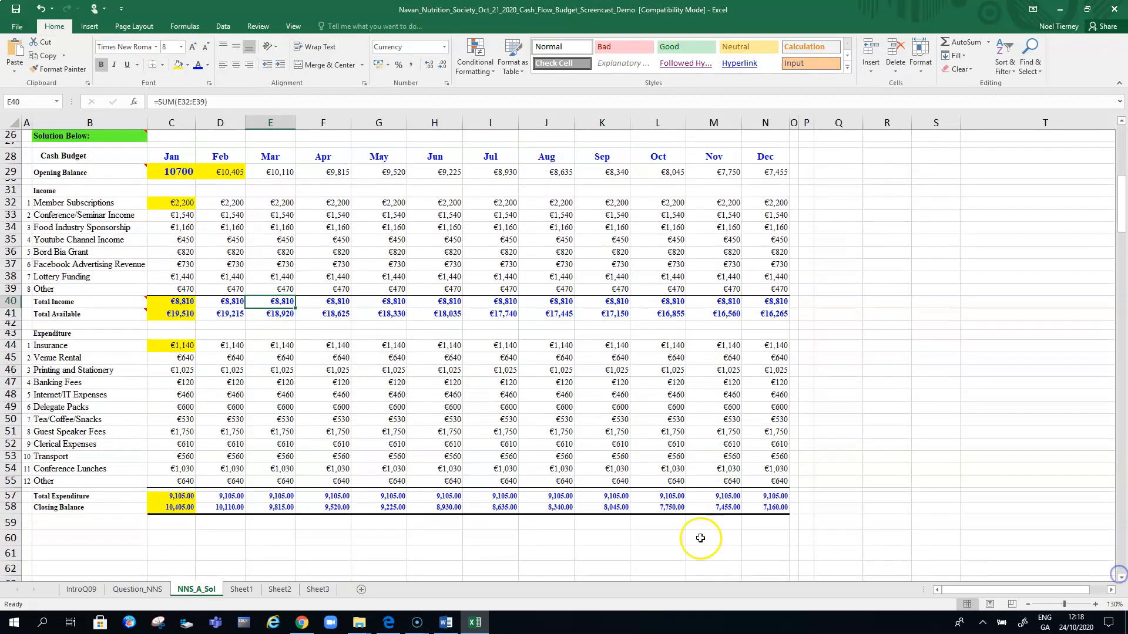
{"action": "left_click", "coordinate": [180, 496]}
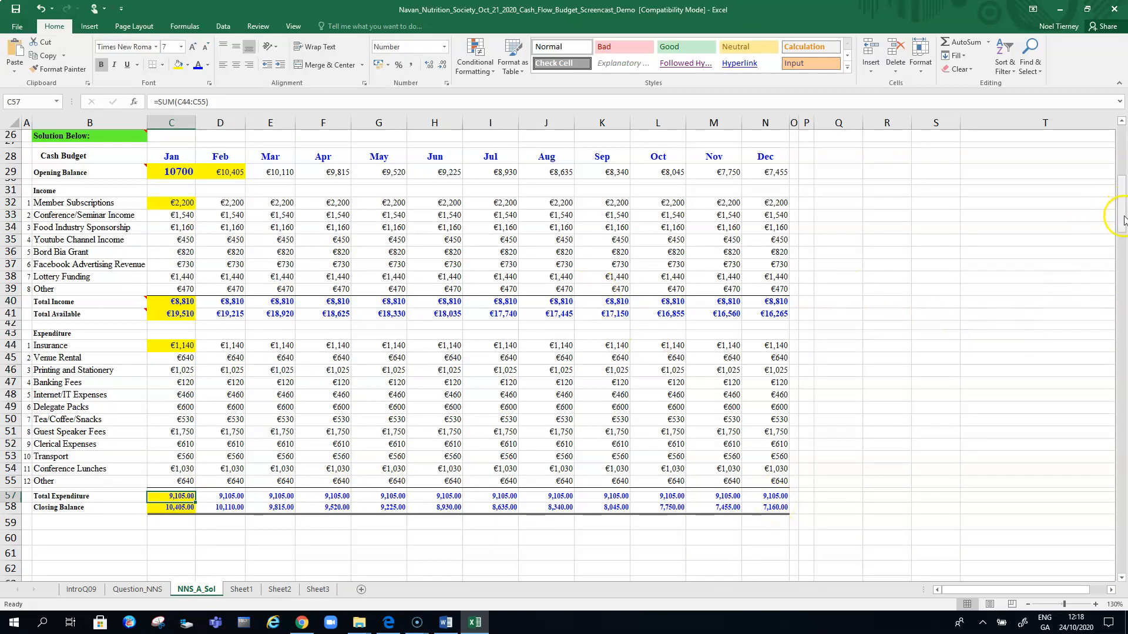
{"action": "left_click_drag", "start_coordinate": [1123, 220], "coordinate": [1123, 177]}
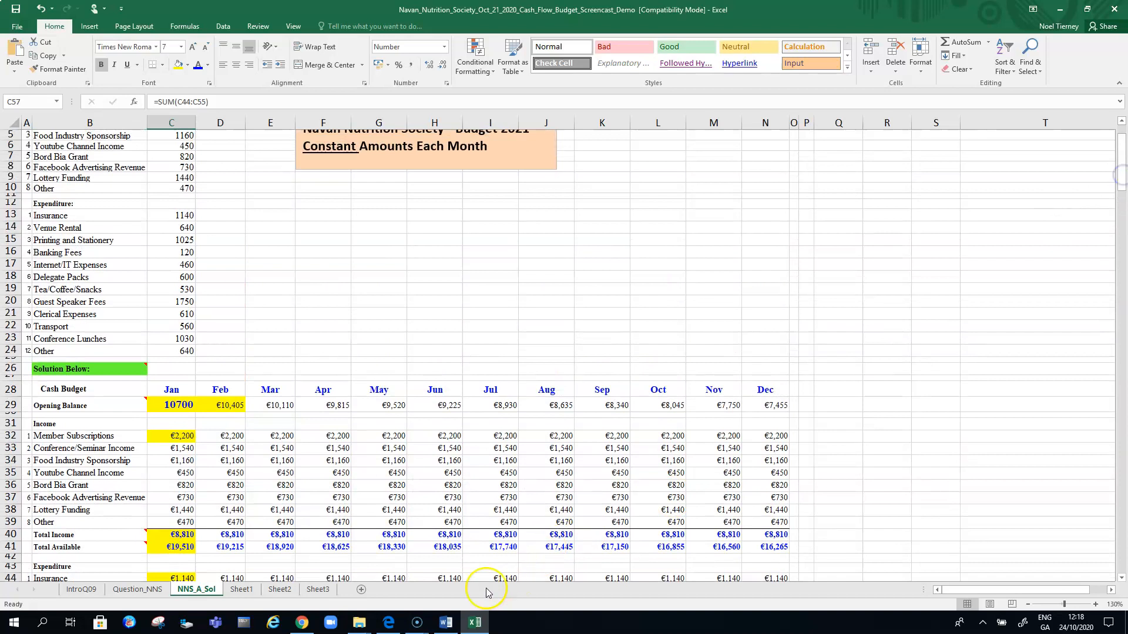
- Switch to the Word assignment document and read the income table, the part (b) requirements and the monthly increase amounts
{"action": "left_click", "coordinate": [449, 623]}
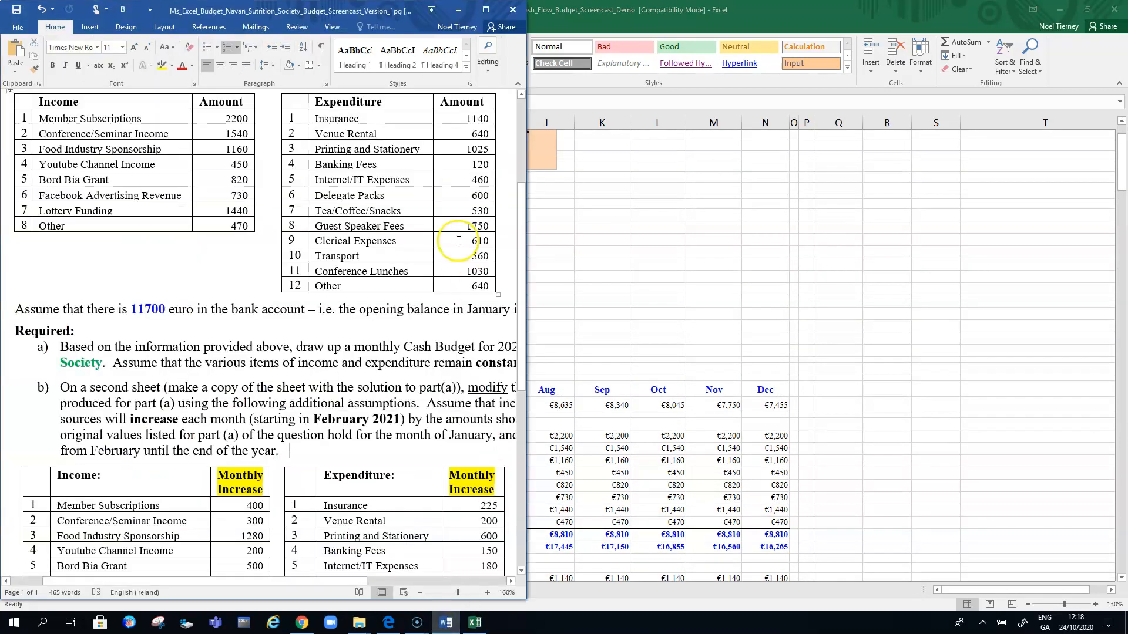
{"action": "left_click_drag", "start_coordinate": [520, 215], "coordinate": [524, 183]}
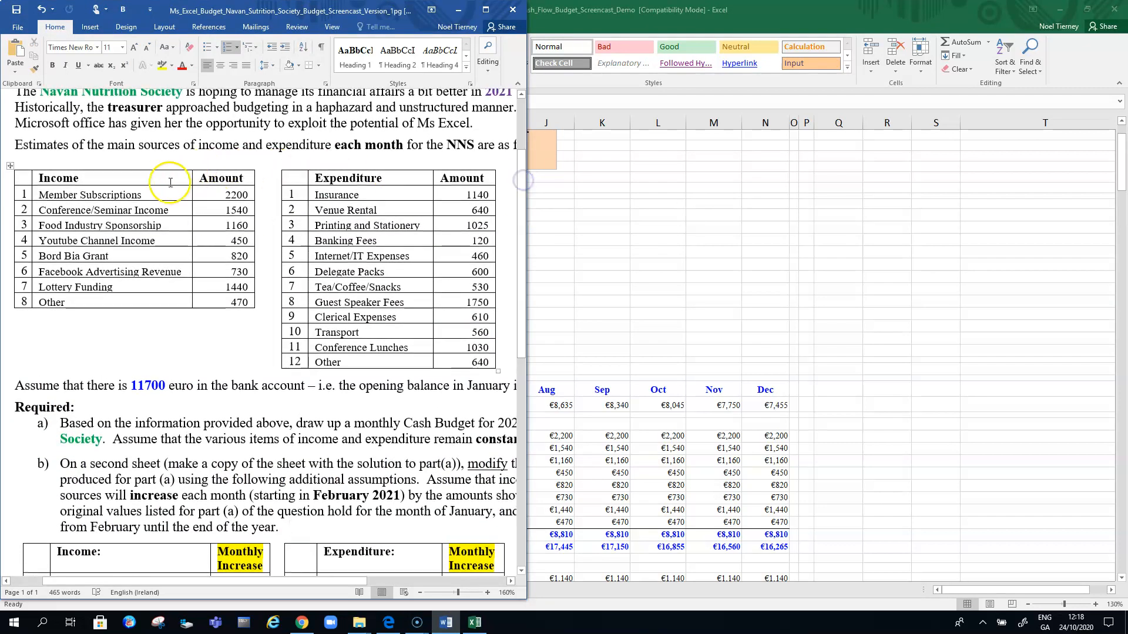
{"action": "left_click_drag", "start_coordinate": [34, 195], "coordinate": [234, 299]}
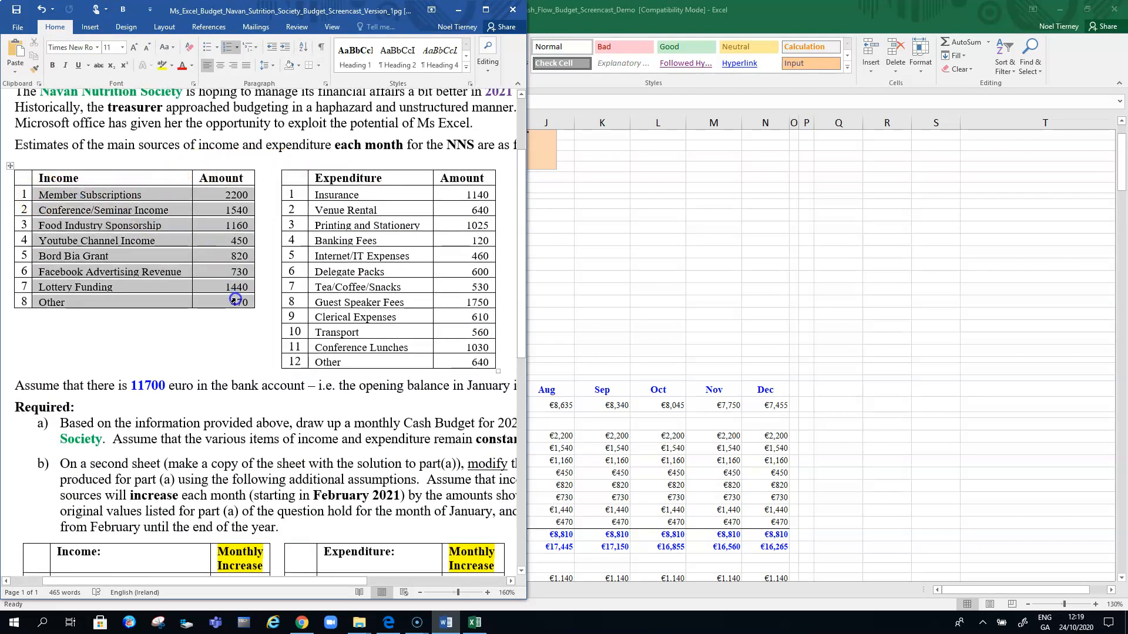
{"action": "left_click_drag", "start_coordinate": [233, 300], "coordinate": [234, 300]}
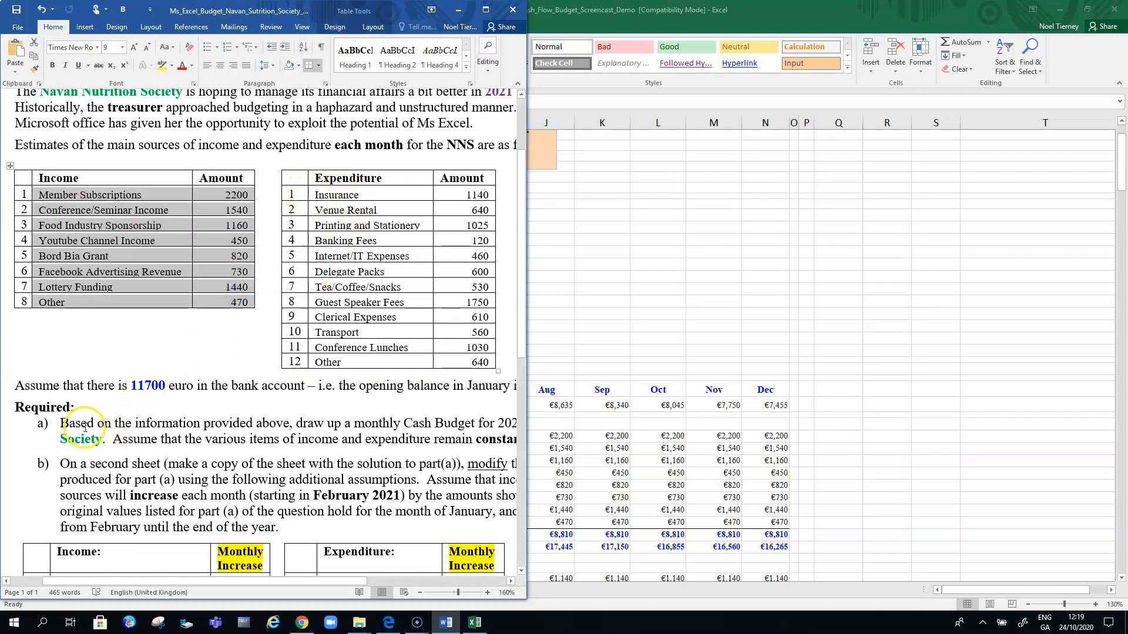
{"action": "left_click_drag", "start_coordinate": [522, 312], "coordinate": [547, 444]}
{"action": "left_click_drag", "start_coordinate": [167, 156], "coordinate": [408, 157]}
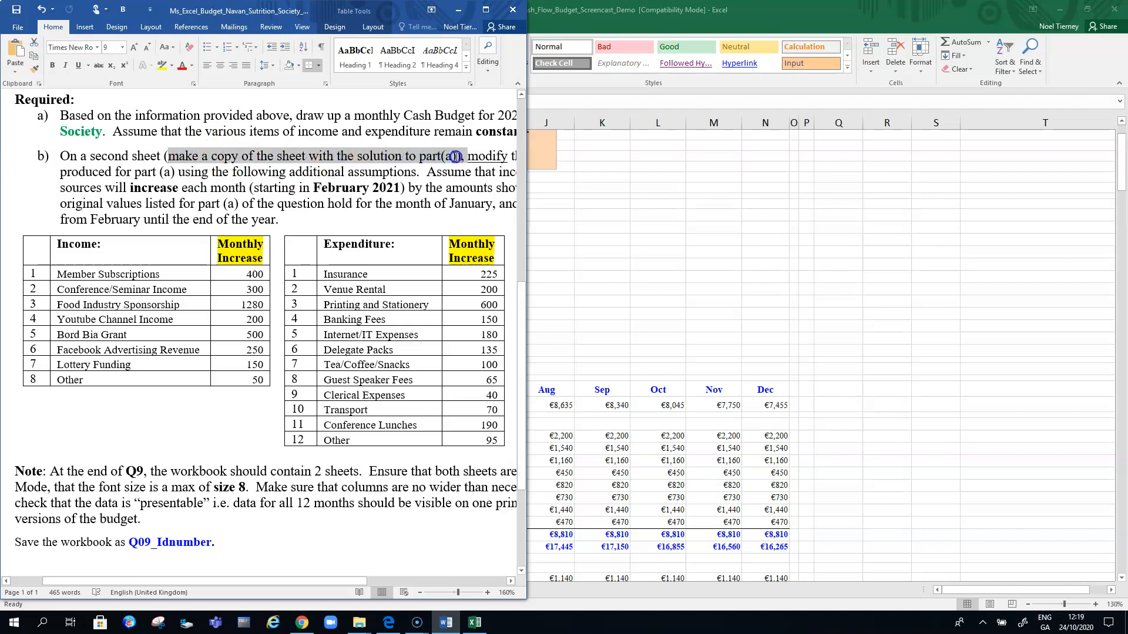
{"action": "left_click", "coordinate": [436, 188]}
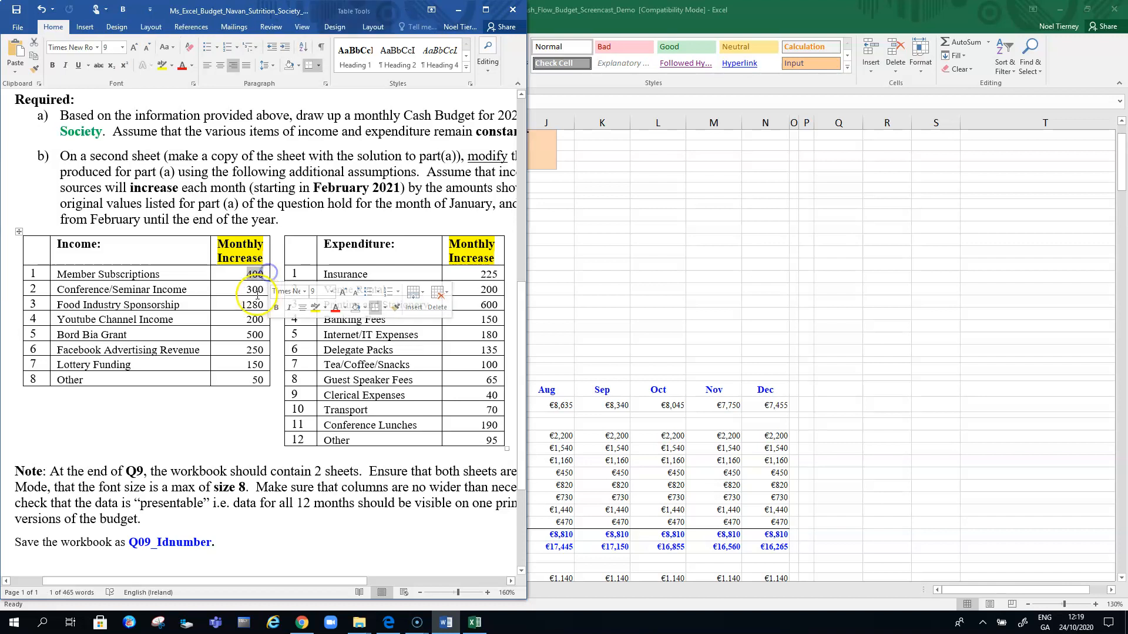
{"action": "left_click_drag", "start_coordinate": [247, 288], "coordinate": [254, 287]}
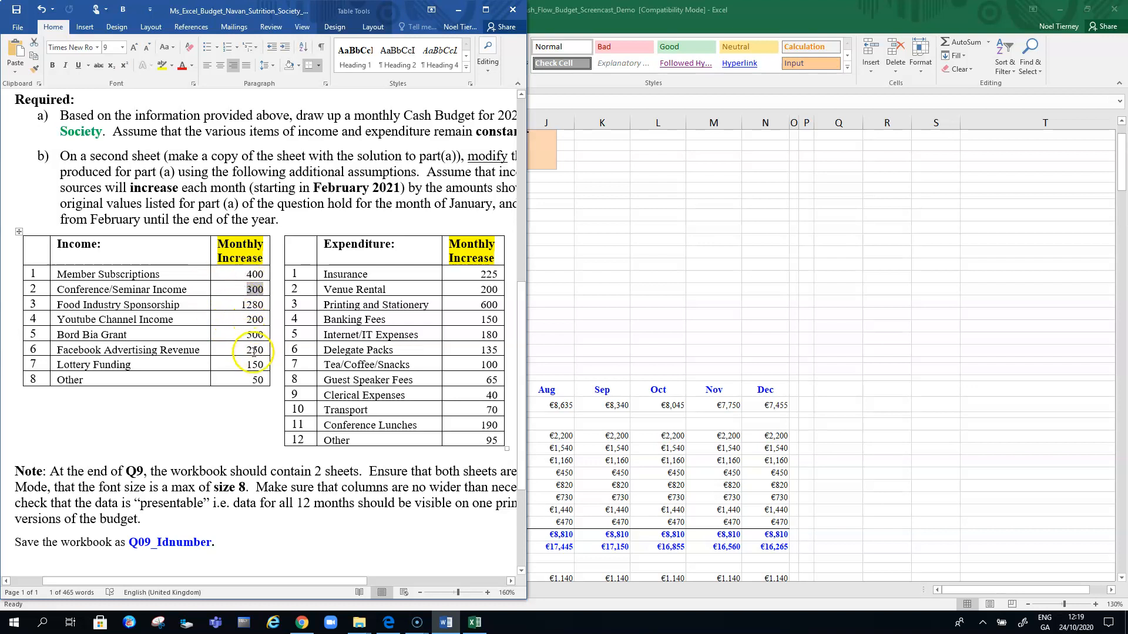
- Switch back to the Excel budget workbook and create a copy of the NNS_A_Sol sheet, placed directly after the original
{"action": "key", "text": "alt+Tab"}
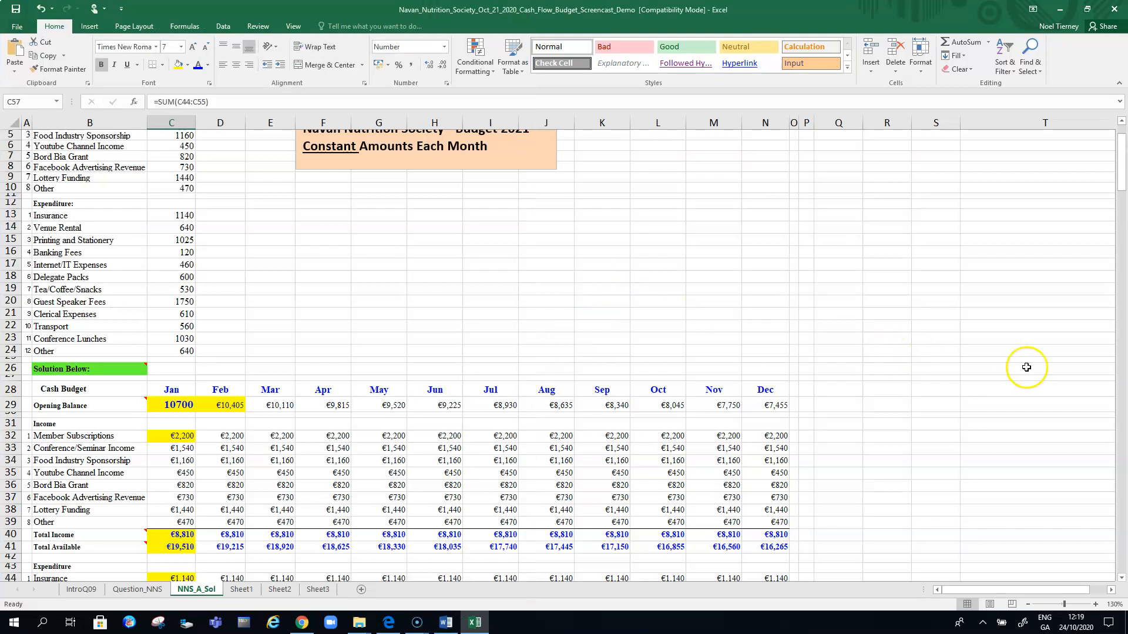
{"action": "left_click_drag", "start_coordinate": [1123, 182], "coordinate": [1116, 213]}
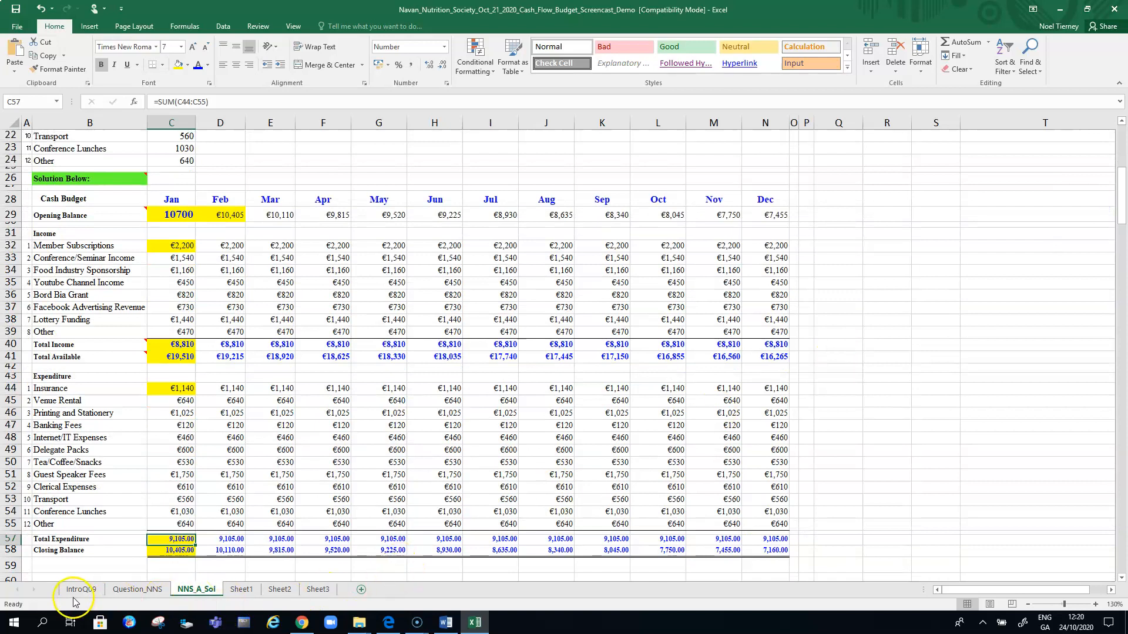
{"action": "right_click", "coordinate": [206, 593]}
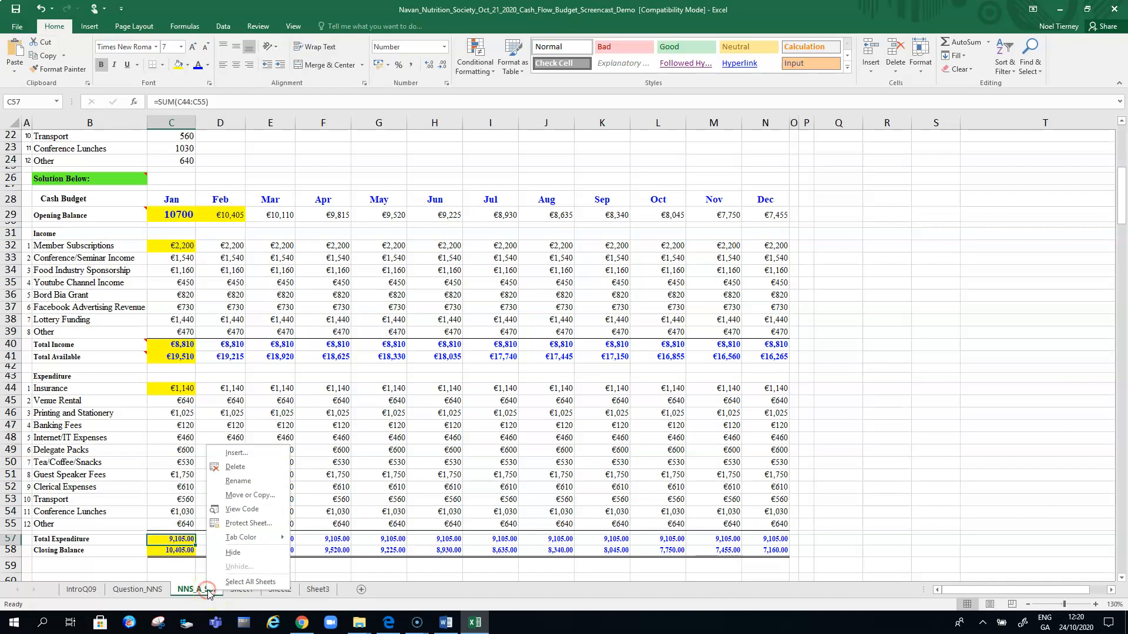
{"action": "left_click", "coordinate": [250, 499]}
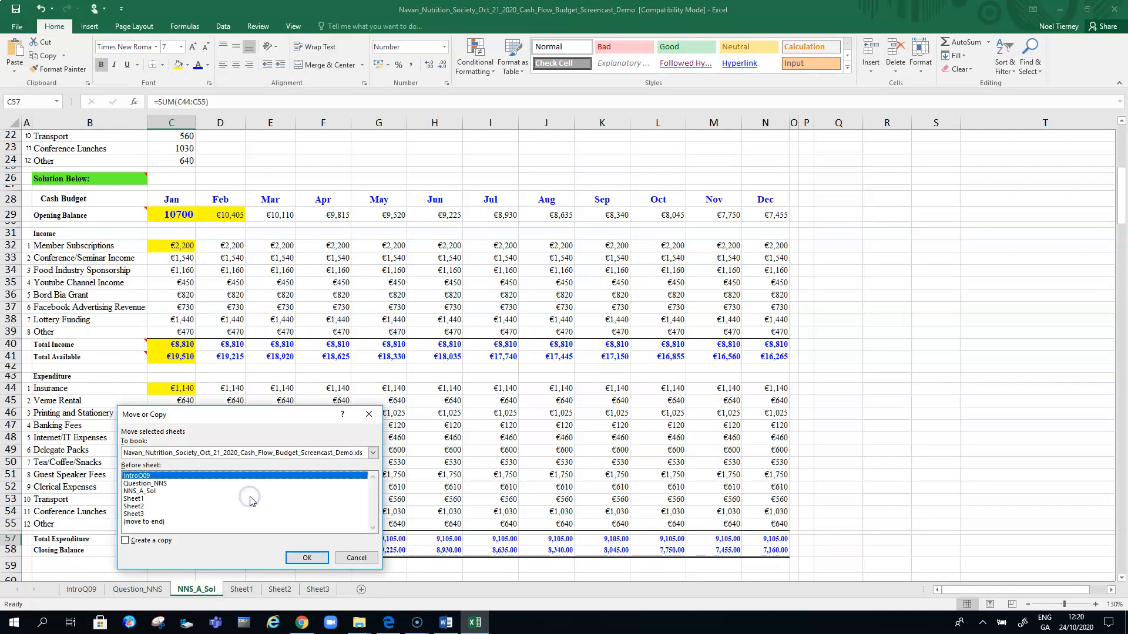
{"action": "left_click", "coordinate": [138, 491]}
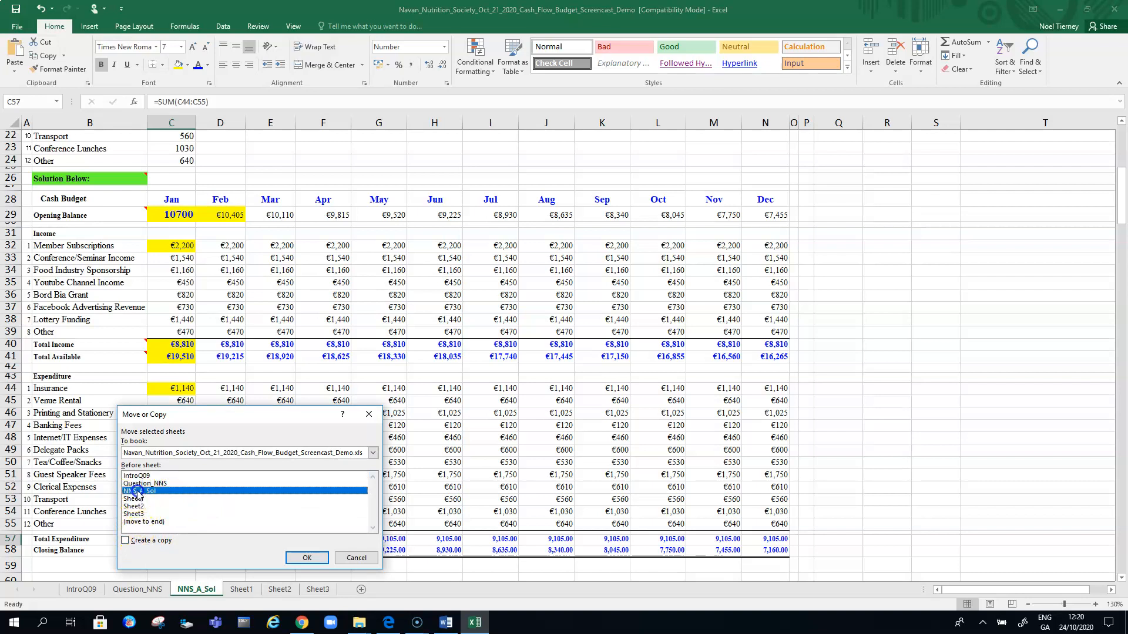
{"action": "left_click", "coordinate": [126, 541]}
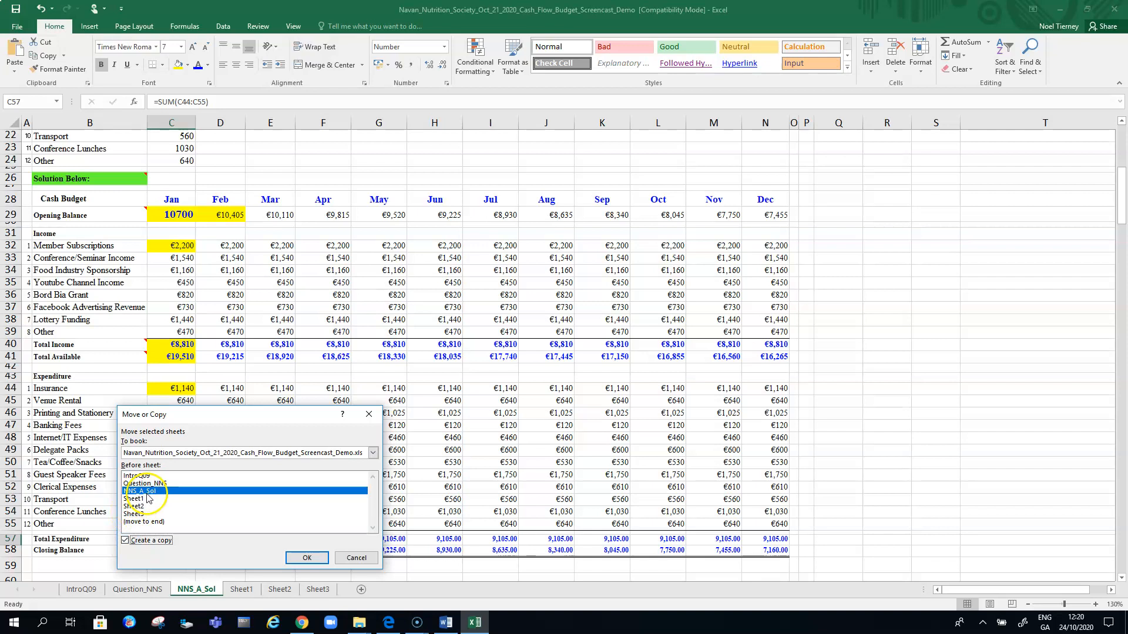
{"action": "left_click", "coordinate": [307, 558]}
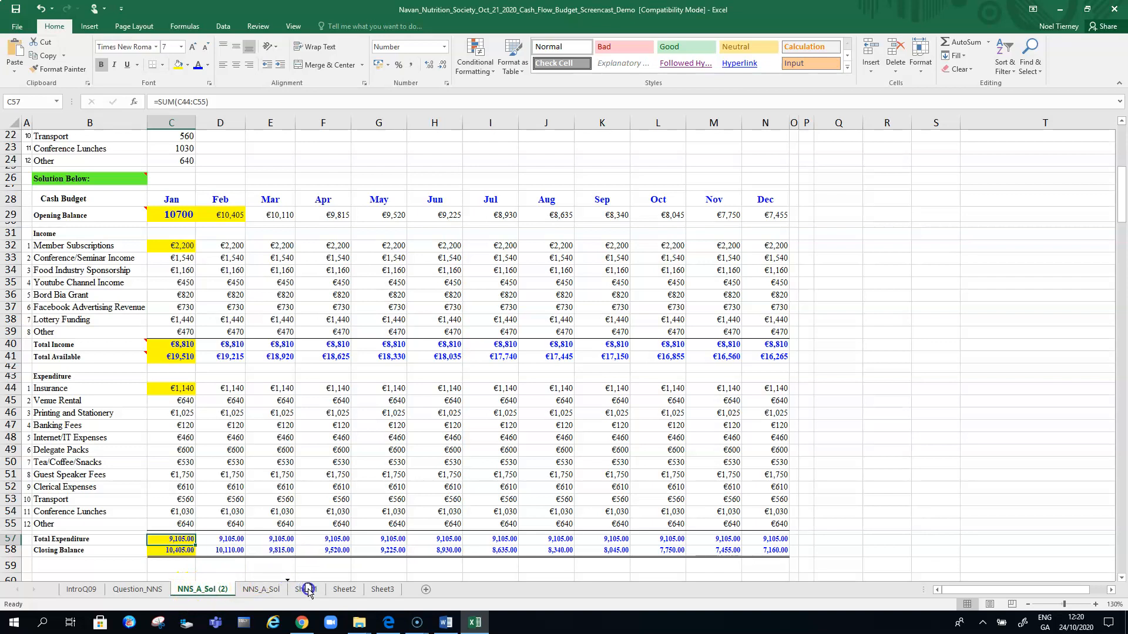
{"action": "left_click_drag", "start_coordinate": [308, 591], "coordinate": [308, 592]}
- Rename the copied solution sheet as NNS_B_Sol
{"action": "left_click", "coordinate": [266, 596]}
{"action": "right_click", "coordinate": [268, 594]}
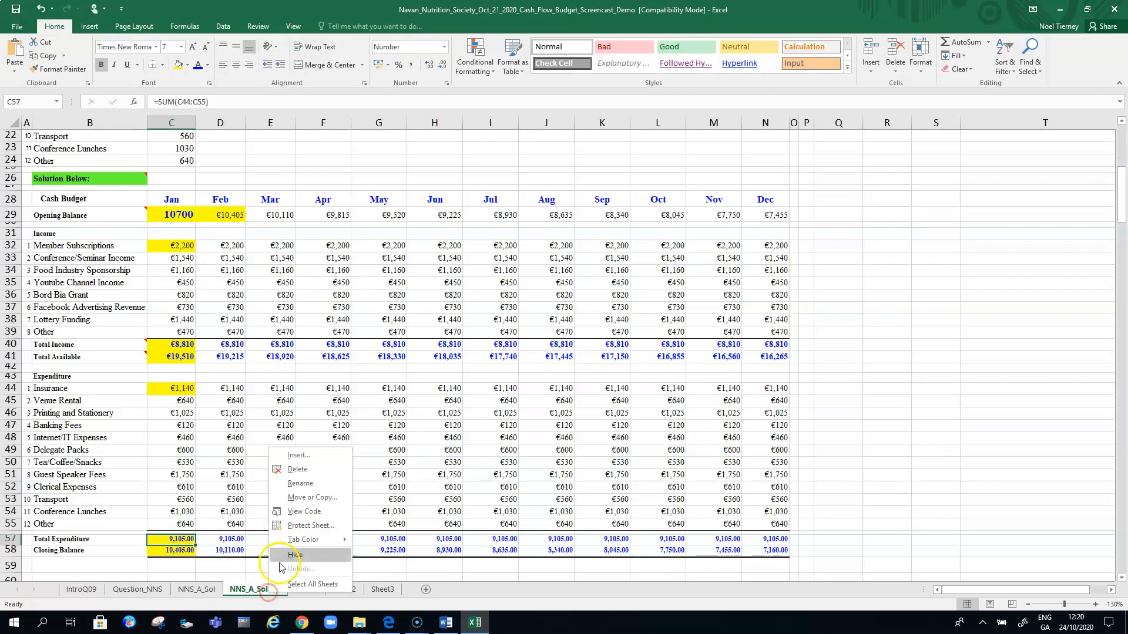
{"action": "left_click", "coordinate": [294, 488]}
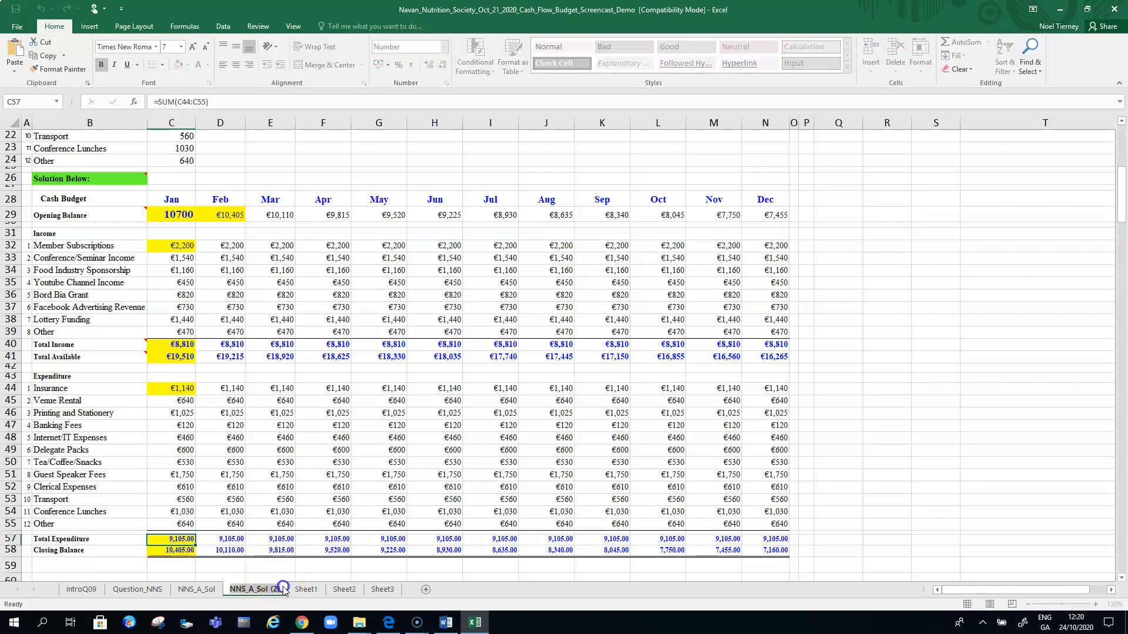
{"action": "key", "text": "Return"}
{"action": "right_click", "coordinate": [265, 594]}
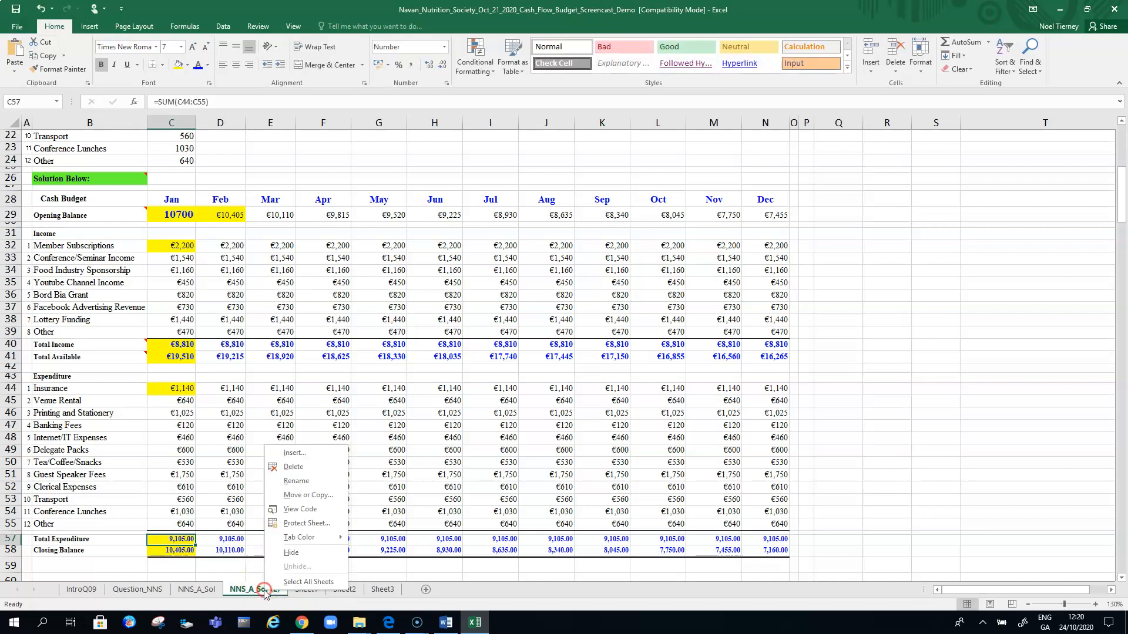
{"action": "left_click", "coordinate": [290, 496]}
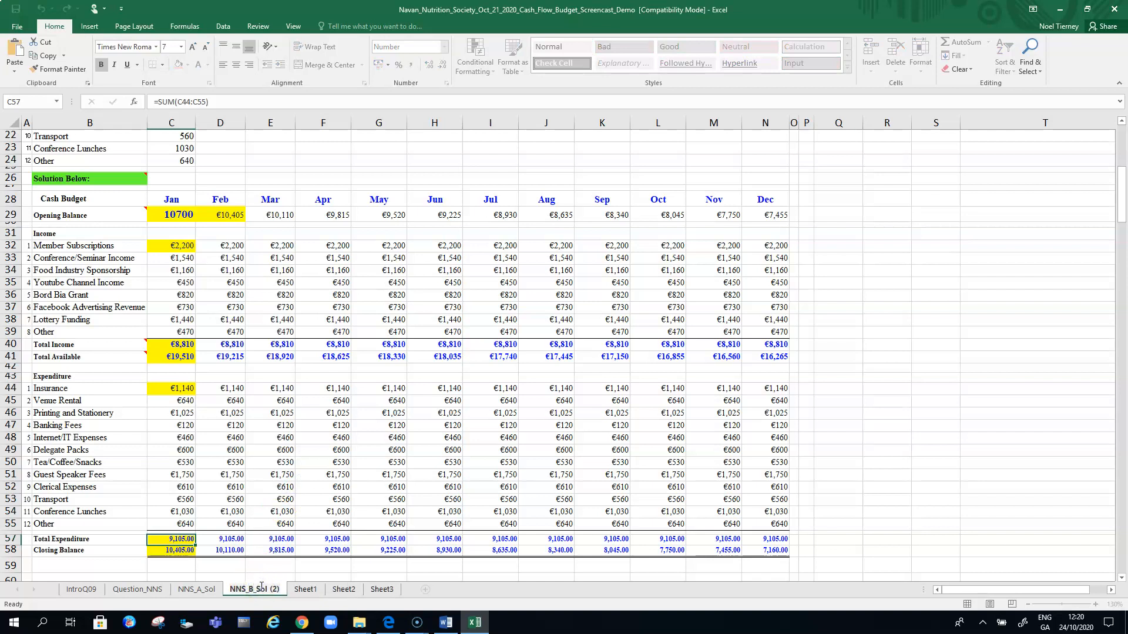
{"action": "key", "text": "BackSpace"}
{"action": "key", "text": "BackSpace"}
{"action": "key", "text": "BackSpace"}
{"action": "key", "text": "BackSpace"}
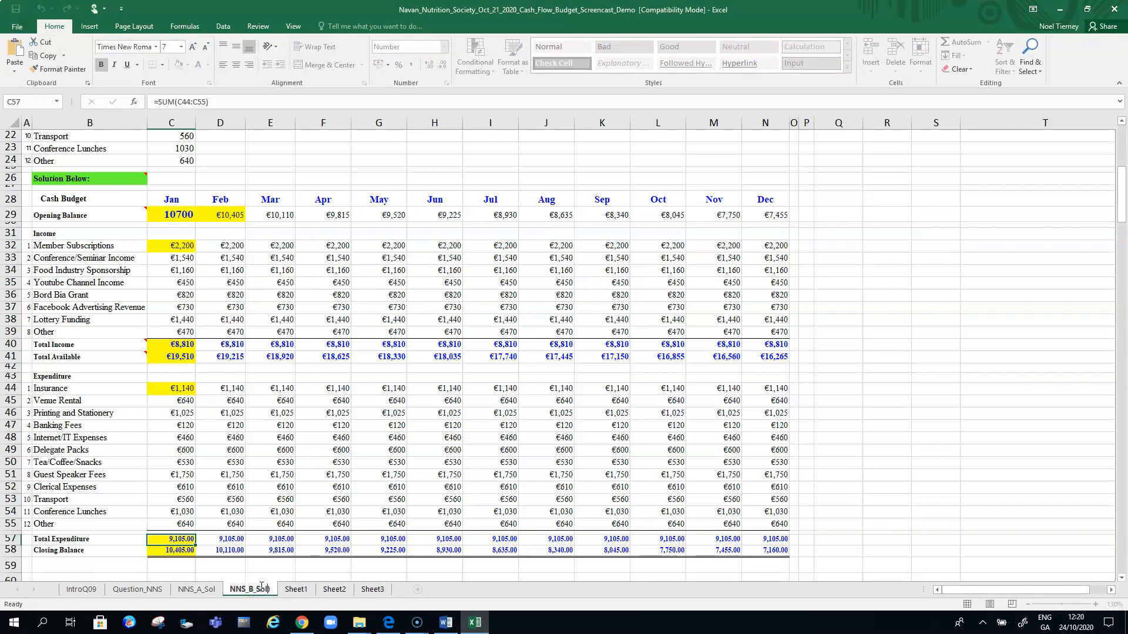
{"action": "key", "text": "Return"}
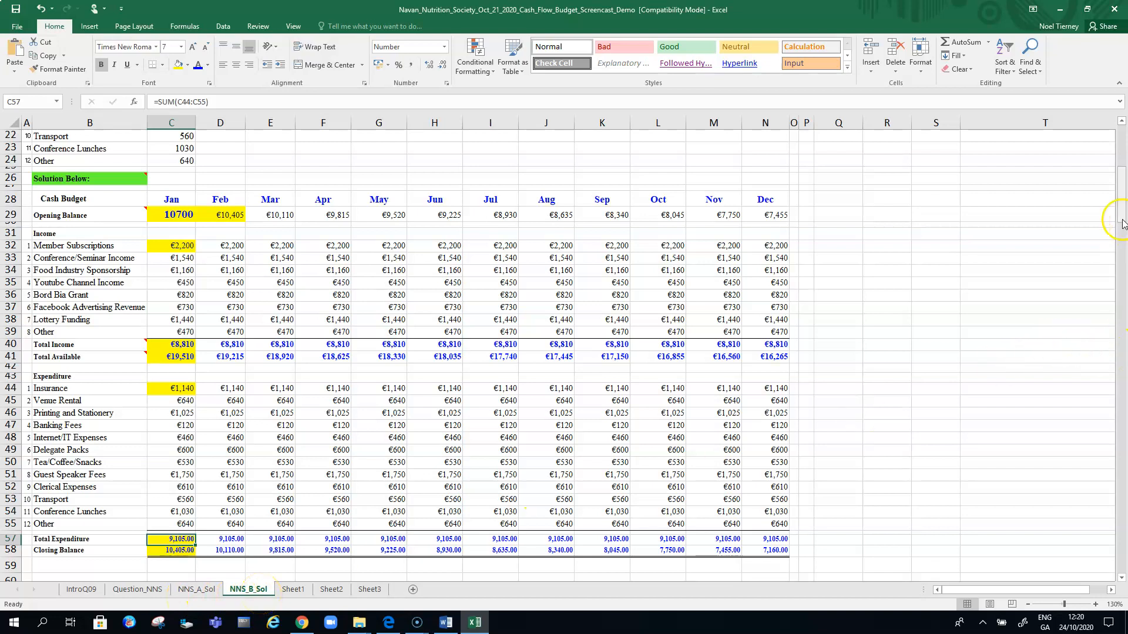
- Clear the February to December income amounts, D32:N39, on the NNS_B_Sol sheet
{"action": "left_click_drag", "start_coordinate": [1121, 214], "coordinate": [1122, 181]}
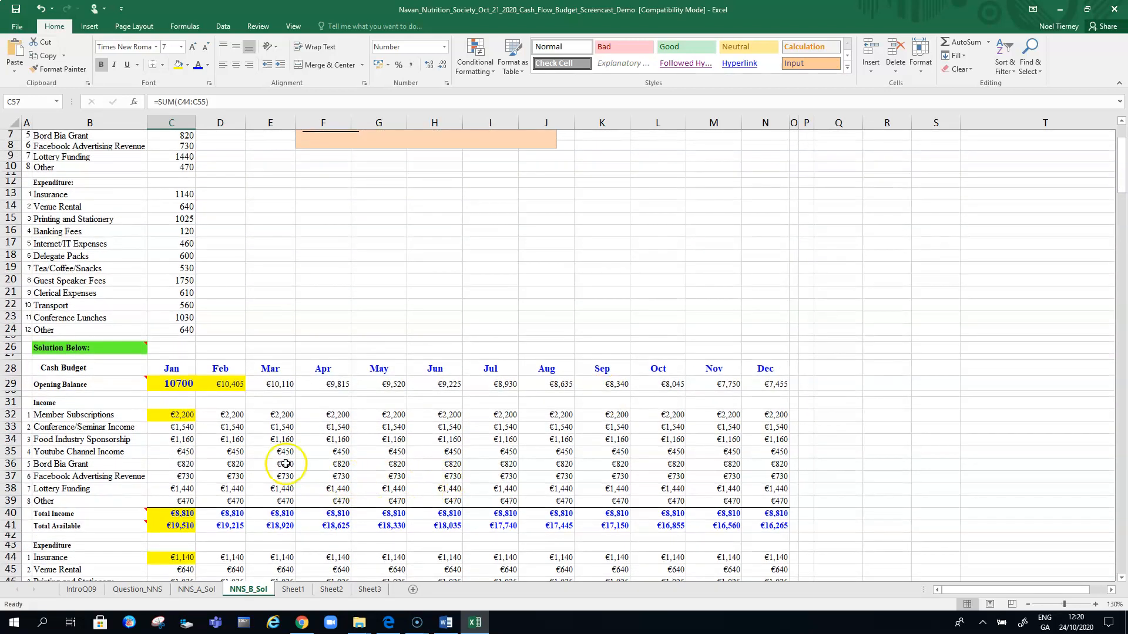
{"action": "left_click", "coordinate": [221, 415]}
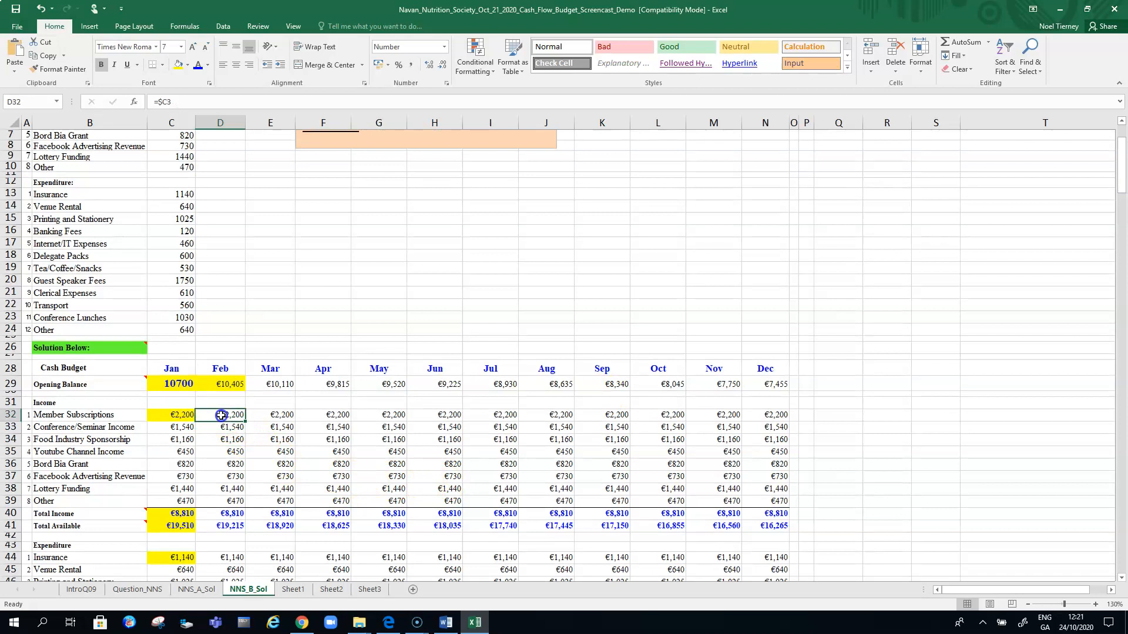
{"action": "left_click_drag", "start_coordinate": [222, 417], "coordinate": [758, 504]}
{"action": "key", "text": "Delete"}
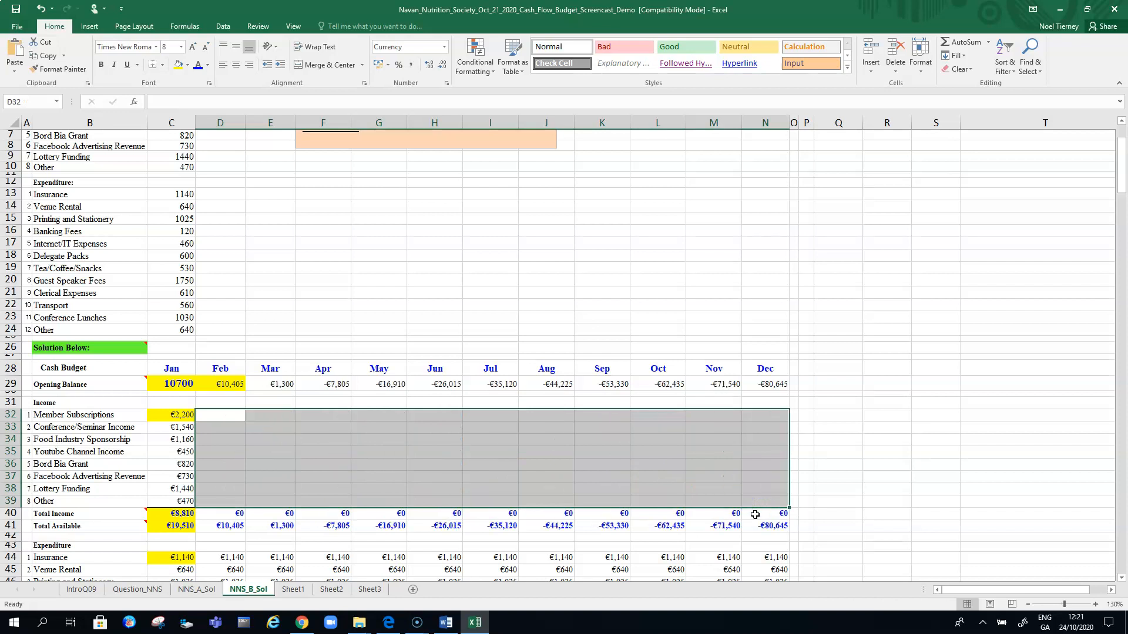
- Clear the February to December expenditure amounts, D44:N55, from Insurance down to Other
{"action": "left_click_drag", "start_coordinate": [1120, 163], "coordinate": [1119, 197]}
{"action": "left_click_drag", "start_coordinate": [232, 365], "coordinate": [760, 500]}
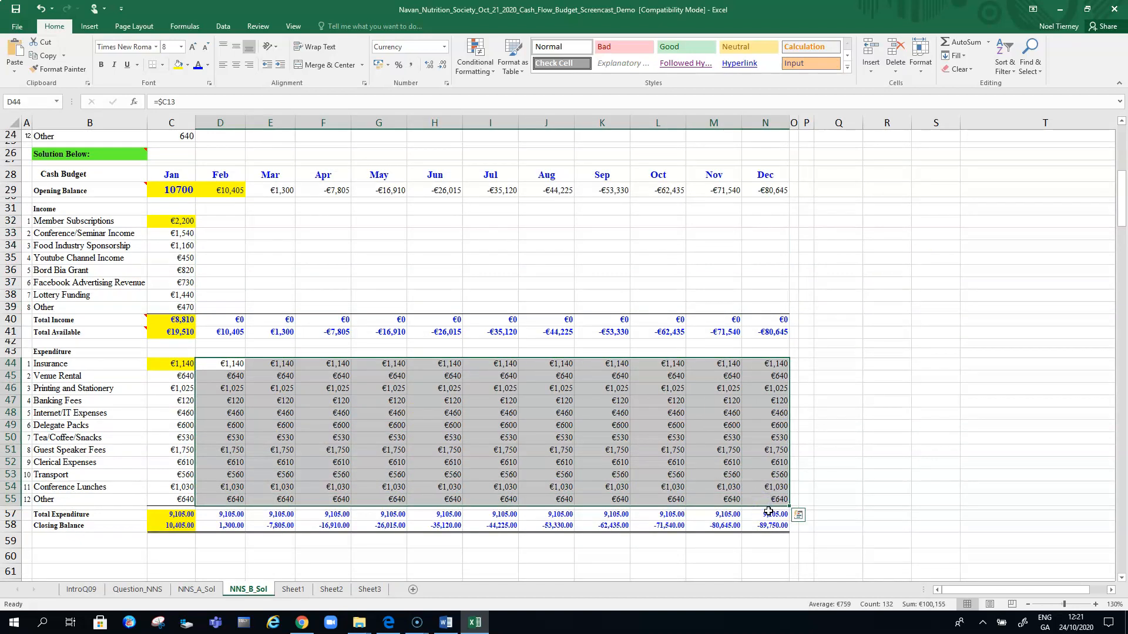
{"action": "key", "text": "Delete"}
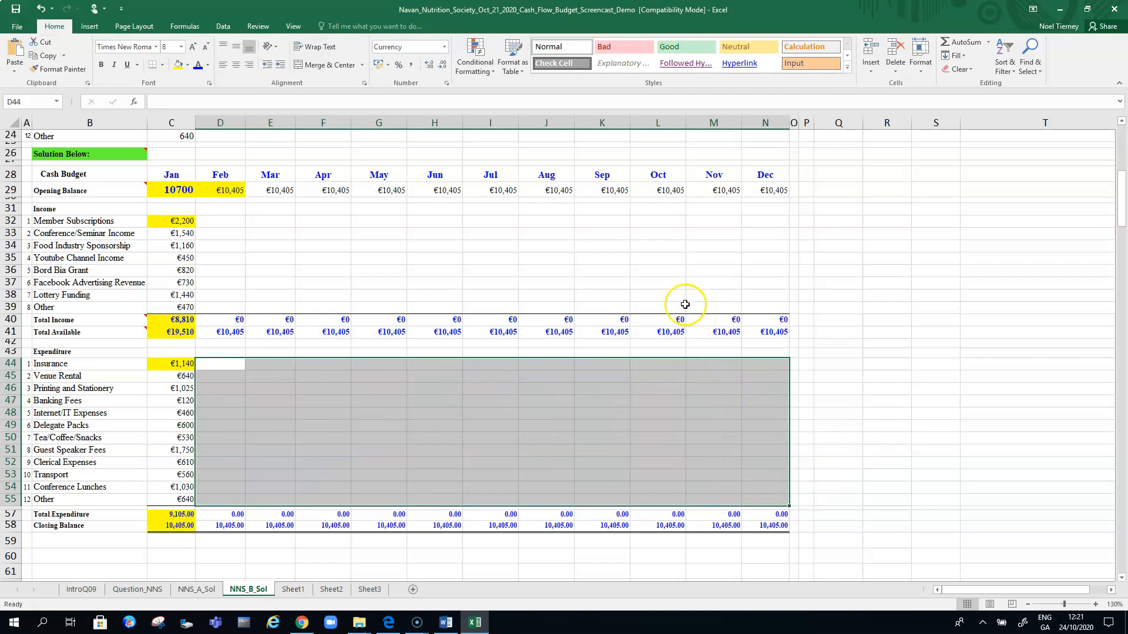
{"action": "left_click", "coordinate": [642, 284]}
- Fill the Income and Expenditure heading cells, B2 and B12, above the cash budget with light orange
{"action": "left_click_drag", "start_coordinate": [1122, 210], "coordinate": [1116, 160]}
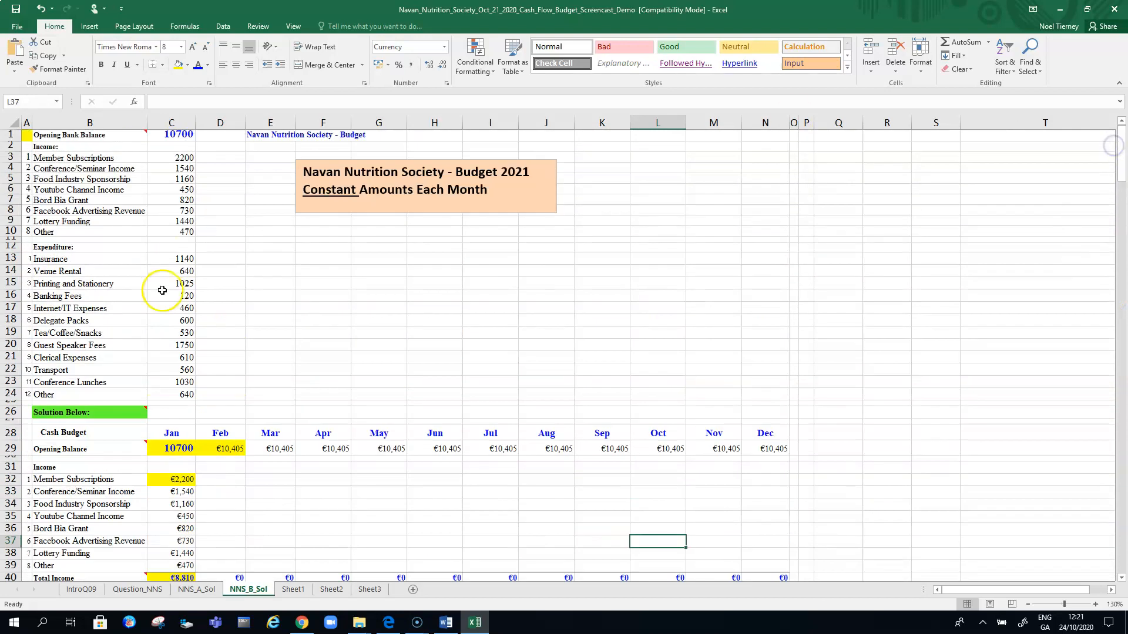
{"action": "left_click", "coordinate": [48, 146]}
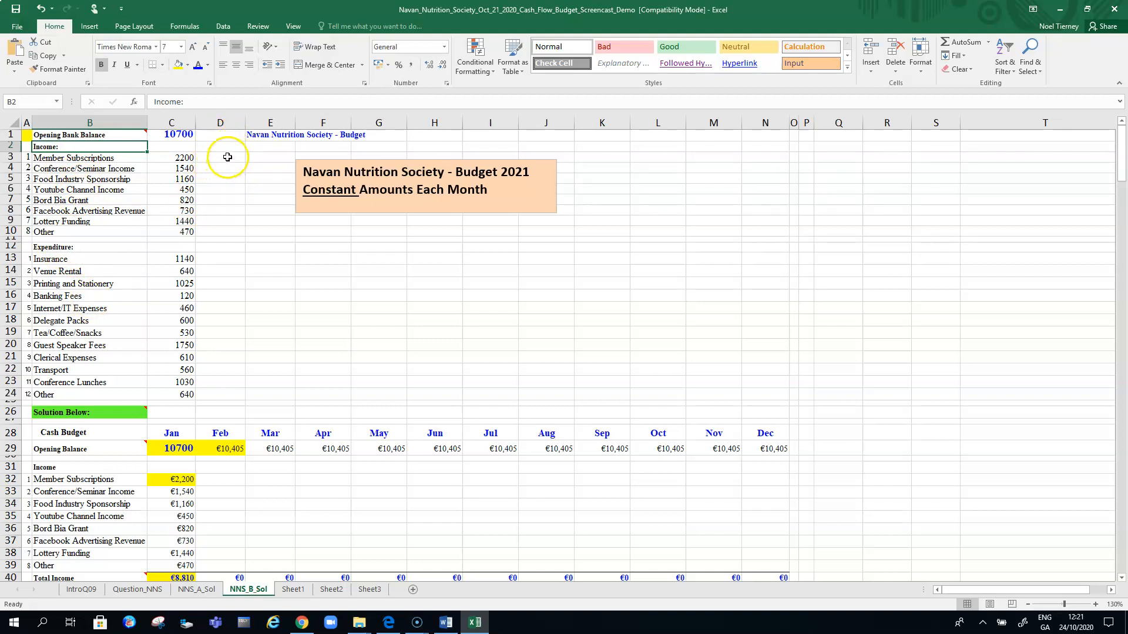
{"action": "left_click", "coordinate": [182, 157]}
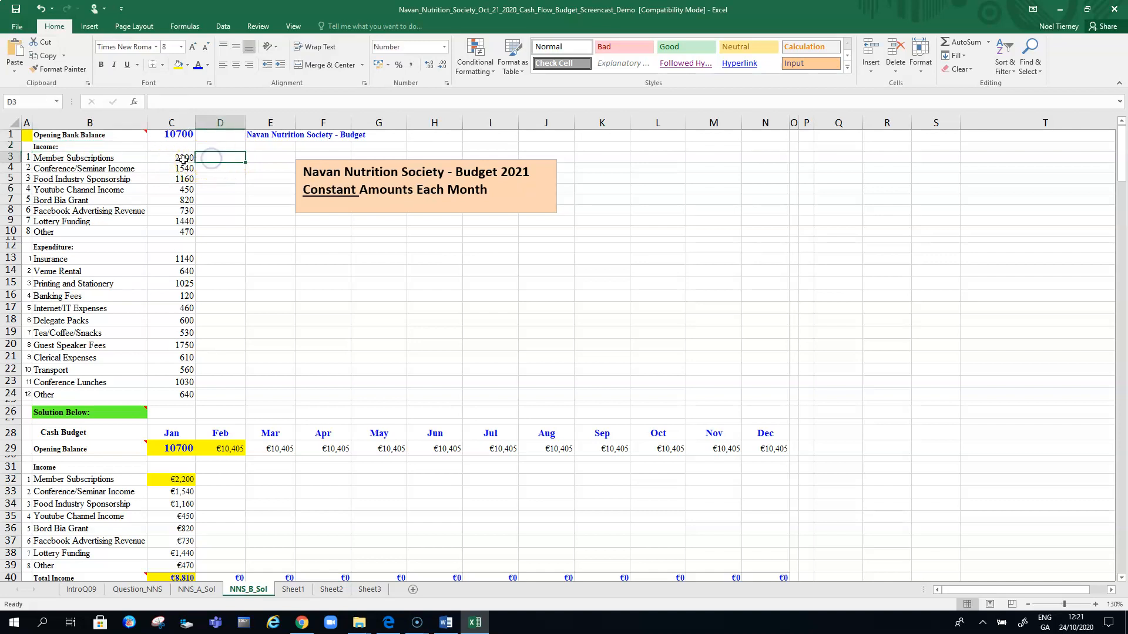
{"action": "left_click", "coordinate": [214, 158]}
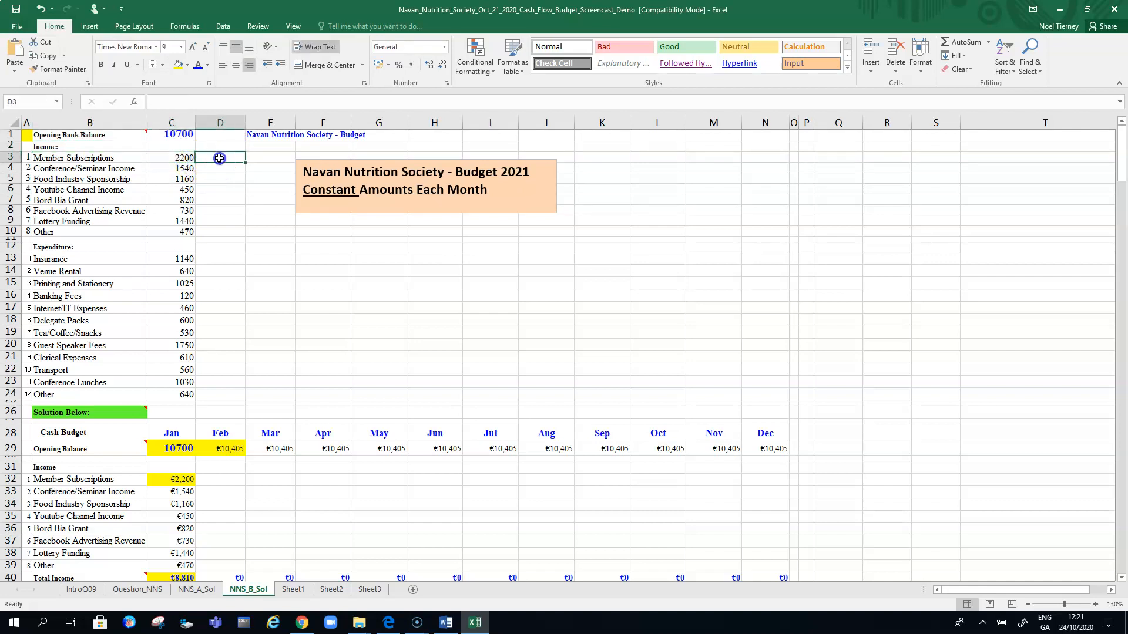
{"action": "left_click", "coordinate": [55, 146]}
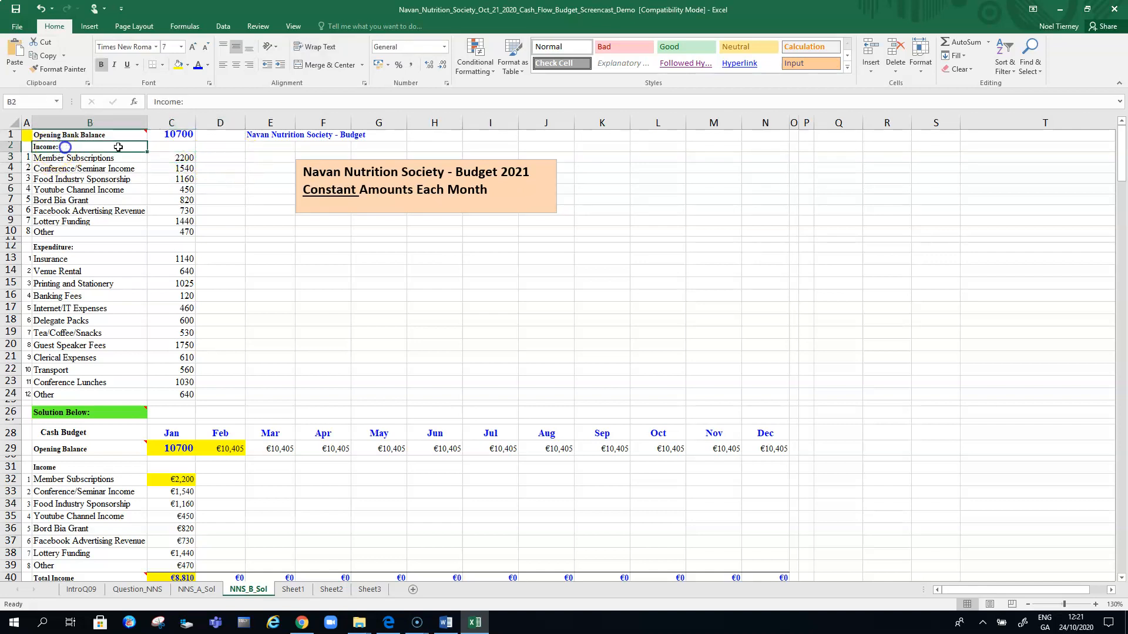
{"action": "left_click", "coordinate": [186, 65]}
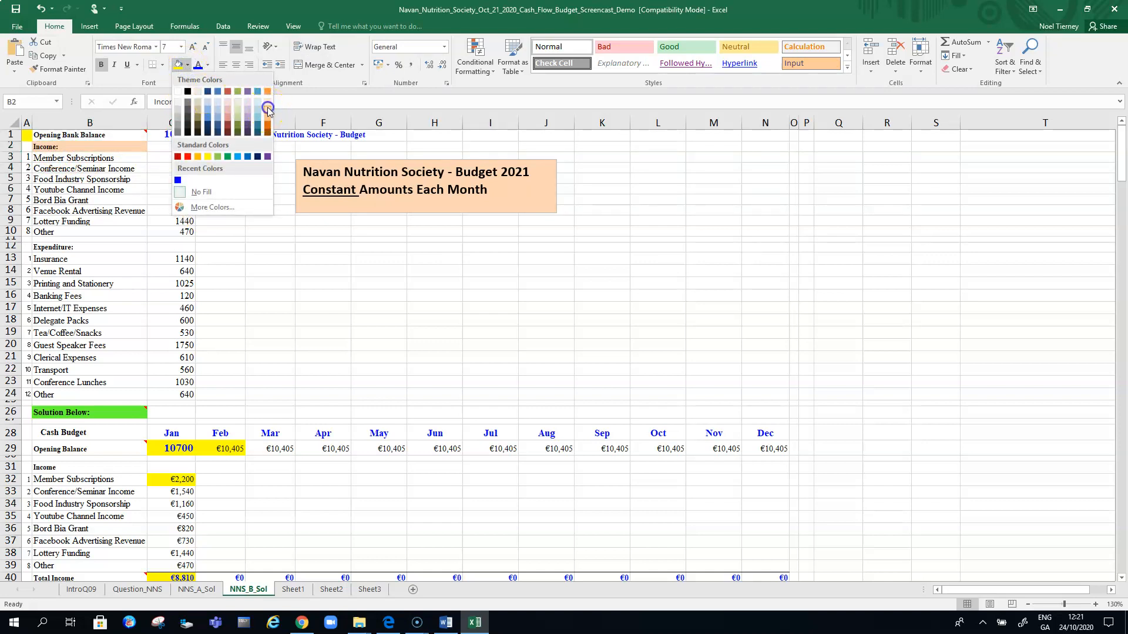
{"action": "left_click", "coordinate": [267, 109]}
{"action": "left_click", "coordinate": [77, 247]}
{"action": "left_click", "coordinate": [183, 73]}
{"action": "left_click", "coordinate": [323, 358]}
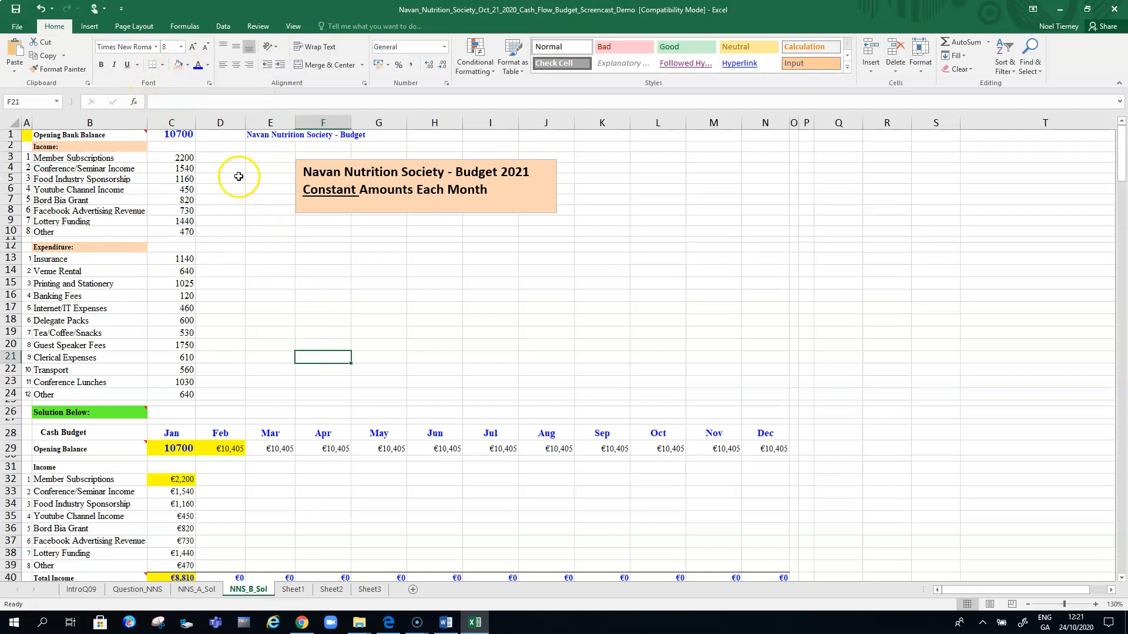
- Fill the empty cells beside the income and expenditure amounts, D3:D10 and D13:D24, with light blue
{"action": "left_click_drag", "start_coordinate": [224, 158], "coordinate": [230, 232]}
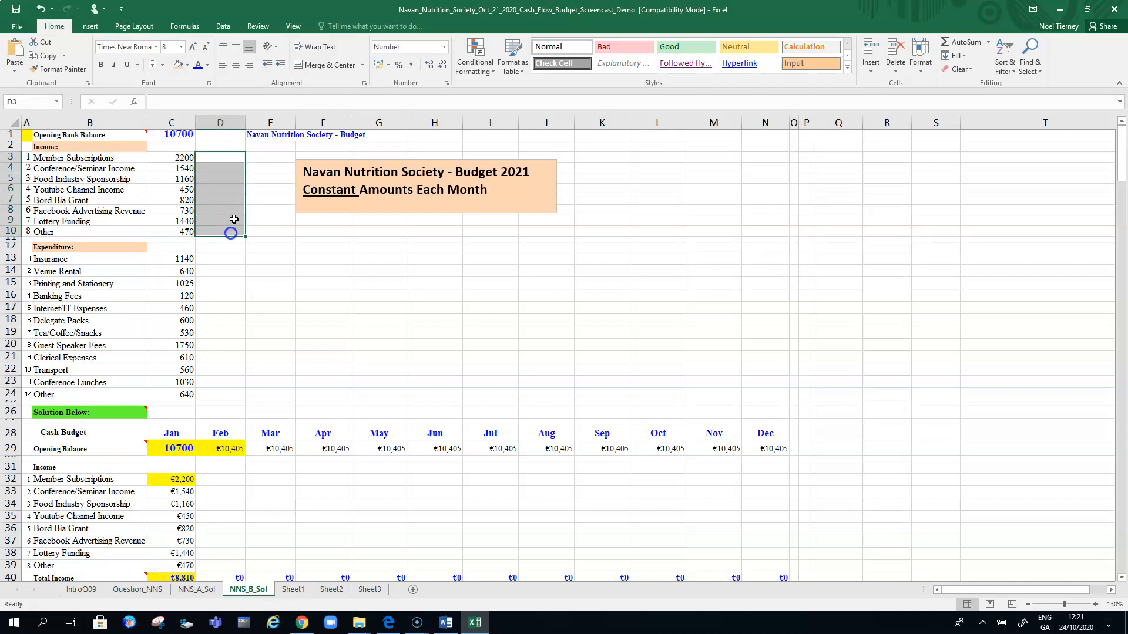
{"action": "left_click", "coordinate": [188, 66]}
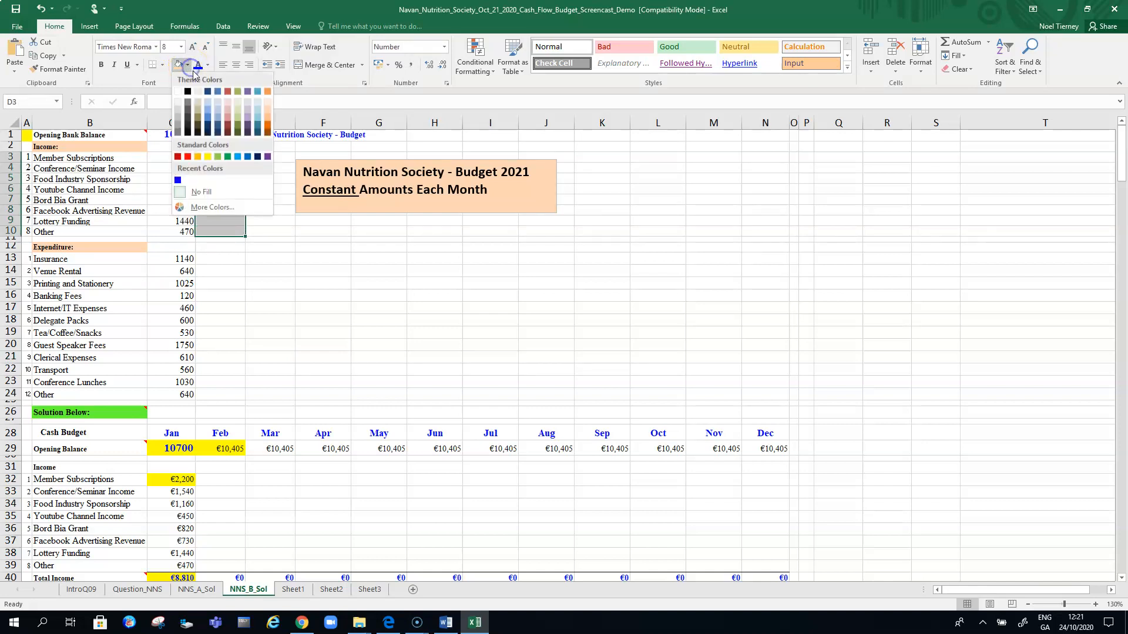
{"action": "left_click", "coordinate": [260, 107]}
{"action": "left_click", "coordinate": [222, 270]}
{"action": "left_click_drag", "start_coordinate": [223, 259], "coordinate": [226, 390]}
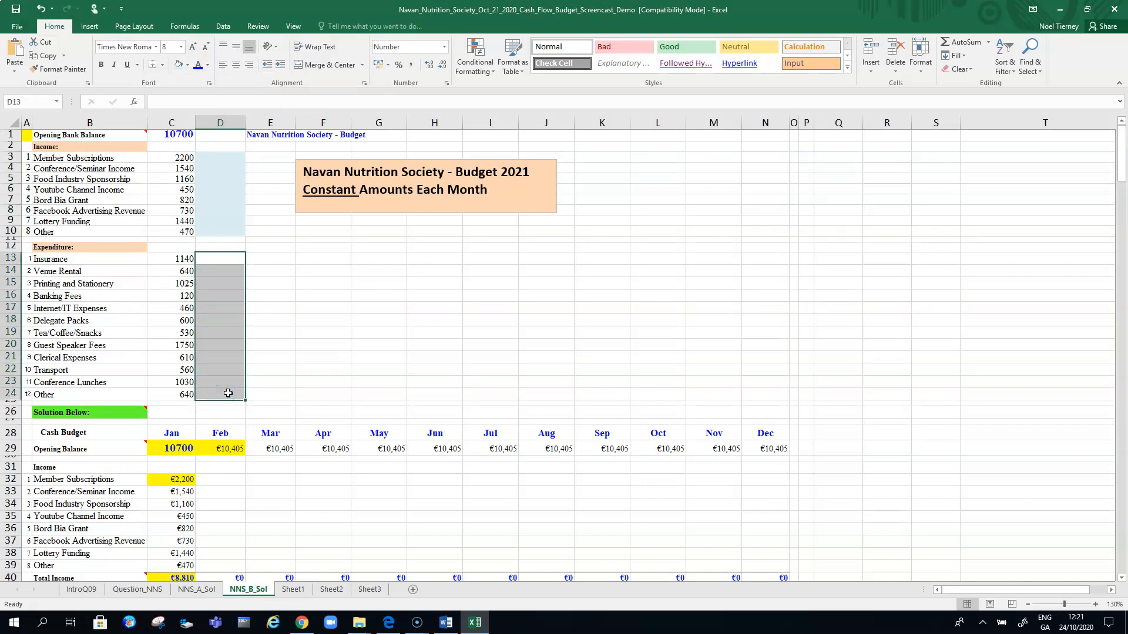
{"action": "key", "text": "F4"}
{"action": "left_click", "coordinate": [311, 368]}
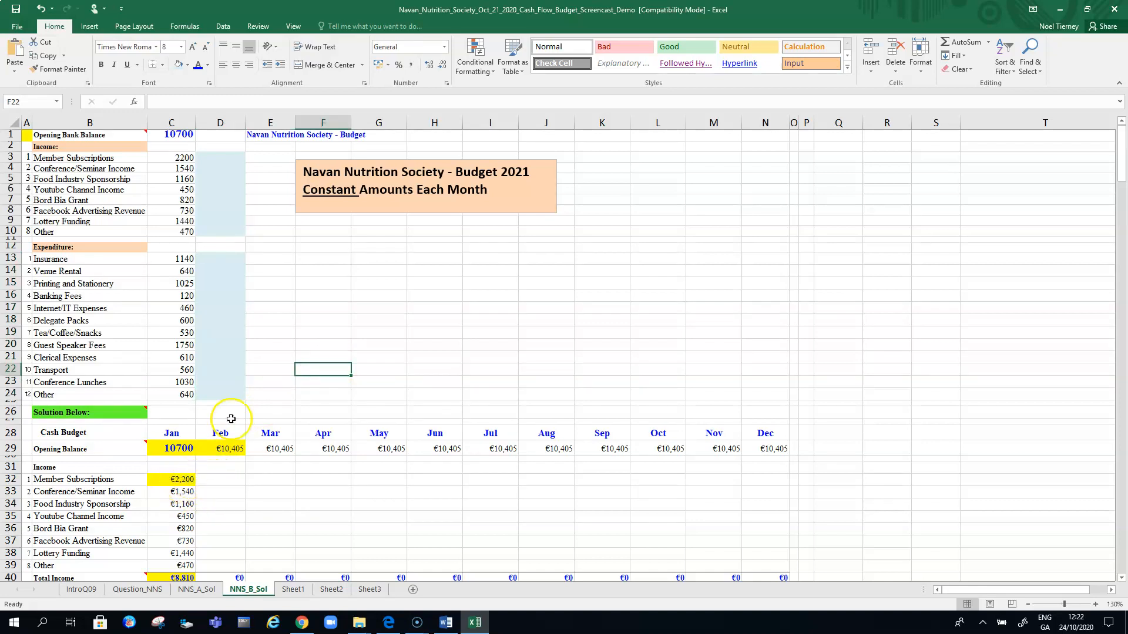
- Copy the eight monthly income increases from the Word assignment table into D3:D10 of the NNS_B_Sol sheet in Excel
{"action": "left_click", "coordinate": [447, 624]}
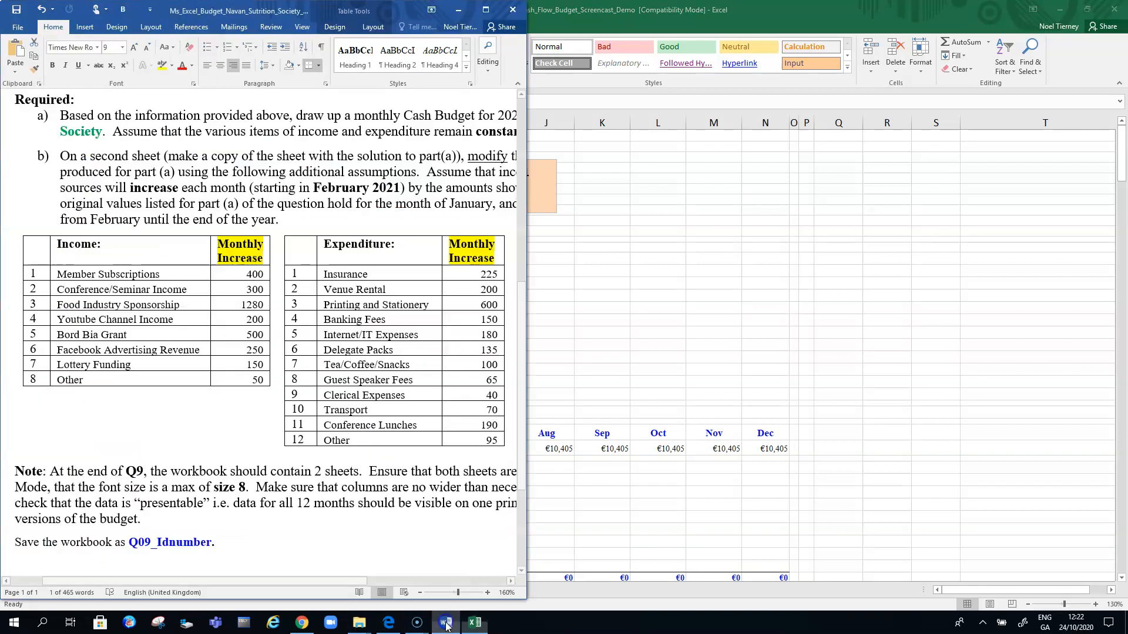
{"action": "left_click", "coordinate": [524, 210]}
{"action": "scroll", "coordinate": [525, 210], "scroll_direction": "down", "scroll_amount": 8}
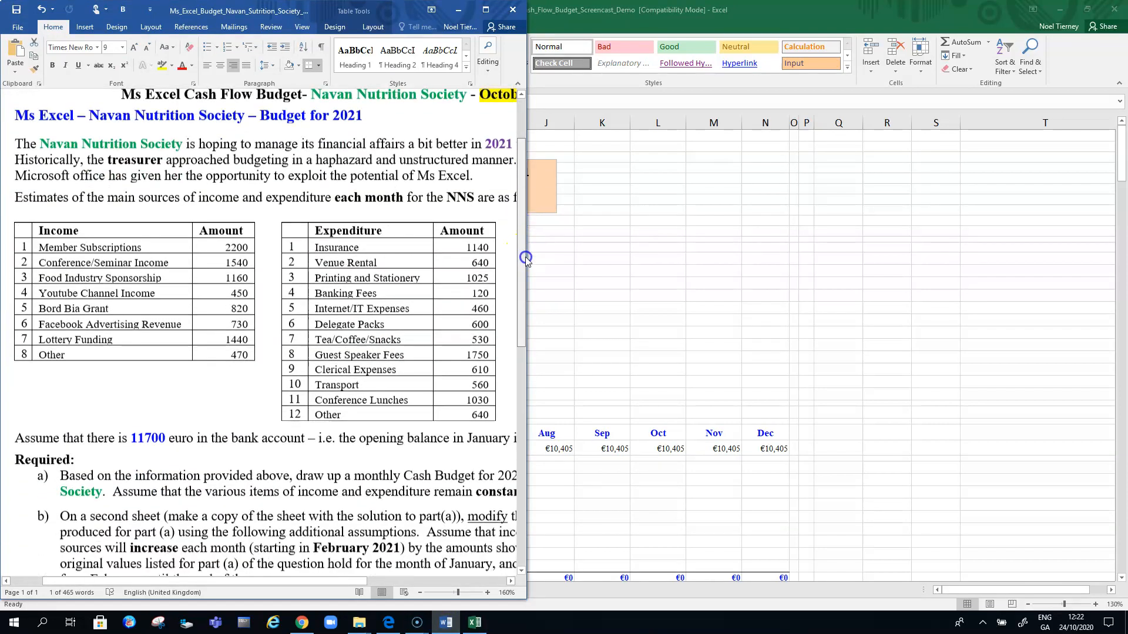
{"action": "left_click", "coordinate": [232, 418]}
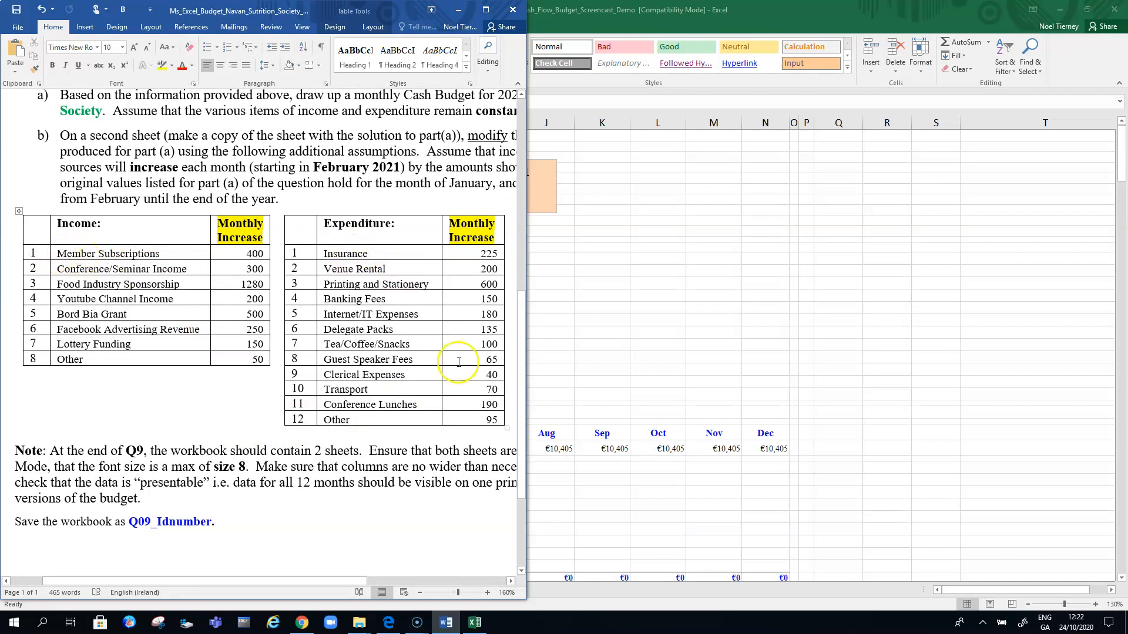
{"action": "left_click_drag", "start_coordinate": [520, 342], "coordinate": [506, 246]}
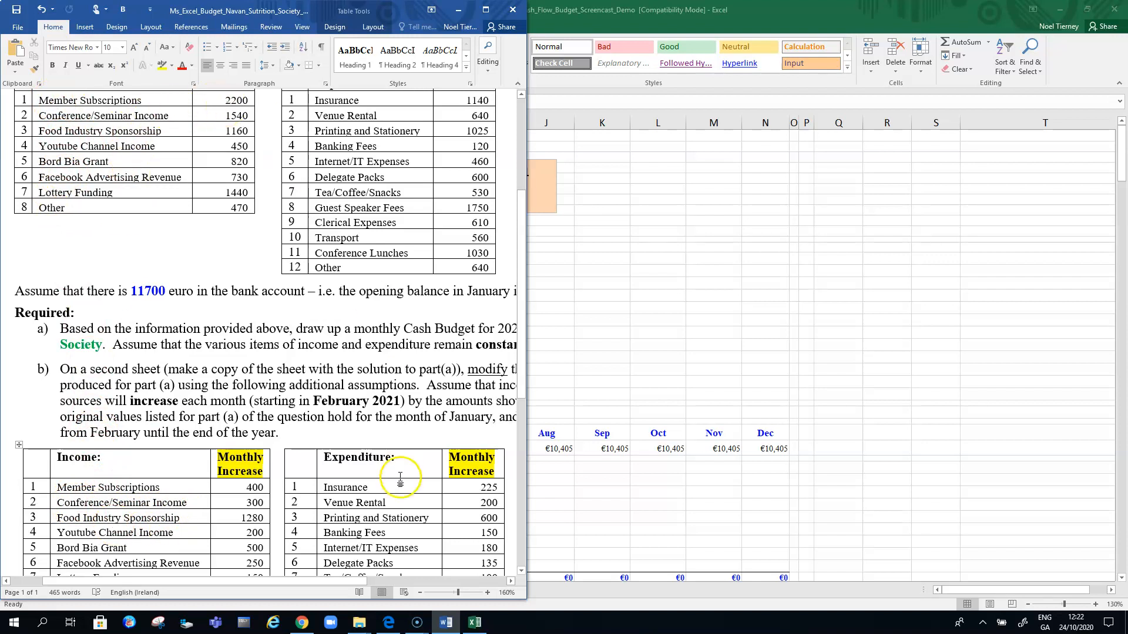
{"action": "left_click_drag", "start_coordinate": [522, 395], "coordinate": [523, 468]}
{"action": "left_click_drag", "start_coordinate": [246, 295], "coordinate": [265, 404]}
{"action": "key", "text": "ctrl+c"}
{"action": "left_click", "coordinate": [535, 312]}
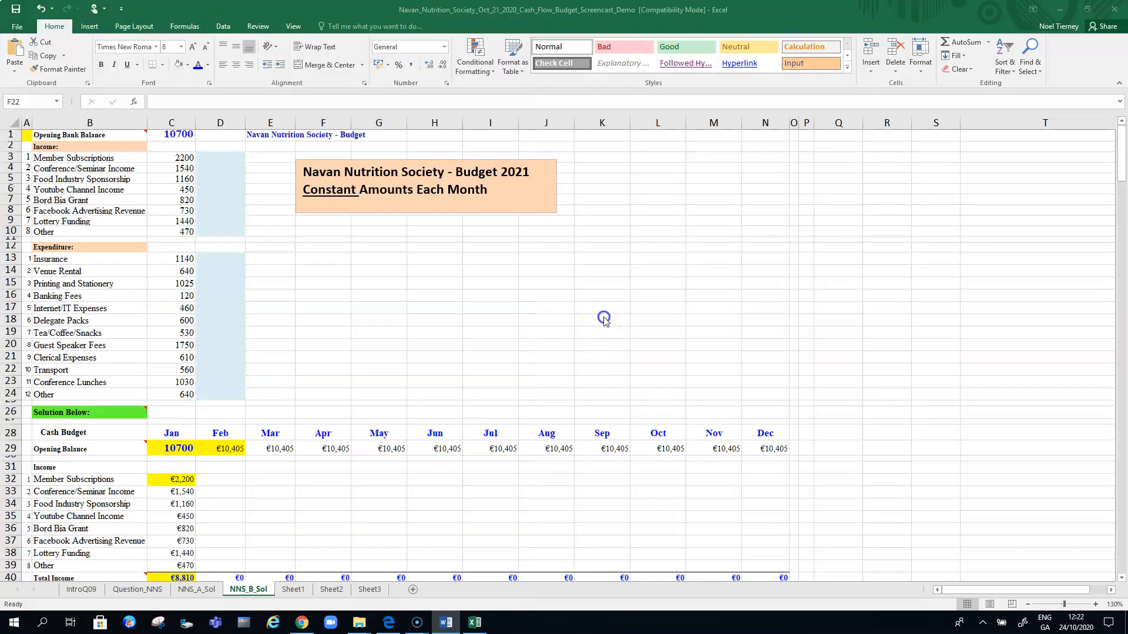
{"action": "left_click", "coordinate": [221, 159]}
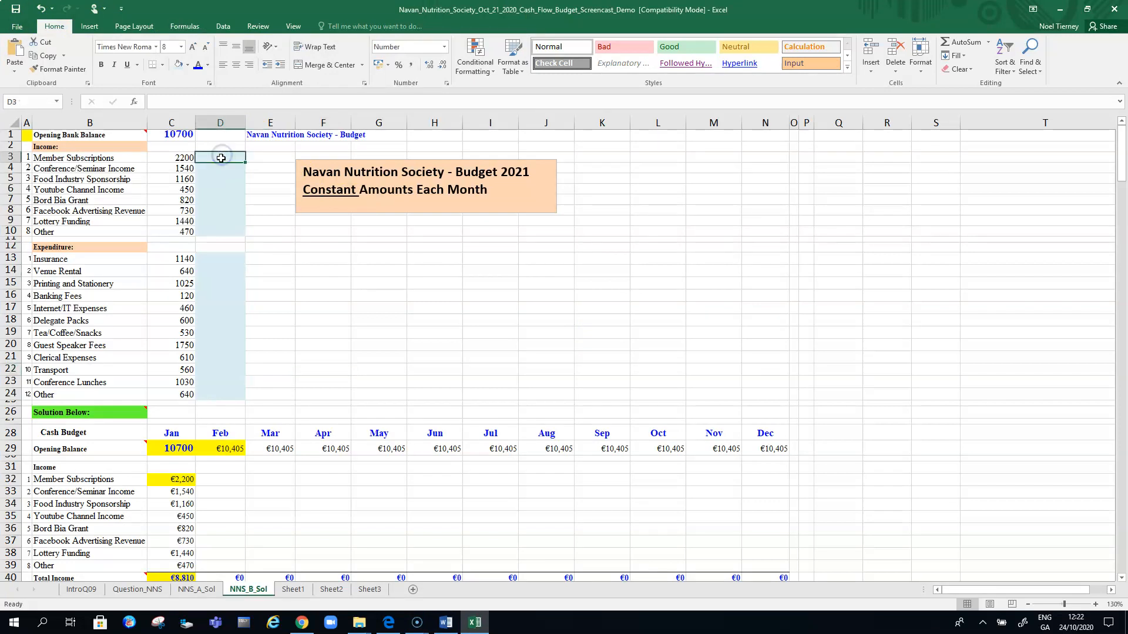
{"action": "key", "text": "ctrl+v"}
{"action": "left_click", "coordinate": [406, 298]}
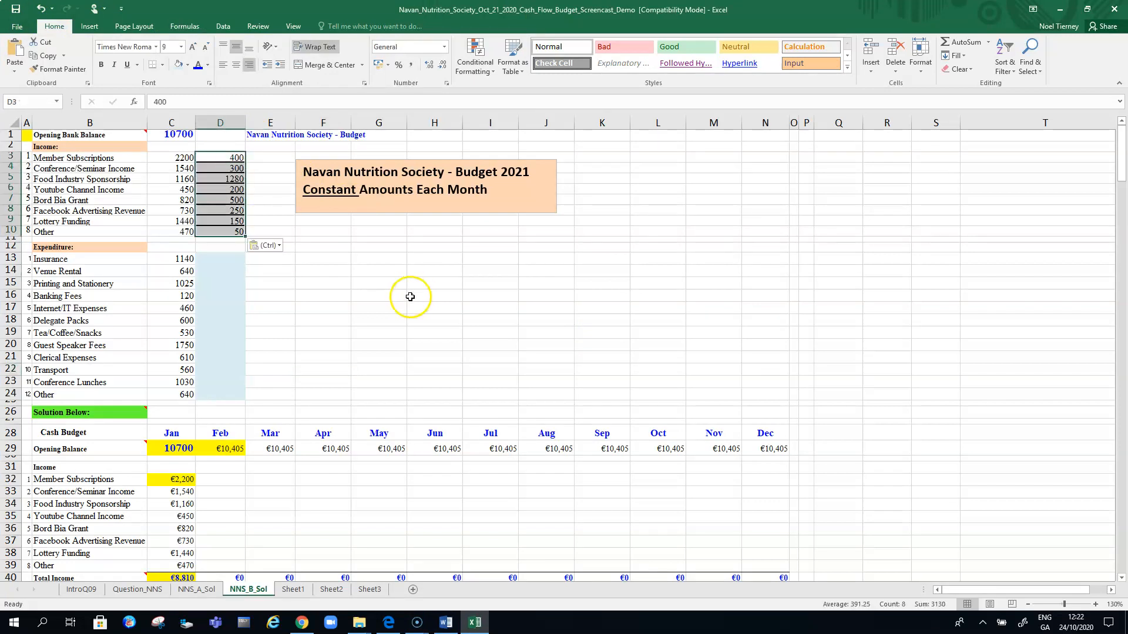
- Label cell D2 above the income increases "Increase" in bold with a light blue fill
{"action": "left_click", "coordinate": [226, 146]}
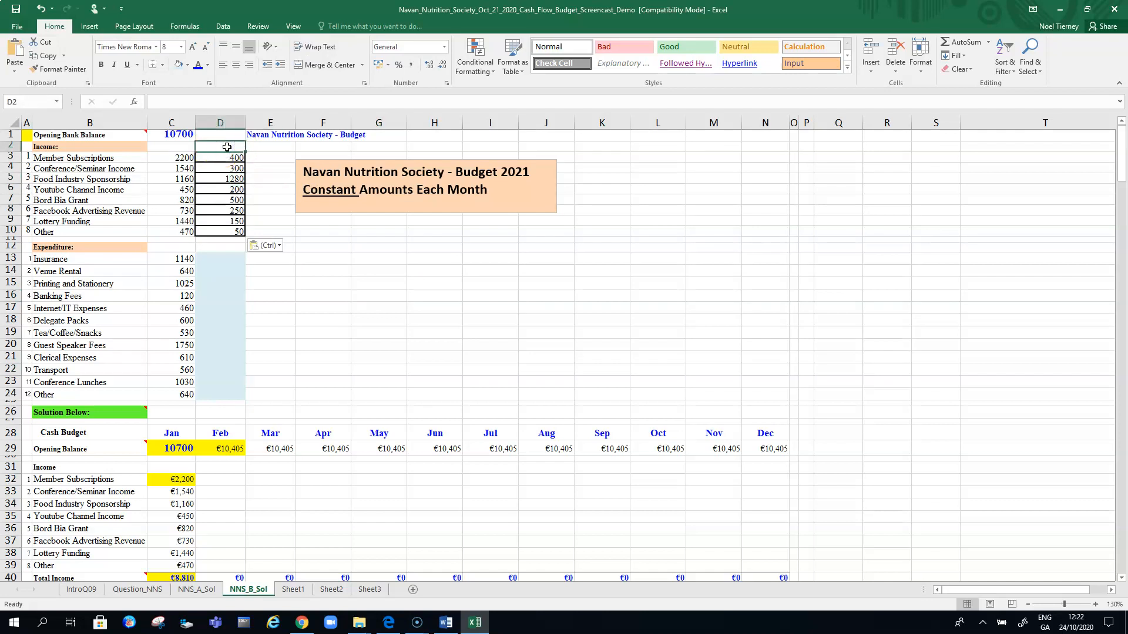
{"action": "type", "text": "Increase"}
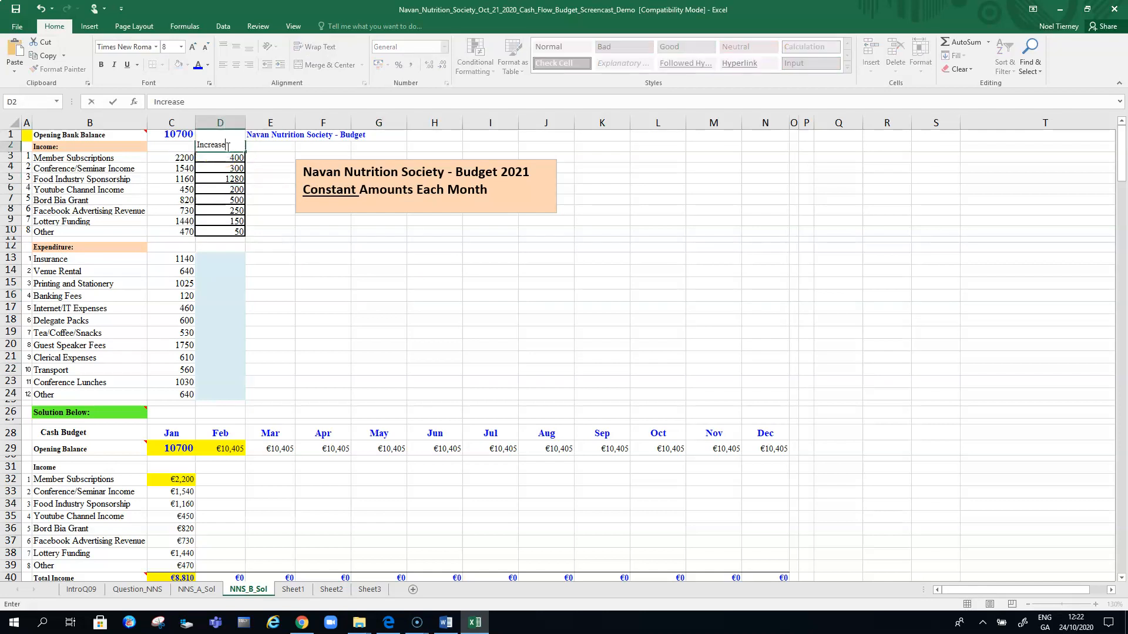
{"action": "left_click", "coordinate": [228, 146]}
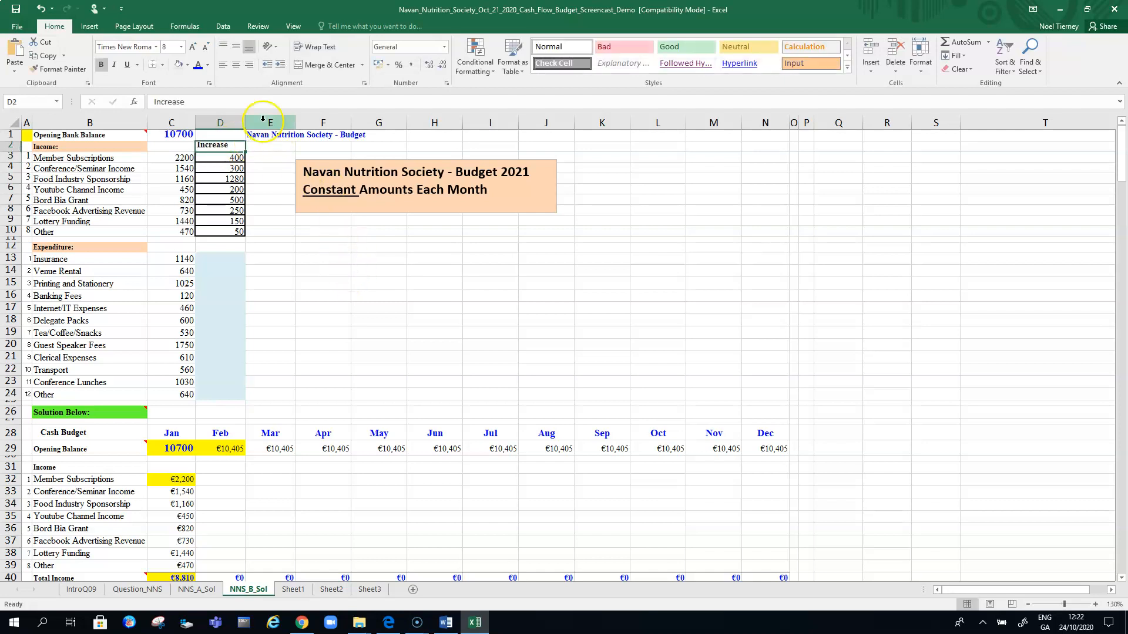
{"action": "left_click", "coordinate": [178, 64]}
{"action": "left_click", "coordinate": [401, 381]}
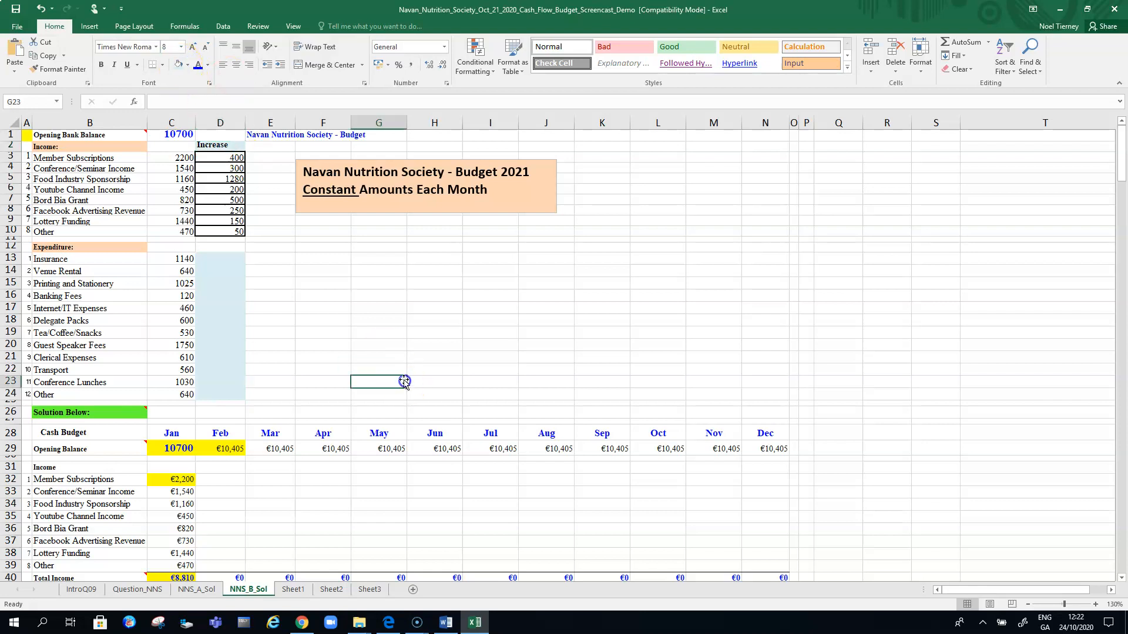
- Copy the twelve monthly expenditure increases from the Word assignment table into D13:D24 of the NNS_B_Sol sheet in Excel
{"action": "left_click", "coordinate": [221, 247]}
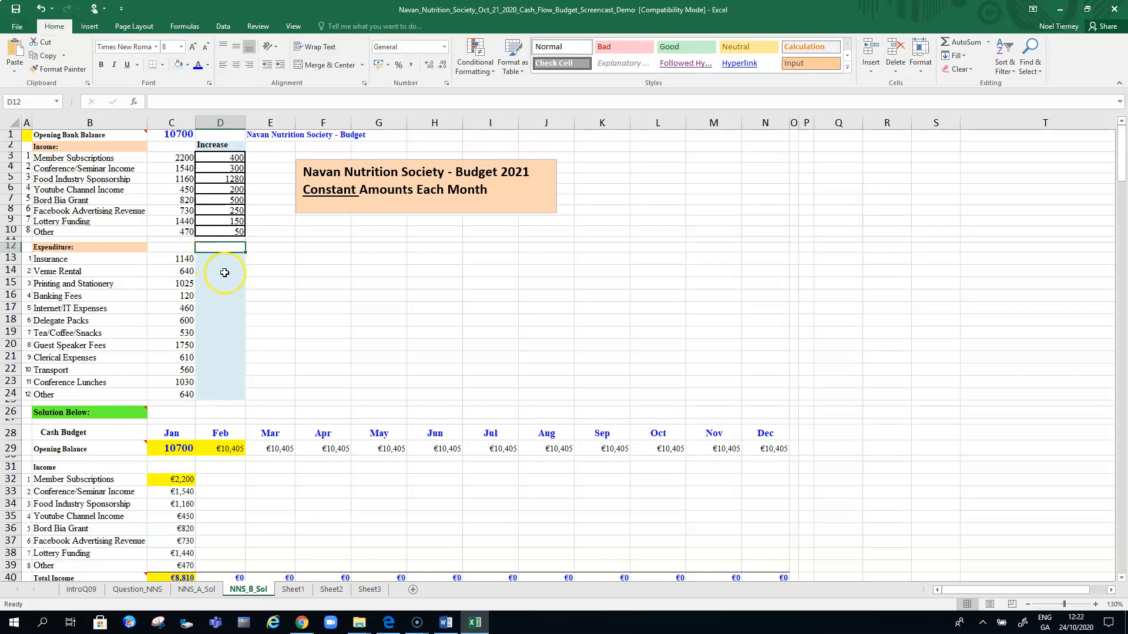
{"action": "left_click", "coordinate": [446, 622]}
{"action": "left_click", "coordinate": [382, 397]}
{"action": "left_click_drag", "start_coordinate": [472, 295], "coordinate": [503, 468]}
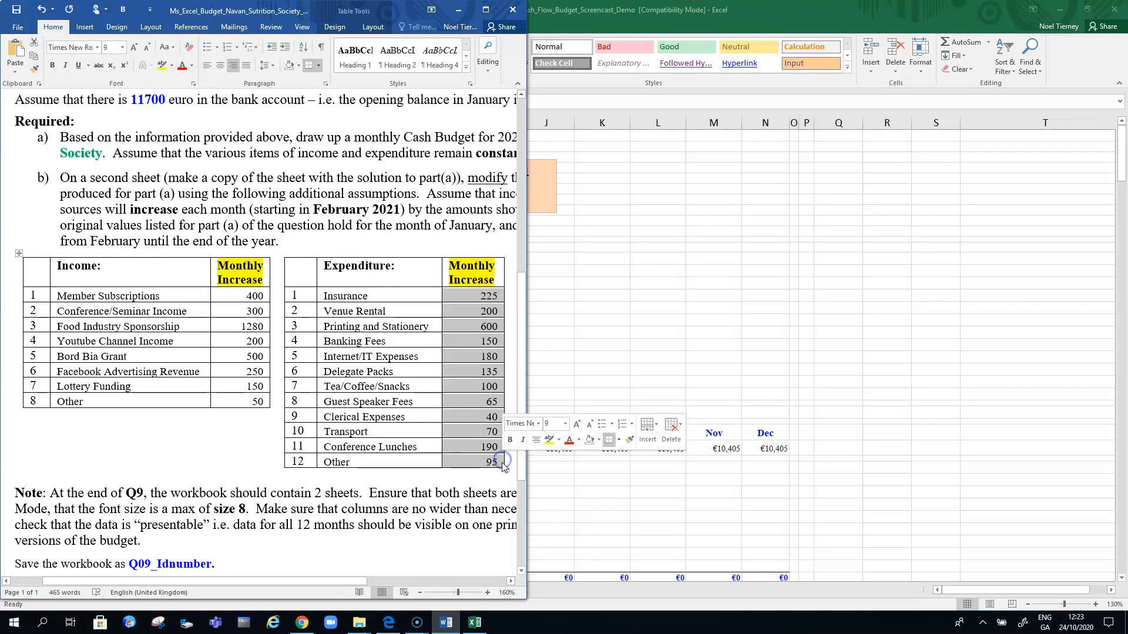
{"action": "key", "text": "ctrl+c"}
{"action": "left_click", "coordinate": [639, 401]}
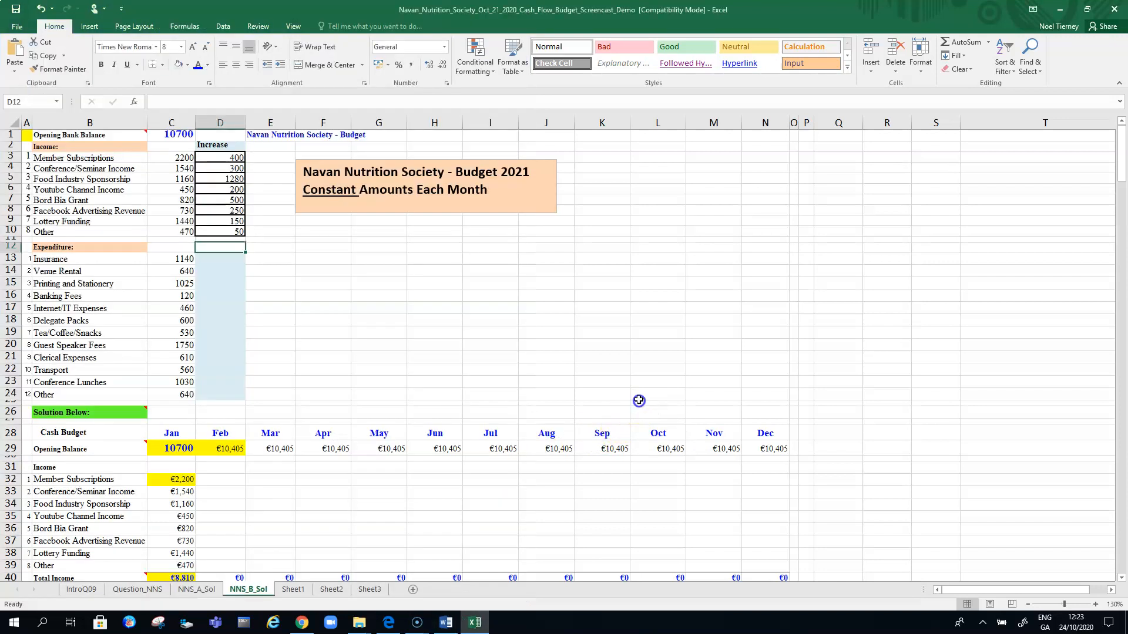
{"action": "left_click", "coordinate": [231, 261]}
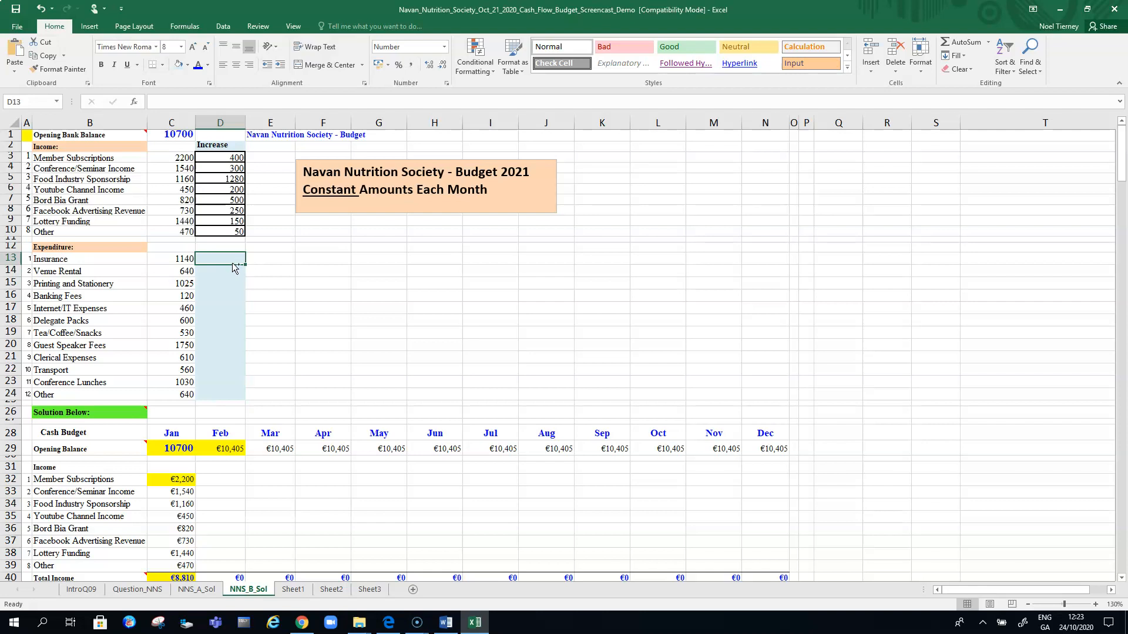
{"action": "key", "text": "ctrl+v"}
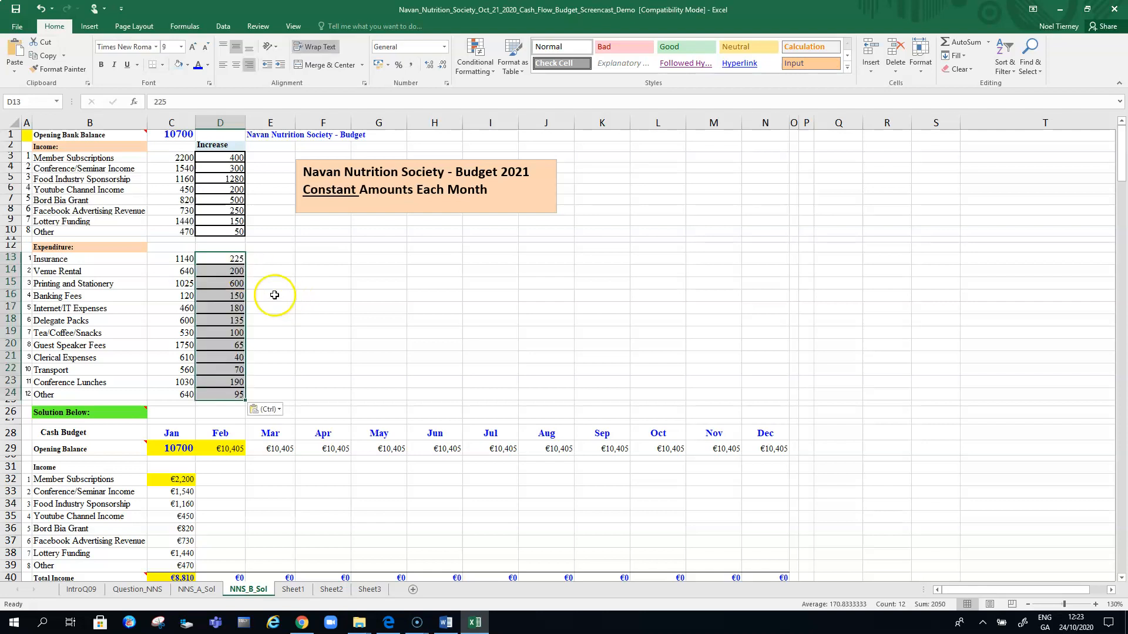
{"action": "left_click", "coordinate": [322, 271]}
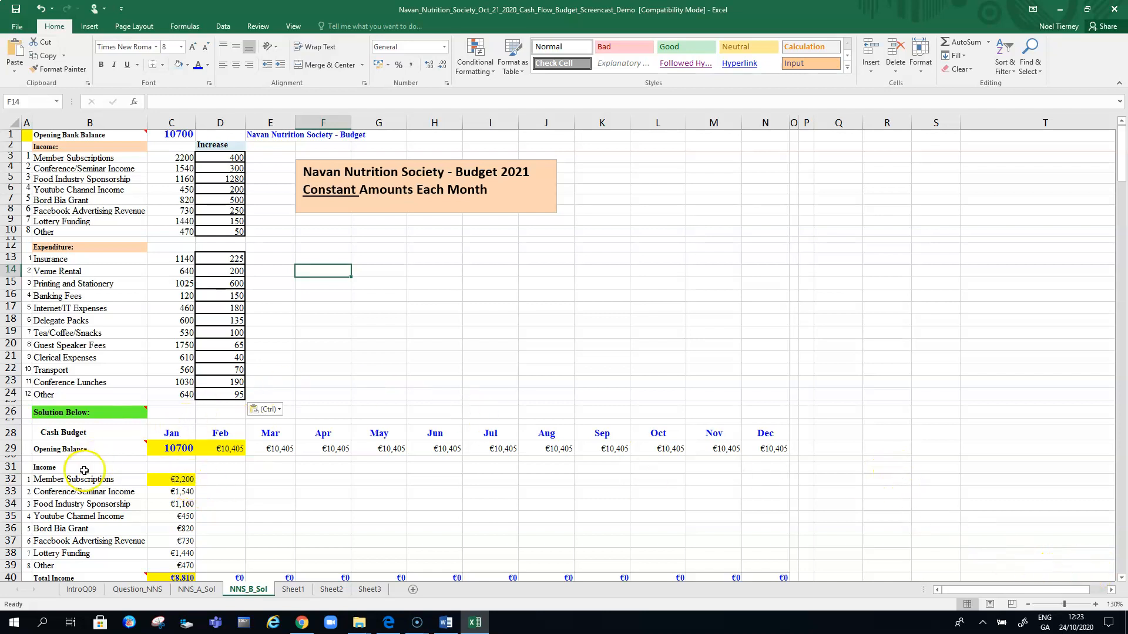
- Enter the February Member Subscriptions formula =C32+D3 in D32, adding the monthly increase to the January amount
{"action": "left_click", "coordinate": [175, 480]}
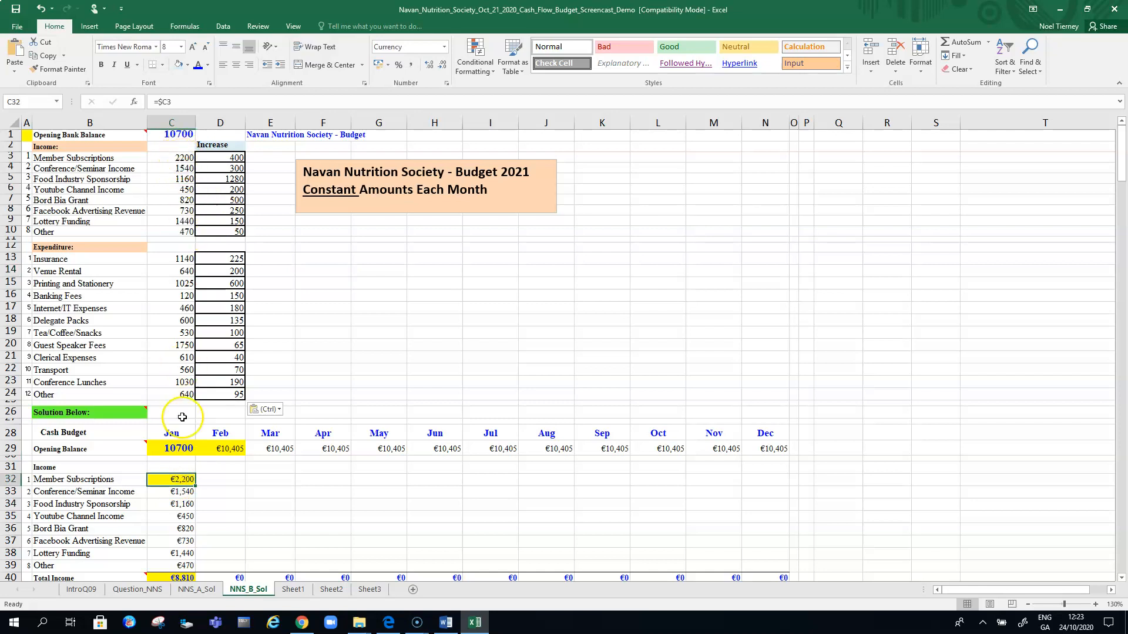
{"action": "left_click", "coordinate": [225, 480]}
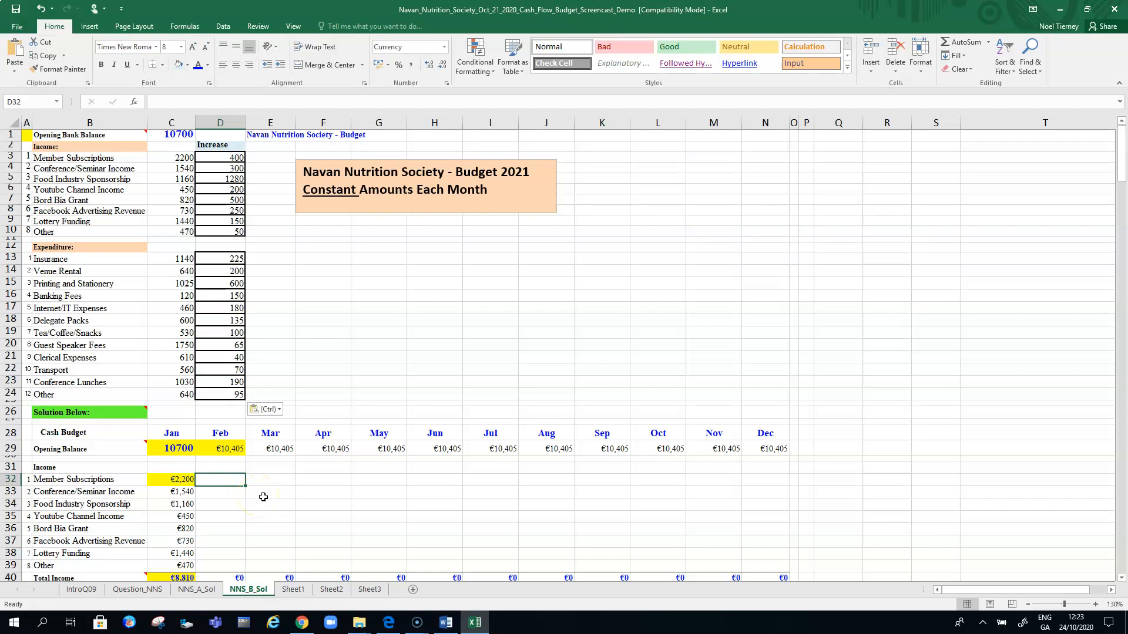
{"action": "type", "text": "="}
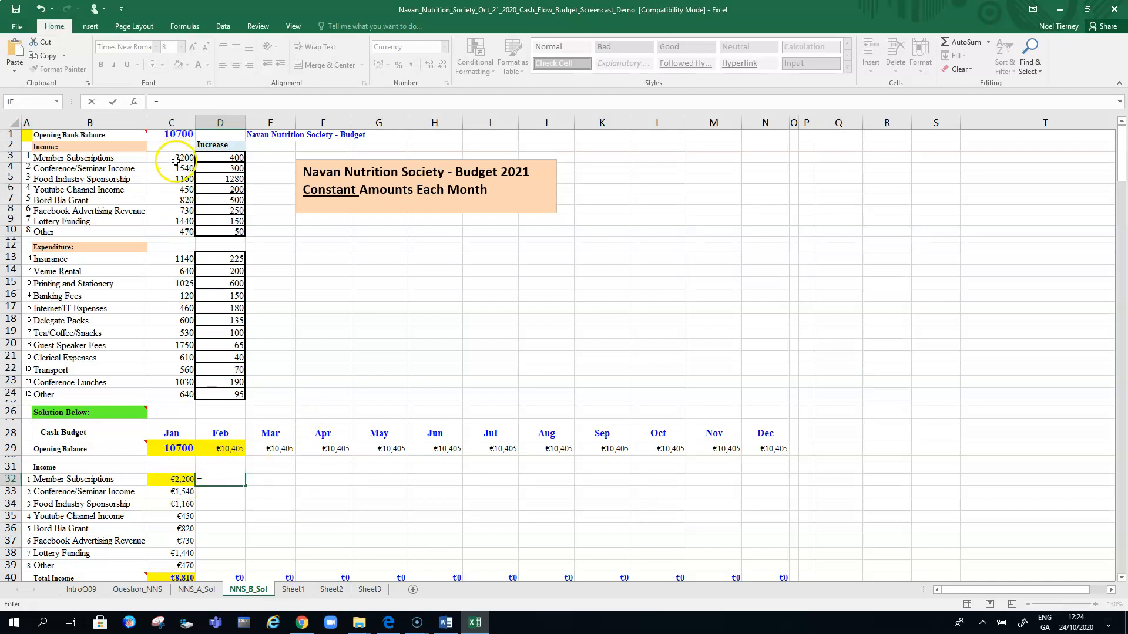
{"action": "left_click", "coordinate": [178, 481]}
{"action": "left_click", "coordinate": [230, 481]}
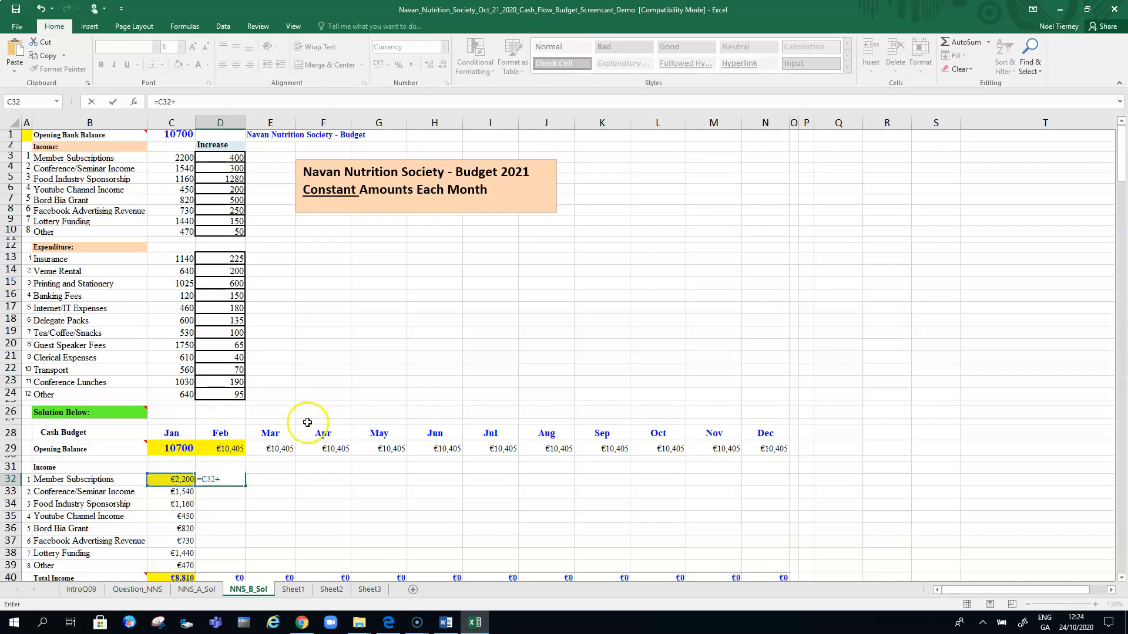
{"action": "left_click", "coordinate": [227, 159]}
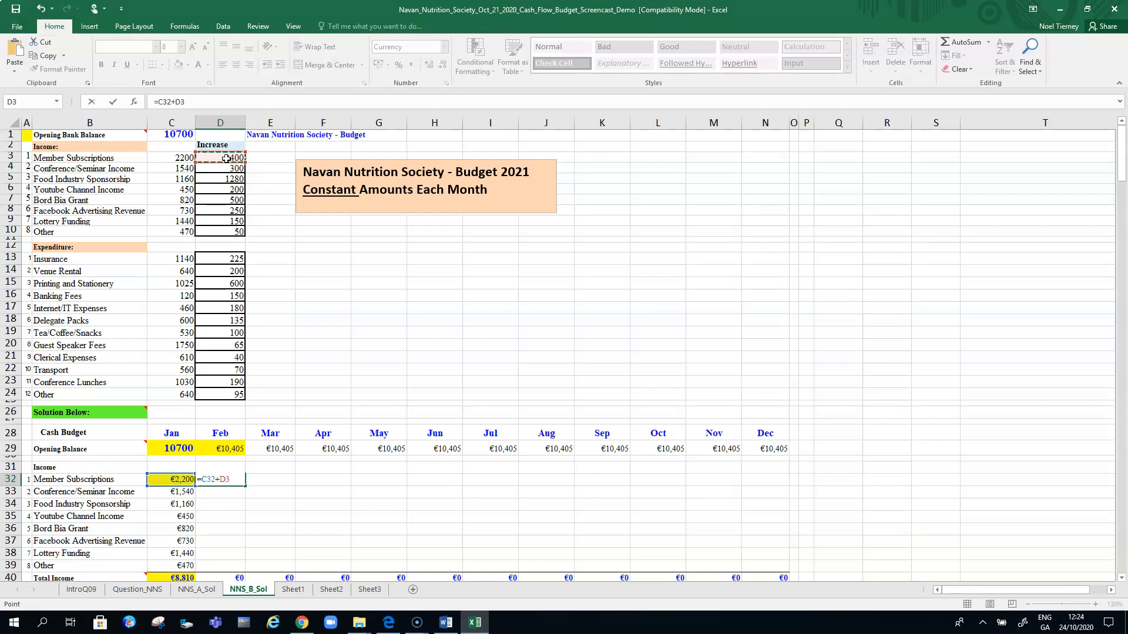
{"action": "key", "text": "Return"}
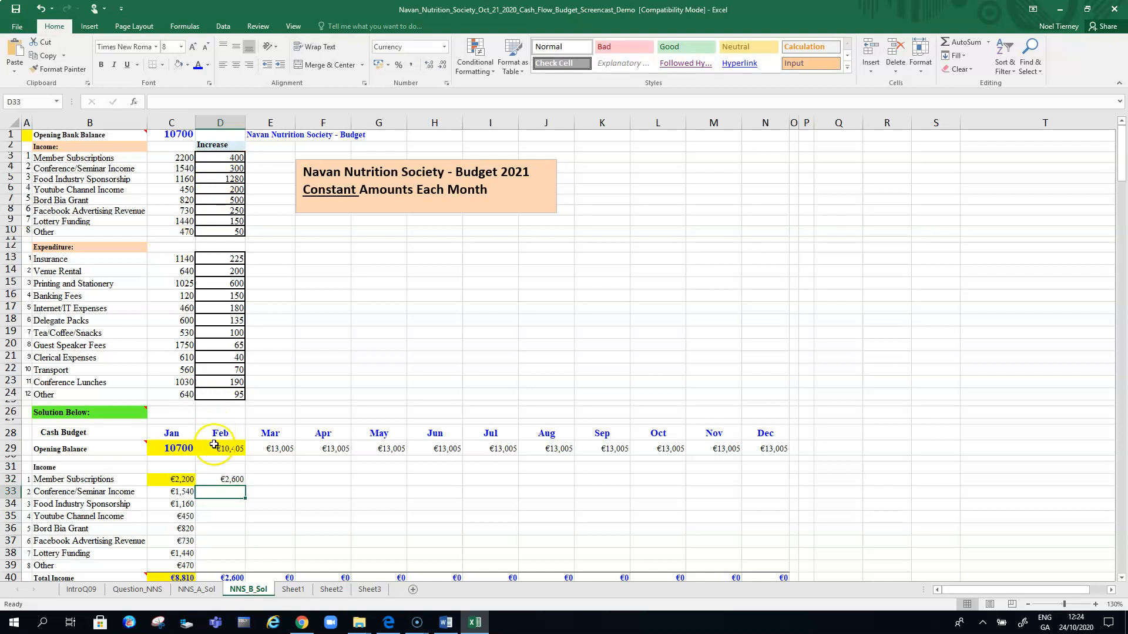
- Try to fill the February Member Subscriptions formula across to September, K32, check the copied references, and undo the fill
{"action": "left_click", "coordinate": [229, 479]}
{"action": "left_click_drag", "start_coordinate": [246, 488], "coordinate": [628, 493]}
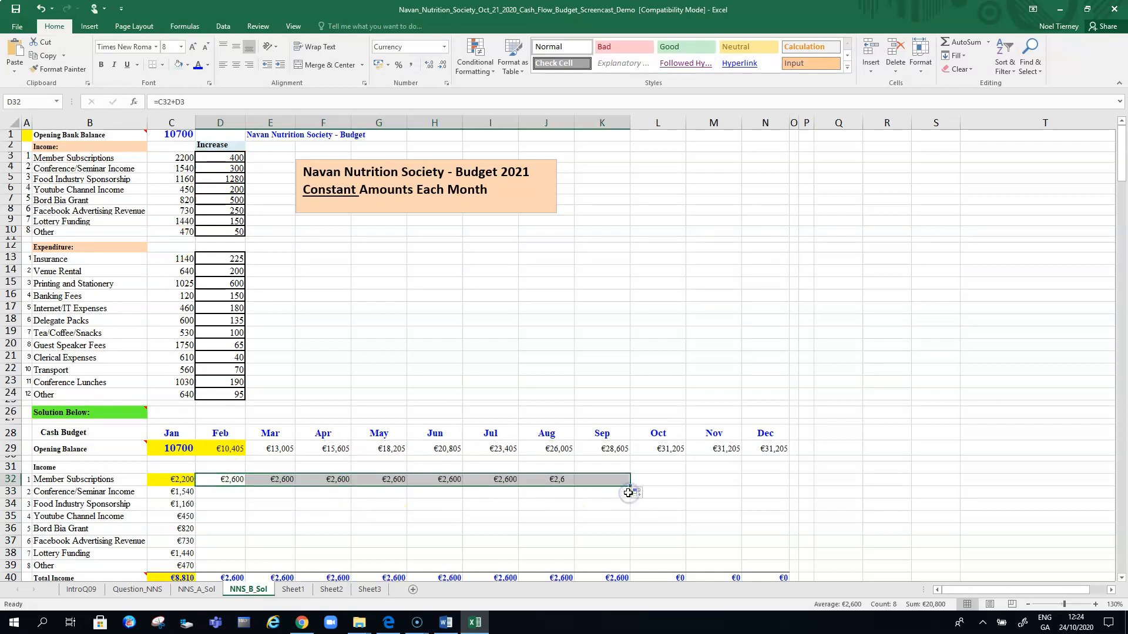
{"action": "left_click", "coordinate": [279, 480]}
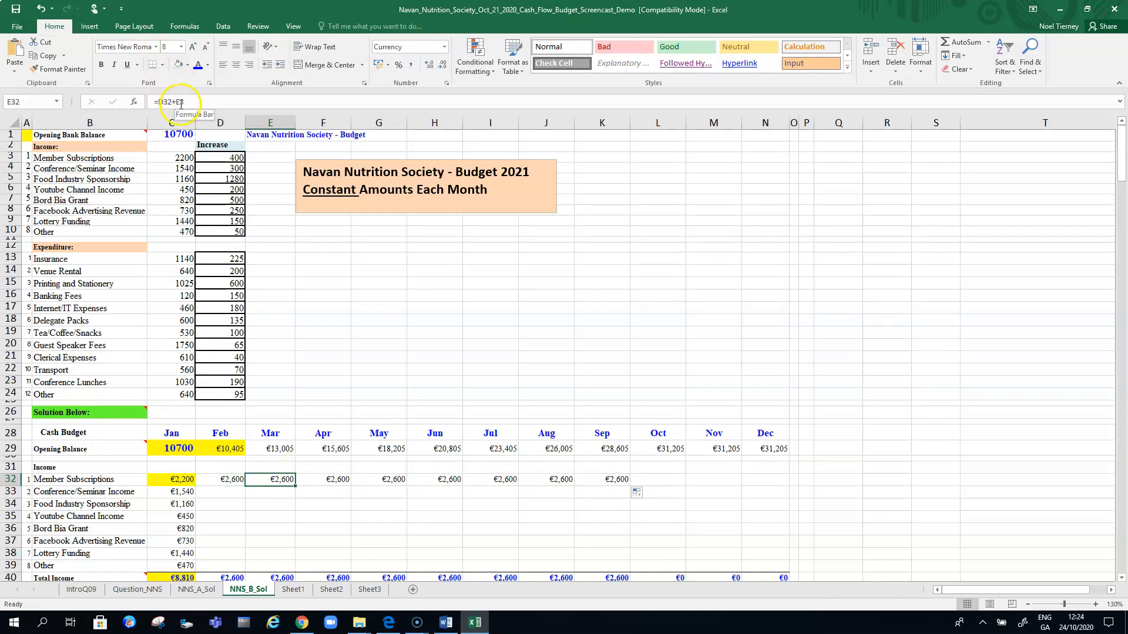
{"action": "left_click", "coordinate": [181, 479]}
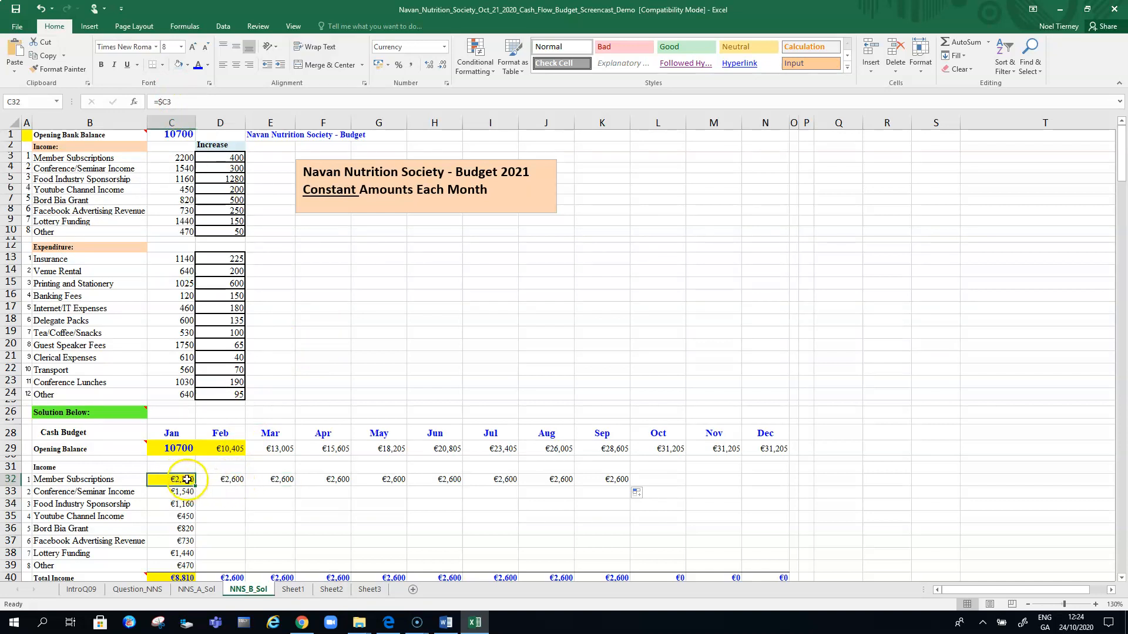
{"action": "left_click", "coordinate": [231, 480]}
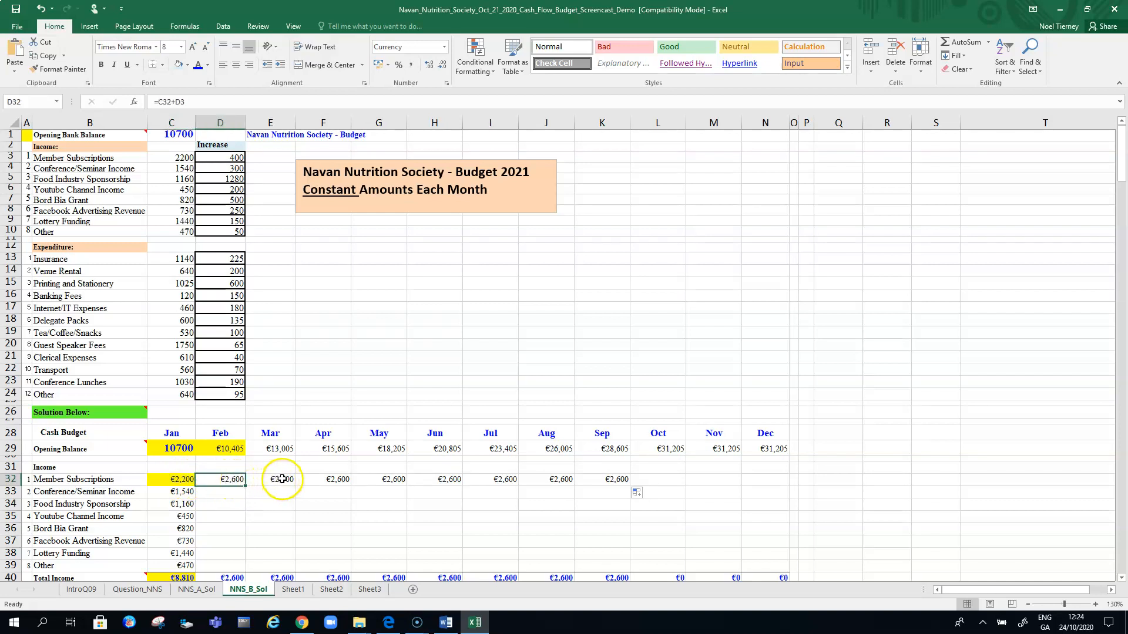
{"action": "left_click", "coordinate": [282, 479]}
{"action": "left_click", "coordinate": [338, 480]}
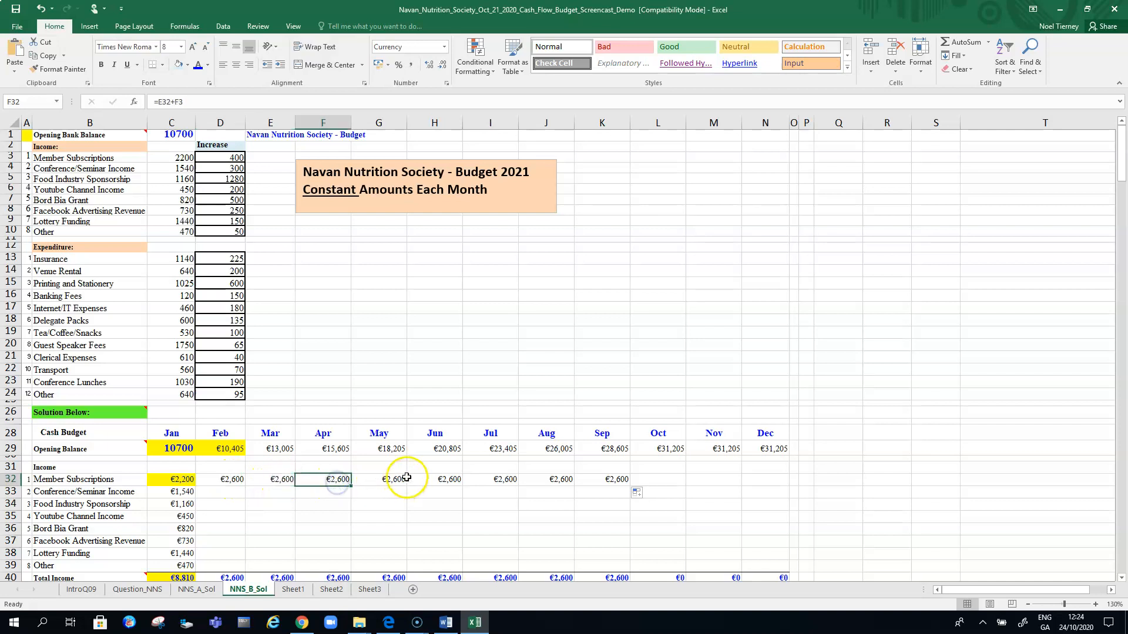
{"action": "left_click", "coordinate": [395, 479]}
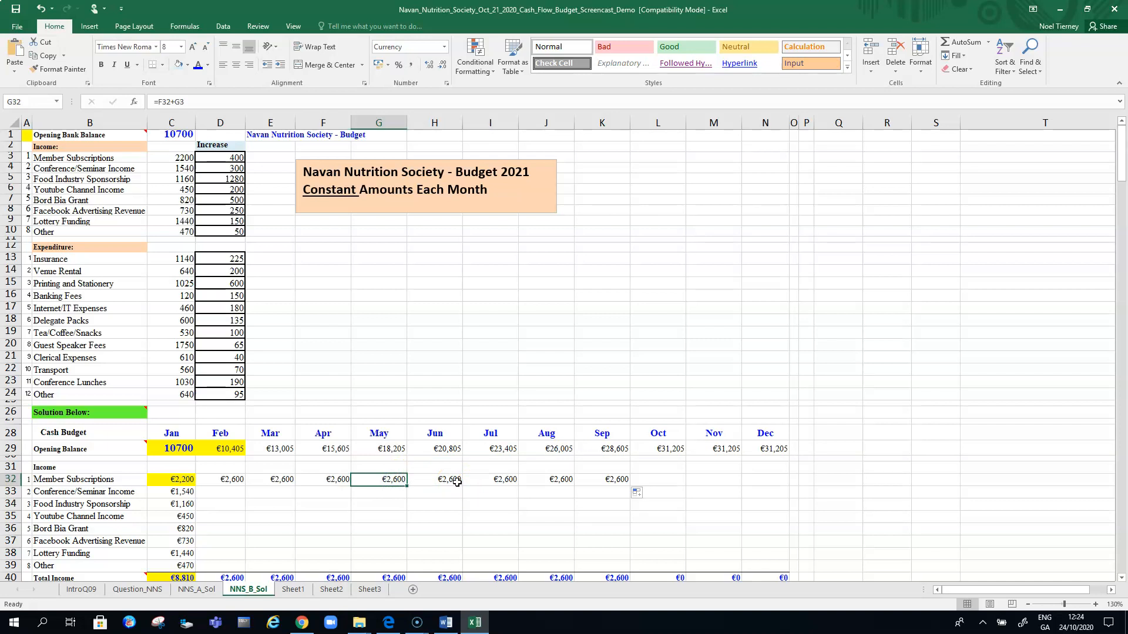
{"action": "left_click", "coordinate": [35, 9]}
{"action": "left_click", "coordinate": [35, 9]}
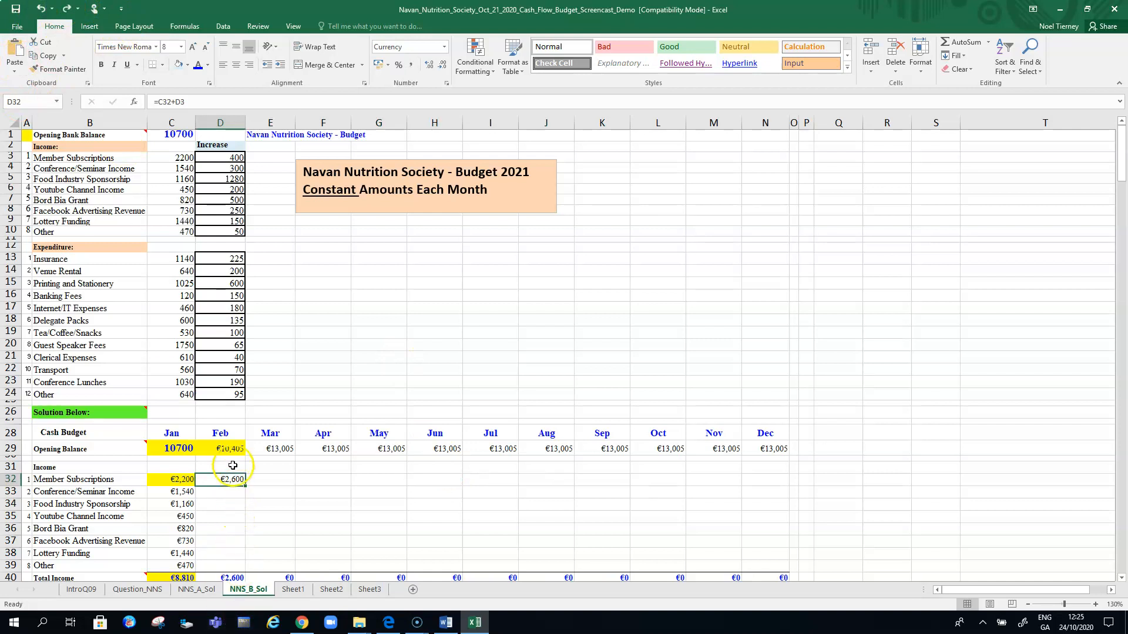
- Change the February Member Subscriptions formula in D32 to =C32+$D3 so that the increase column stays fixed
{"action": "left_click", "coordinate": [180, 101]}
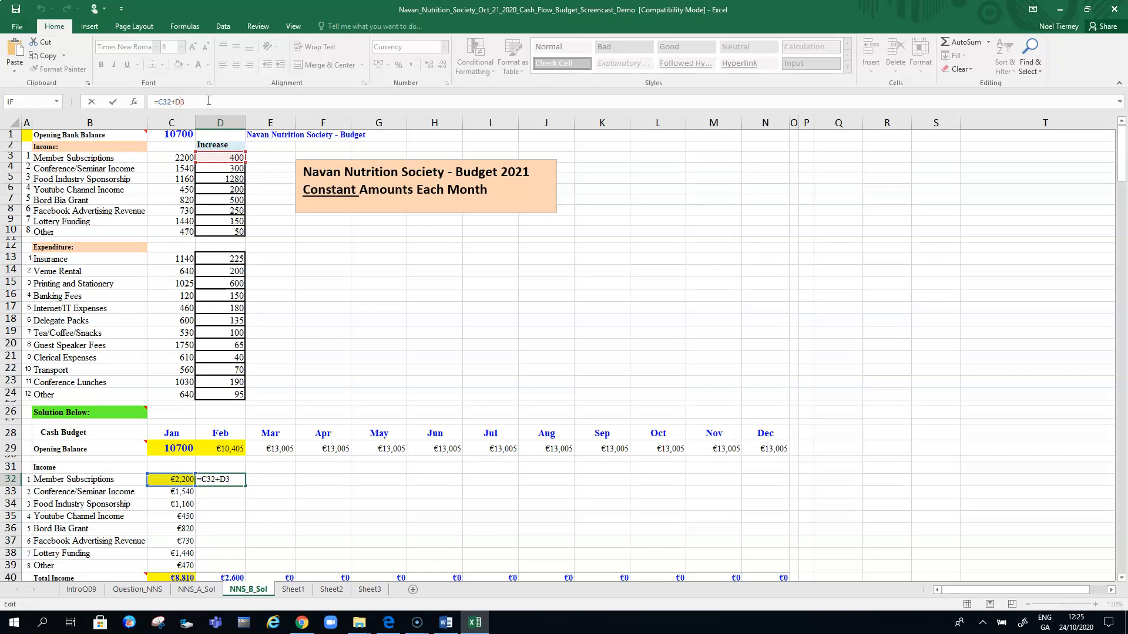
{"action": "key", "text": "F4"}
{"action": "key", "text": "Return"}
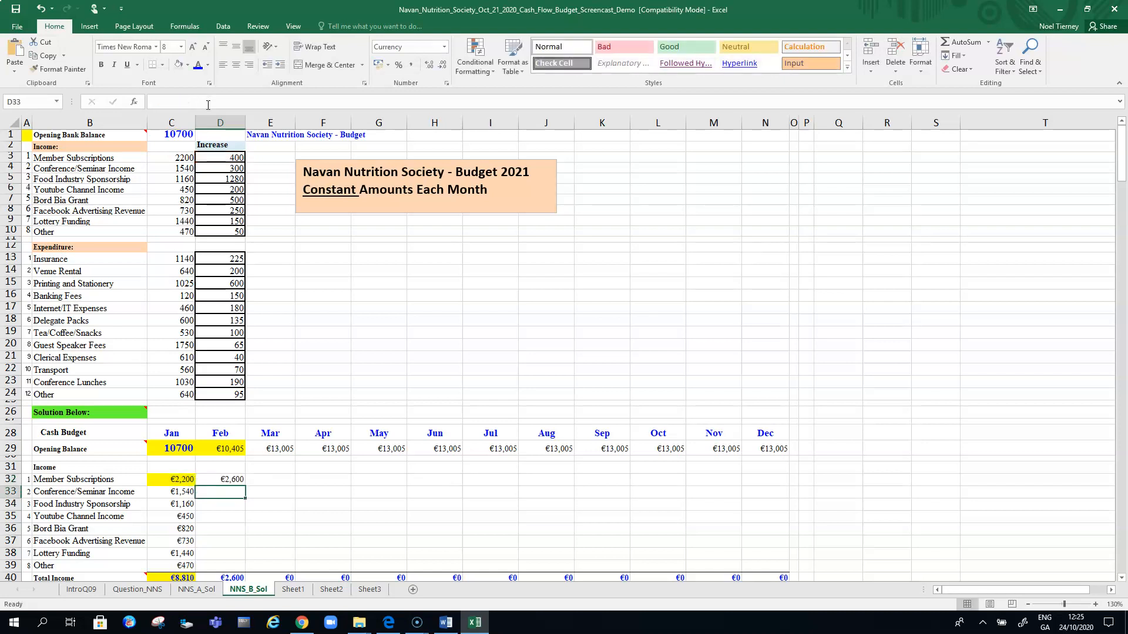
- Fill the D32 formula across to December and down to Other, covering D32:N39, and check the formula in D33
{"action": "left_click", "coordinate": [235, 479]}
{"action": "left_click_drag", "start_coordinate": [246, 486], "coordinate": [786, 488]}
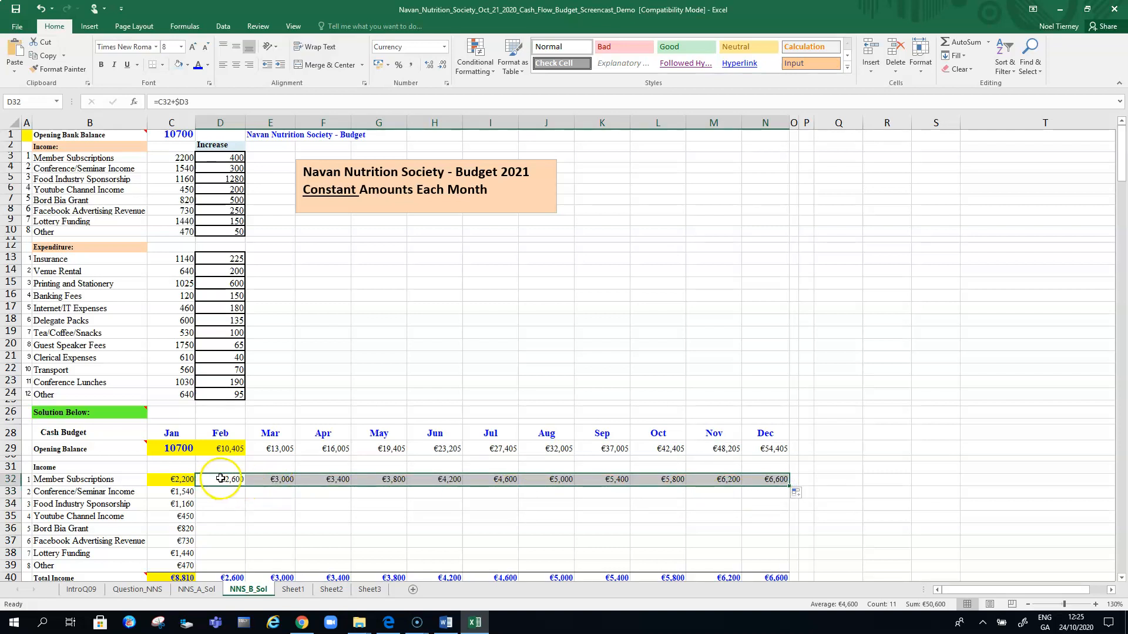
{"action": "left_click_drag", "start_coordinate": [788, 486], "coordinate": [797, 567]}
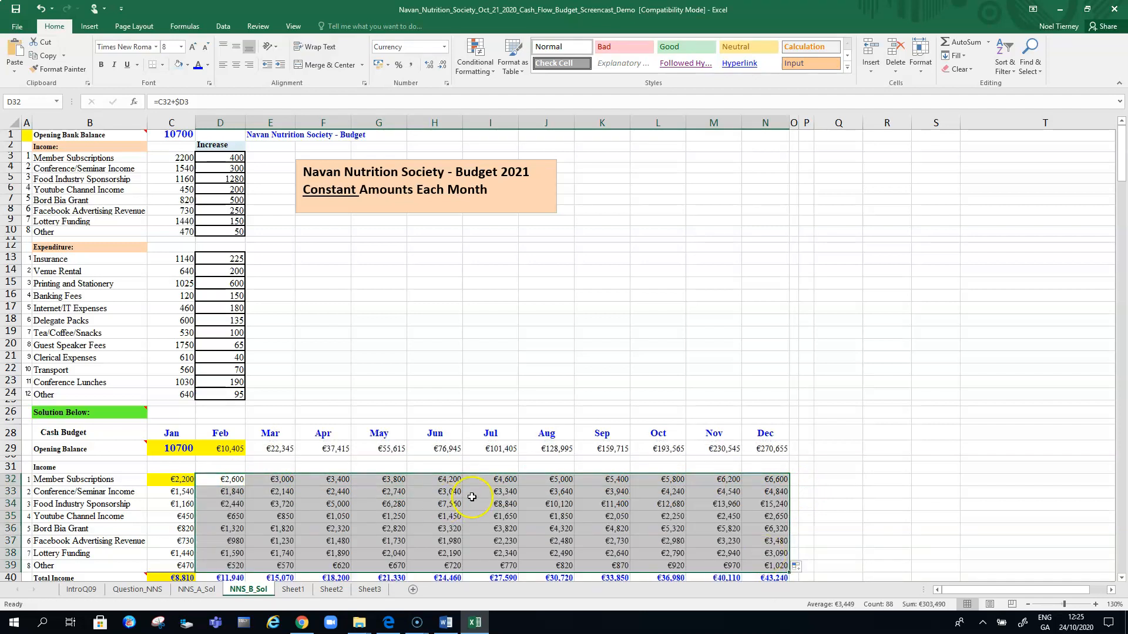
{"action": "left_click", "coordinate": [238, 494]}
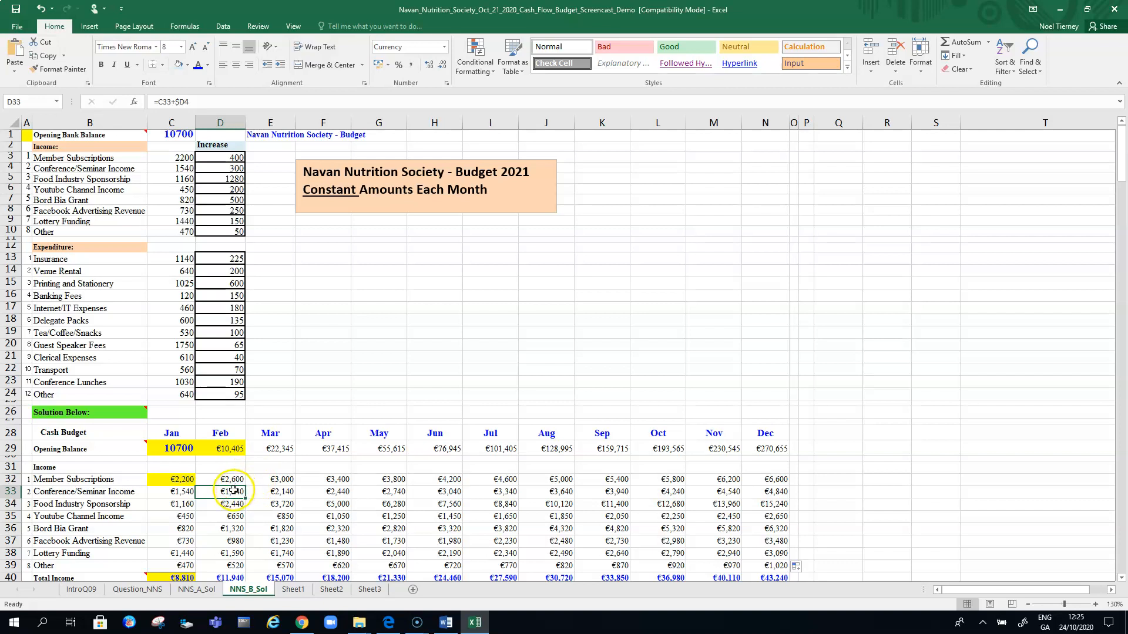
- Check the copied income formulas along the Conference/Seminar Income row and down the April column, and review the filled range D32:N39
{"action": "left_click", "coordinate": [186, 493]}
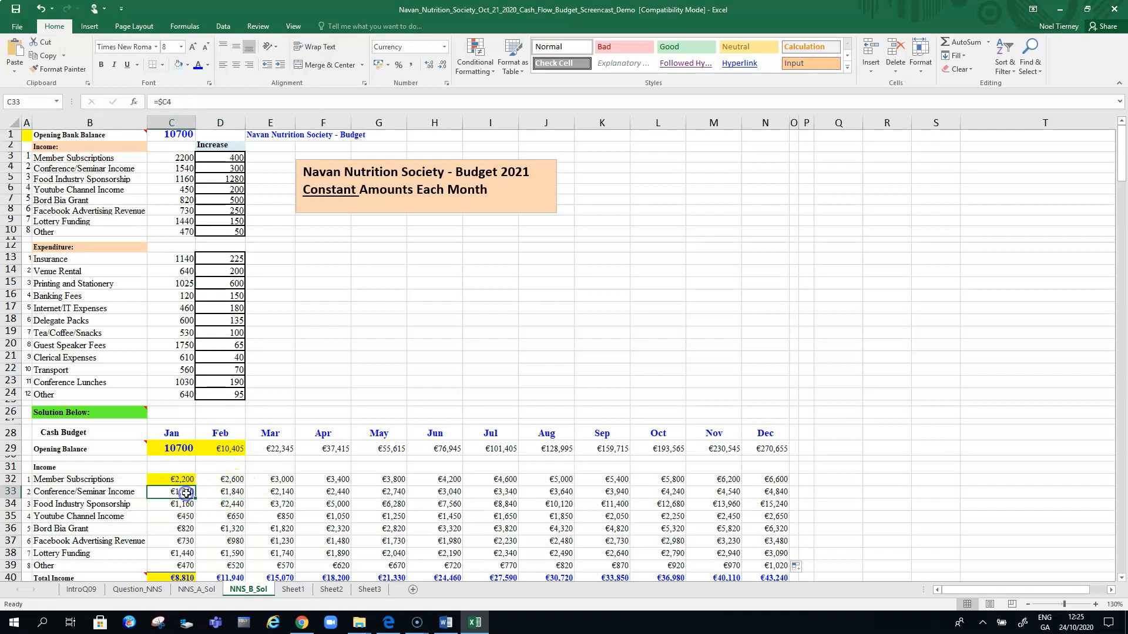
{"action": "left_click", "coordinate": [230, 492]}
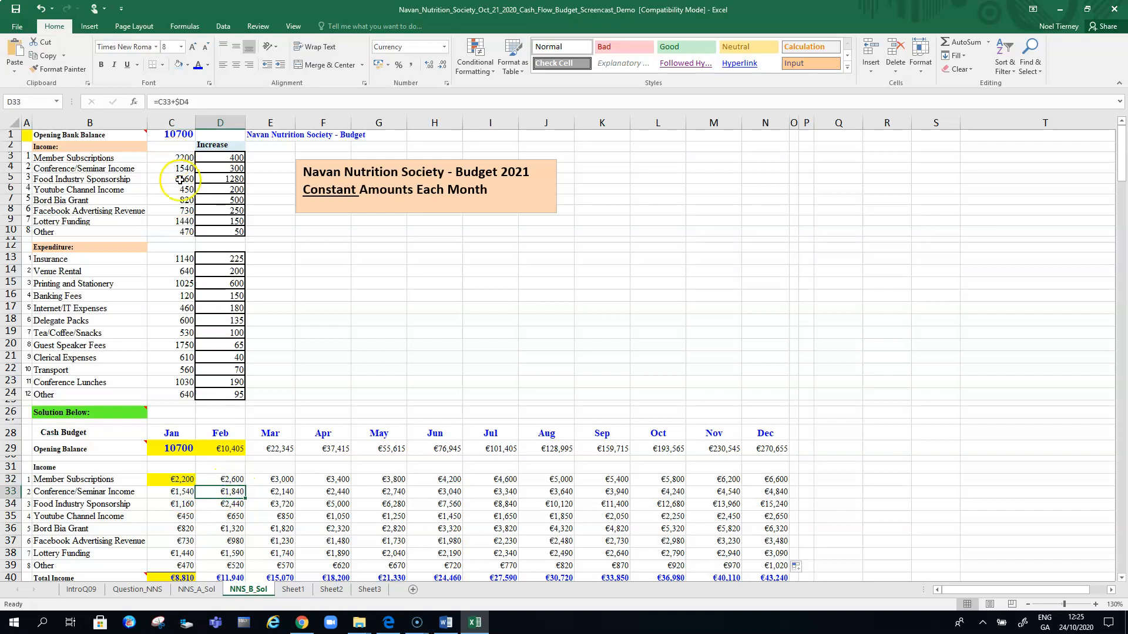
{"action": "left_click", "coordinate": [289, 495]}
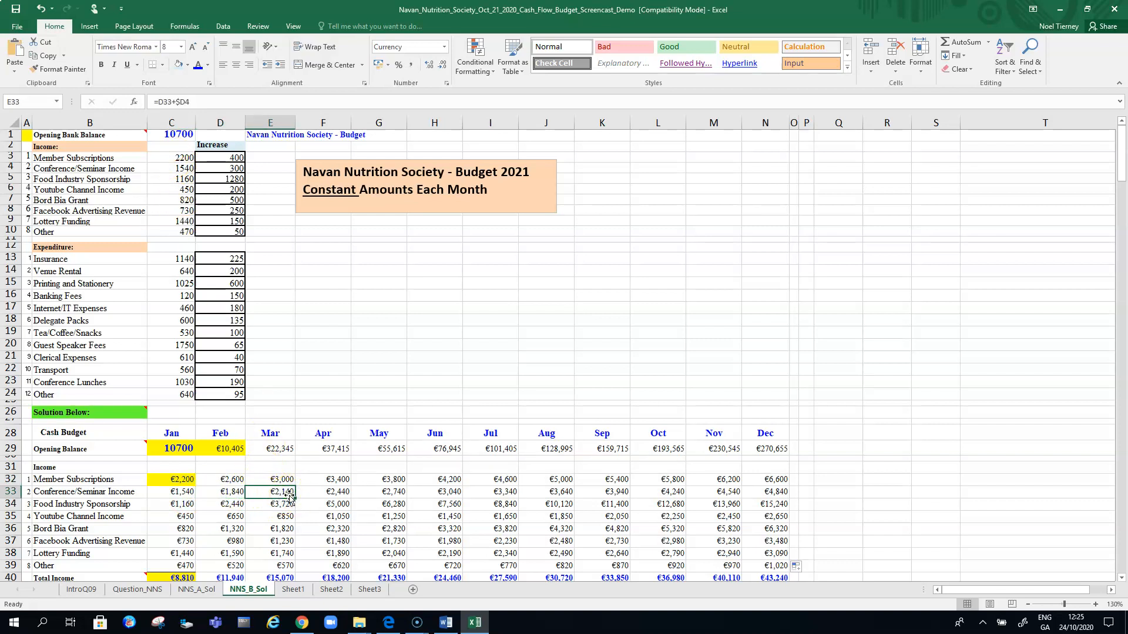
{"action": "left_click", "coordinate": [335, 491]}
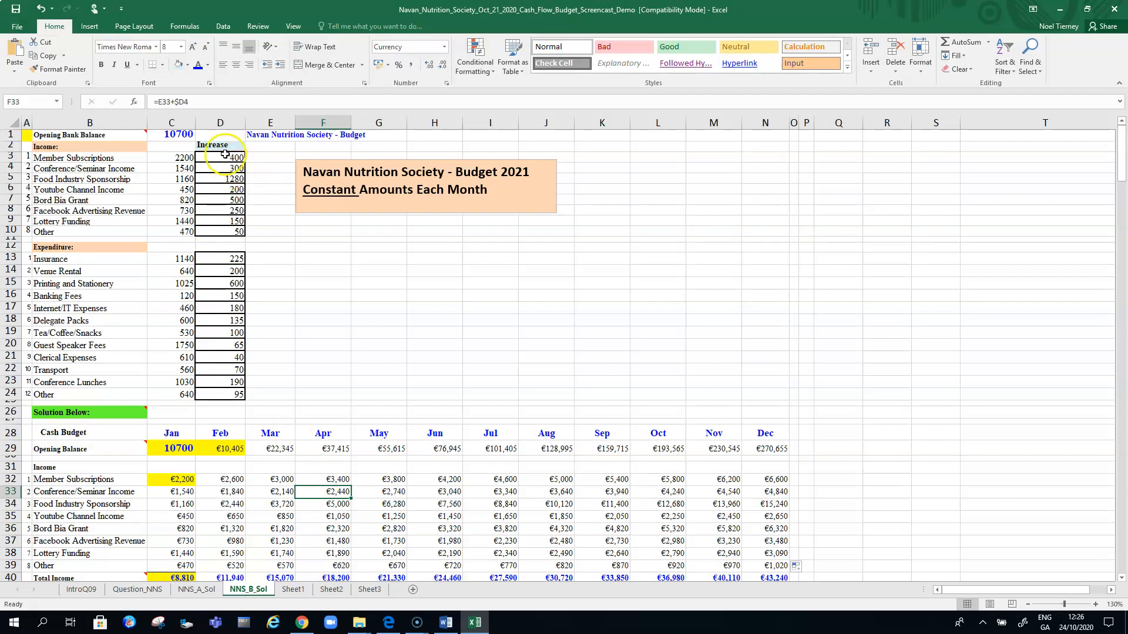
{"action": "left_click", "coordinate": [341, 480]}
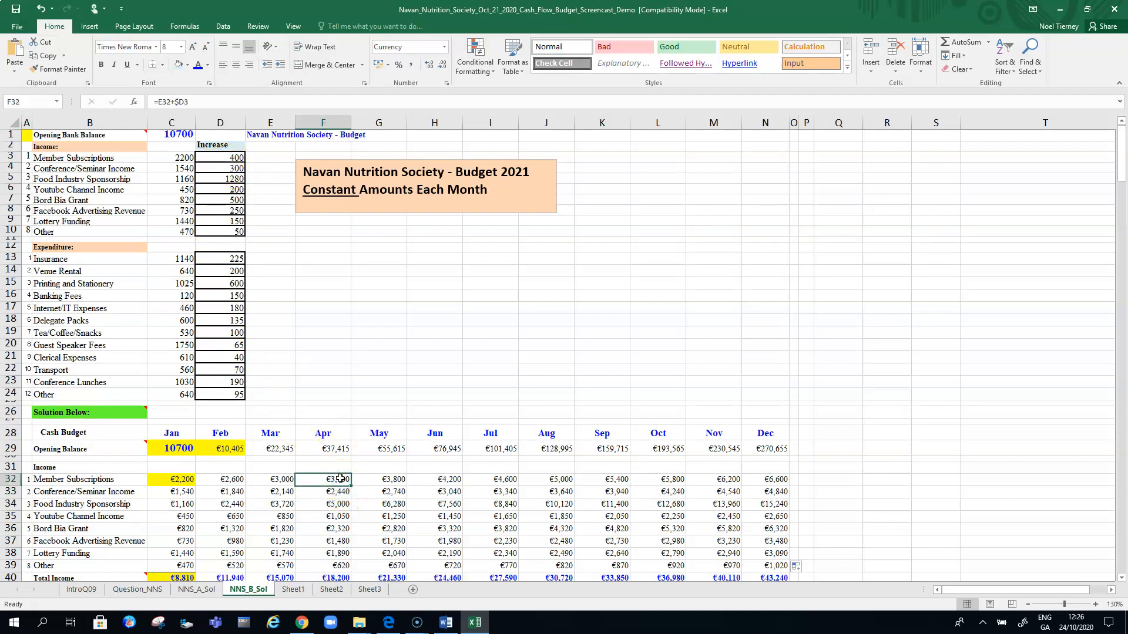
{"action": "left_click", "coordinate": [340, 492]}
{"action": "left_click", "coordinate": [340, 504]}
{"action": "left_click", "coordinate": [340, 527]}
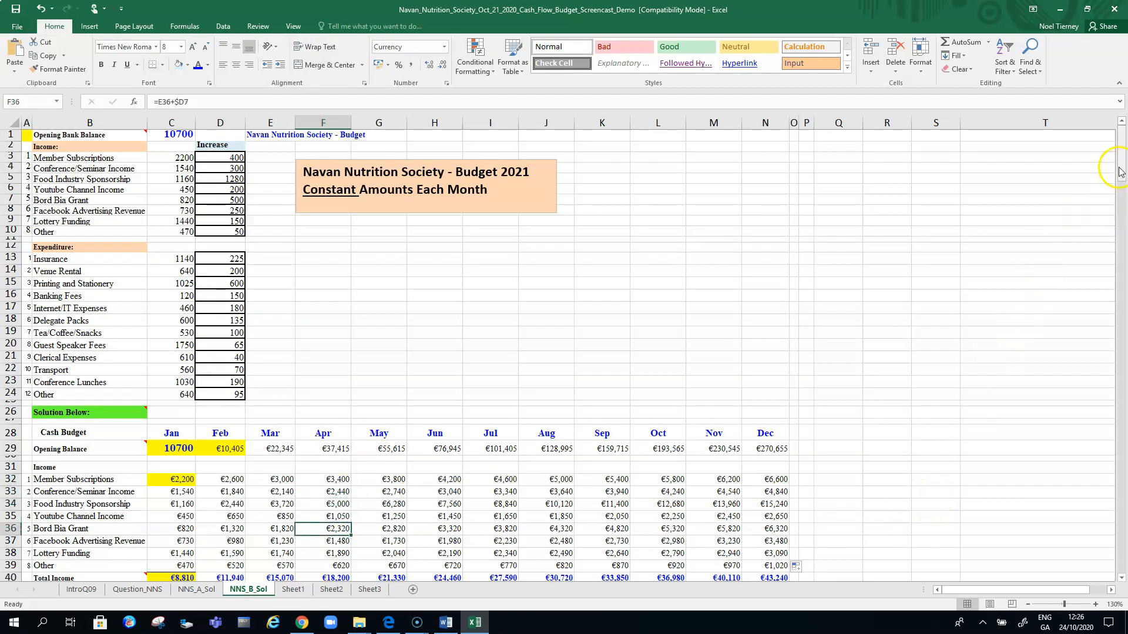
{"action": "left_click_drag", "start_coordinate": [1122, 173], "coordinate": [1121, 205]}
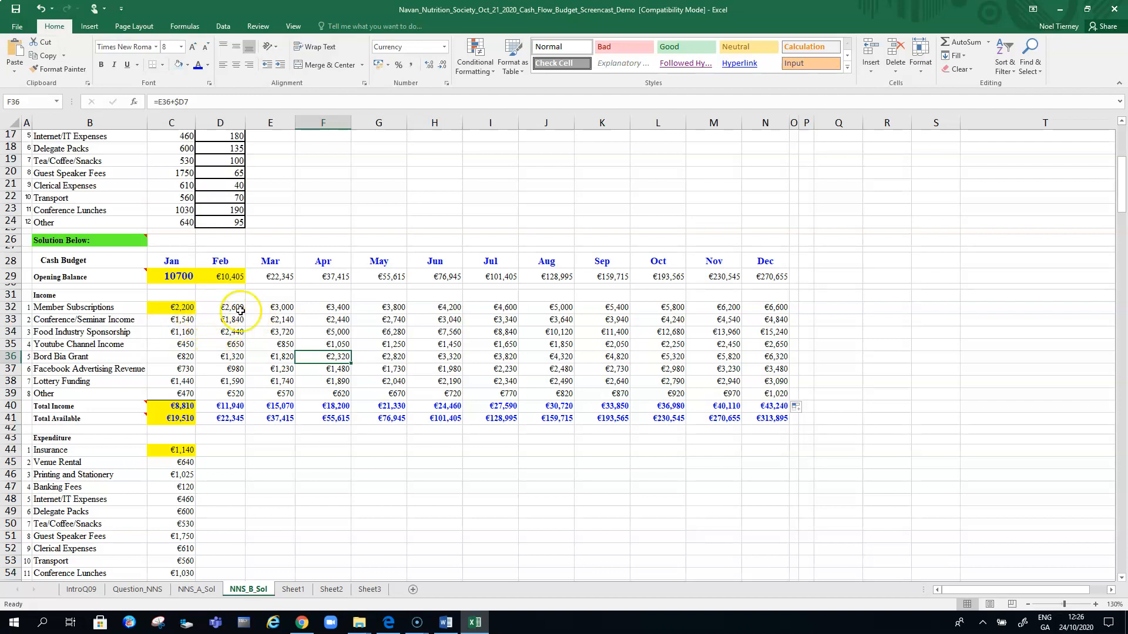
{"action": "mouse_move", "coordinate": [236, 308]}
{"action": "left_mouse_down"}
{"action": "mouse_move", "coordinate": [728, 320]}
{"action": "mouse_move", "coordinate": [767, 390]}
{"action": "left_mouse_up"}
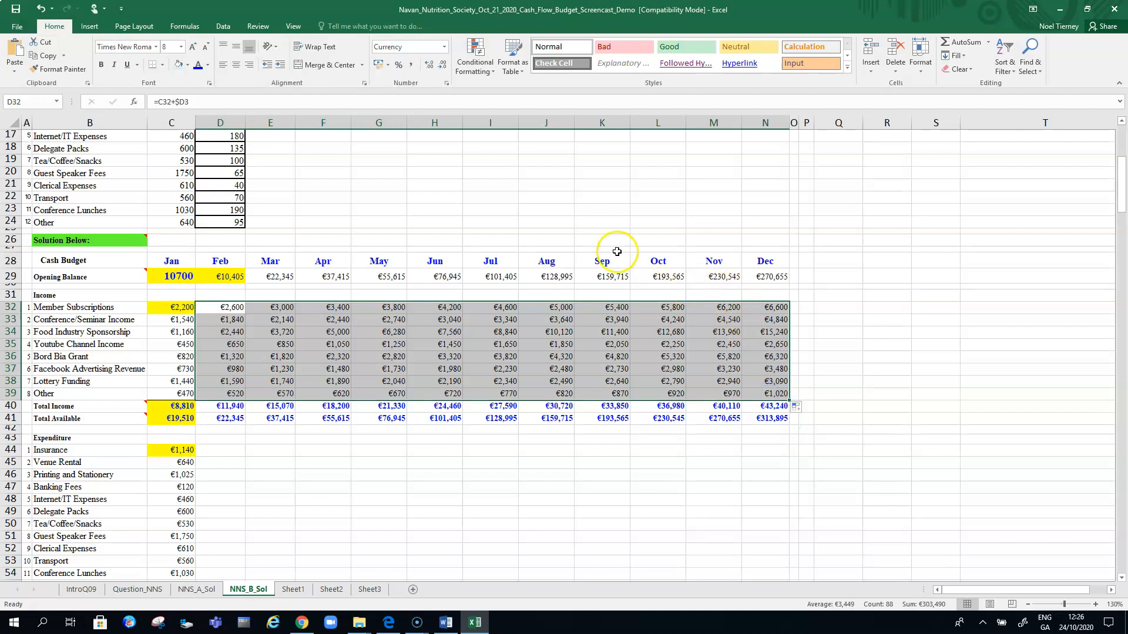
{"action": "left_click", "coordinate": [425, 357]}
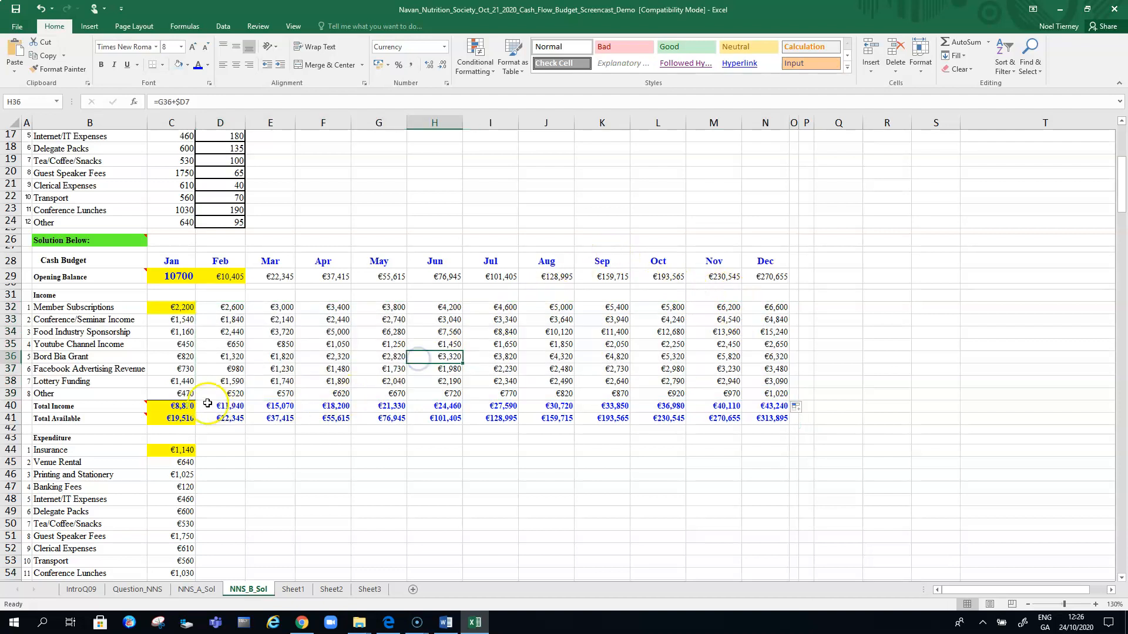
- Apply a bottom border under the Other income row from January to December, C39:N39, just above Total Income
{"action": "left_click_drag", "start_coordinate": [183, 395], "coordinate": [183, 381]}
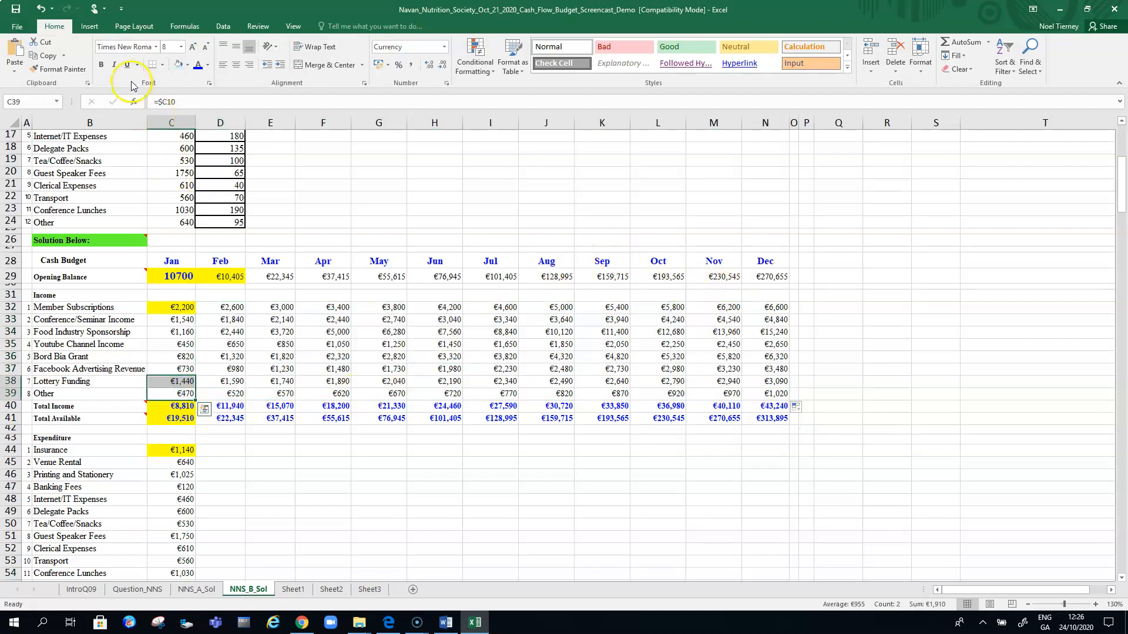
{"action": "left_click", "coordinate": [151, 66]}
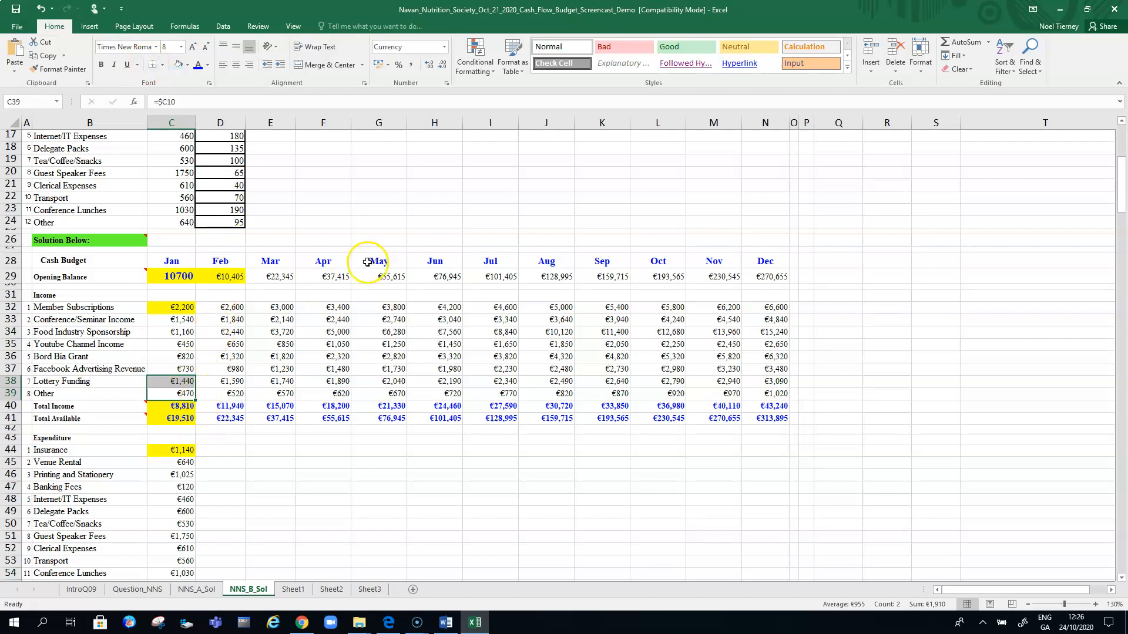
{"action": "left_click", "coordinate": [276, 430]}
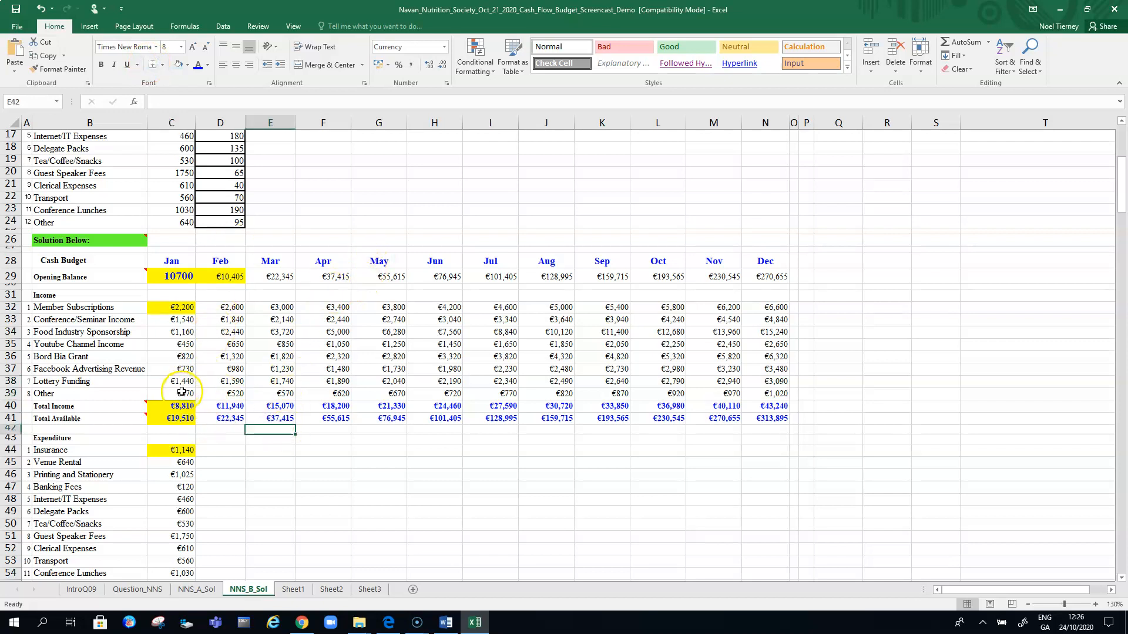
{"action": "left_click", "coordinate": [183, 392]}
{"action": "left_click_drag", "start_coordinate": [230, 392], "coordinate": [764, 394]}
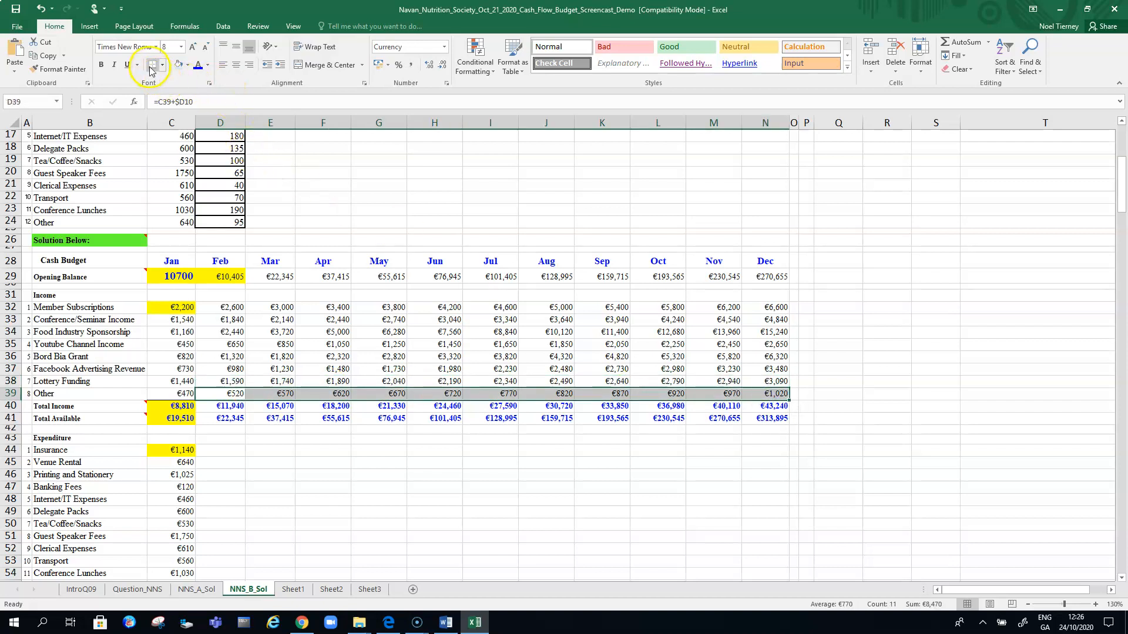
{"action": "left_click", "coordinate": [332, 487]}
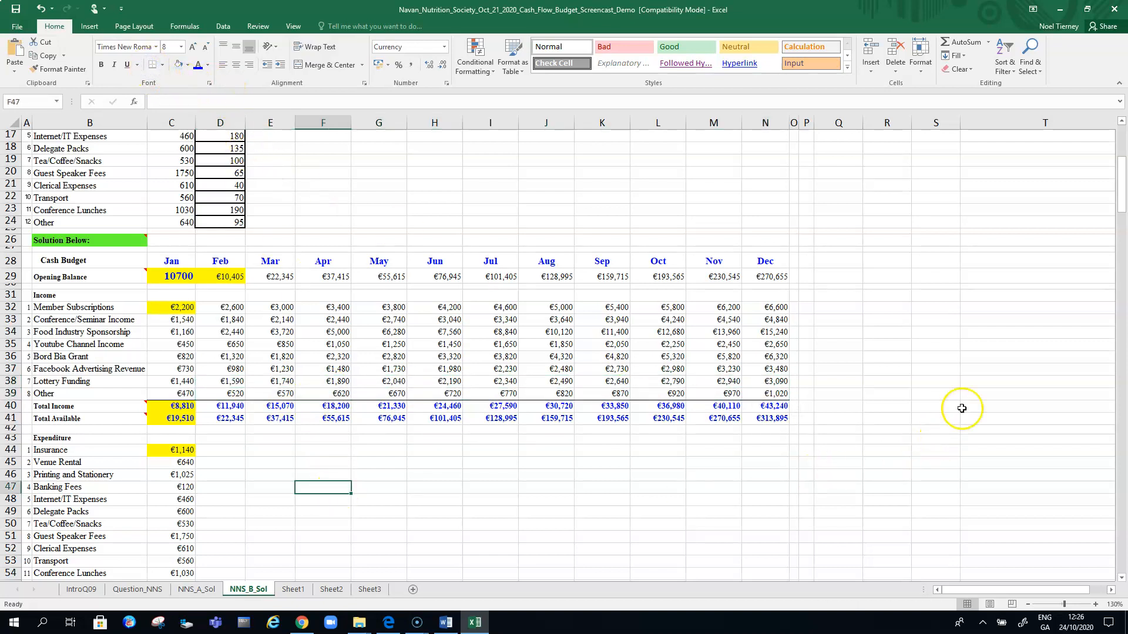
- Enter the February Insurance formula =C44+$D13 in D44, adding the monthly increase to the January amount with the increase column fixed
{"action": "left_click_drag", "start_coordinate": [1121, 187], "coordinate": [1120, 203]}
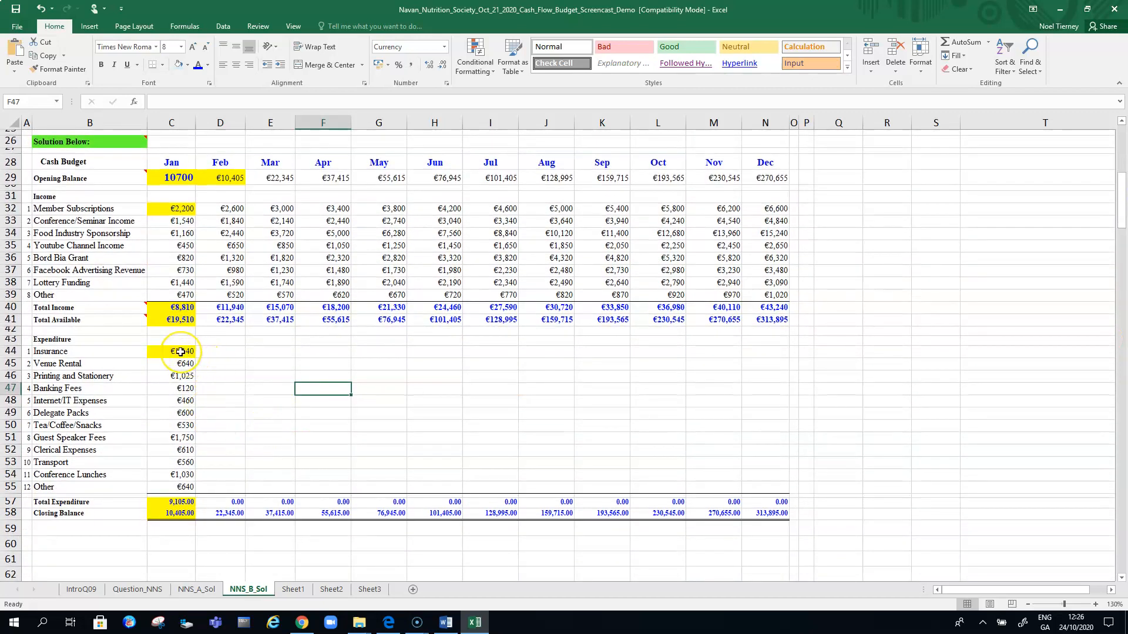
{"action": "left_click", "coordinate": [180, 351]}
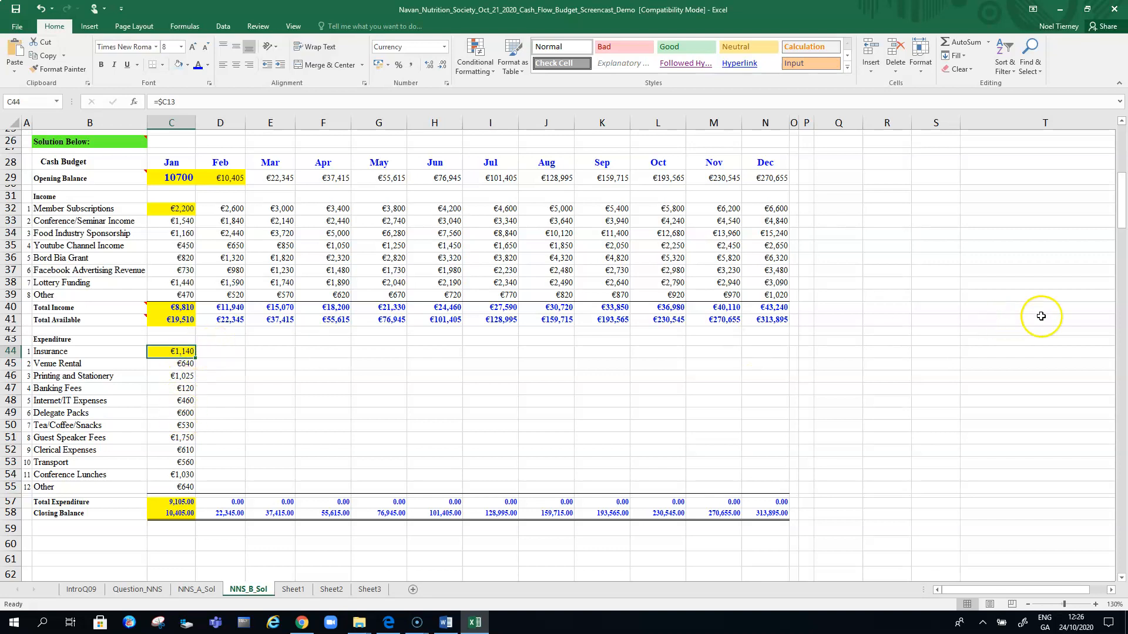
{"action": "left_click_drag", "start_coordinate": [1122, 210], "coordinate": [1117, 184]}
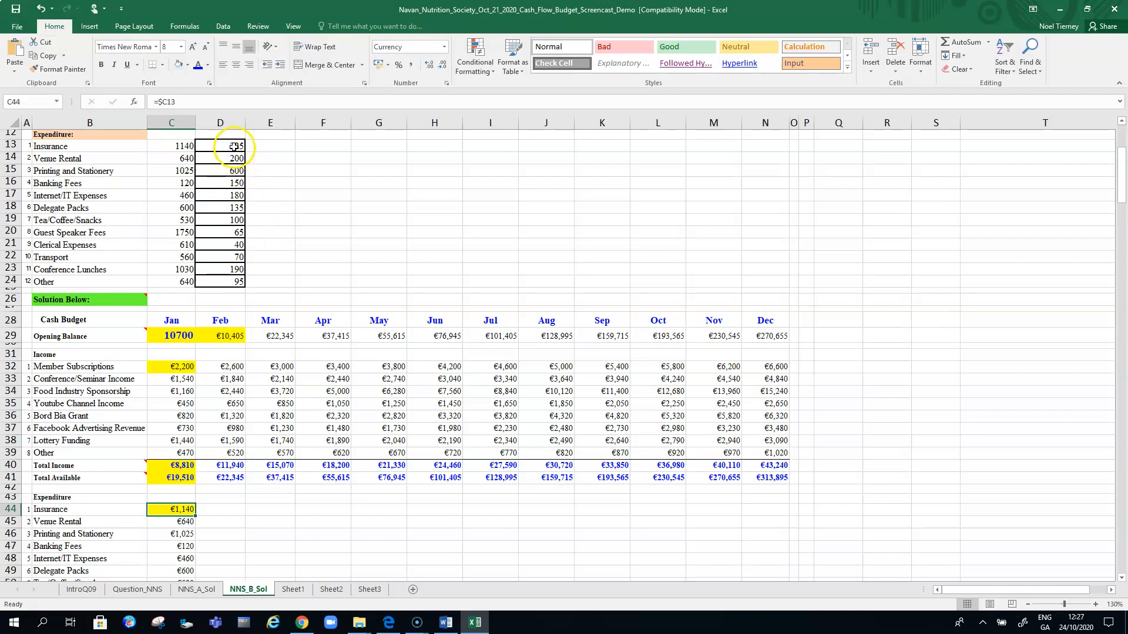
{"action": "left_click", "coordinate": [229, 507]}
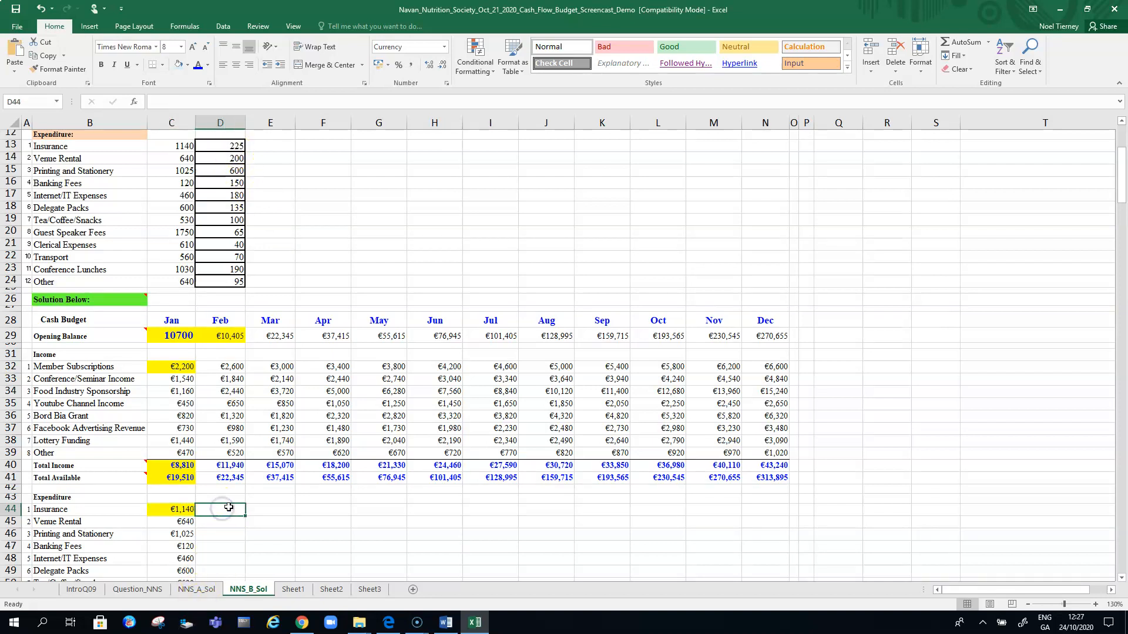
{"action": "type", "text": "="}
{"action": "left_click", "coordinate": [178, 508]}
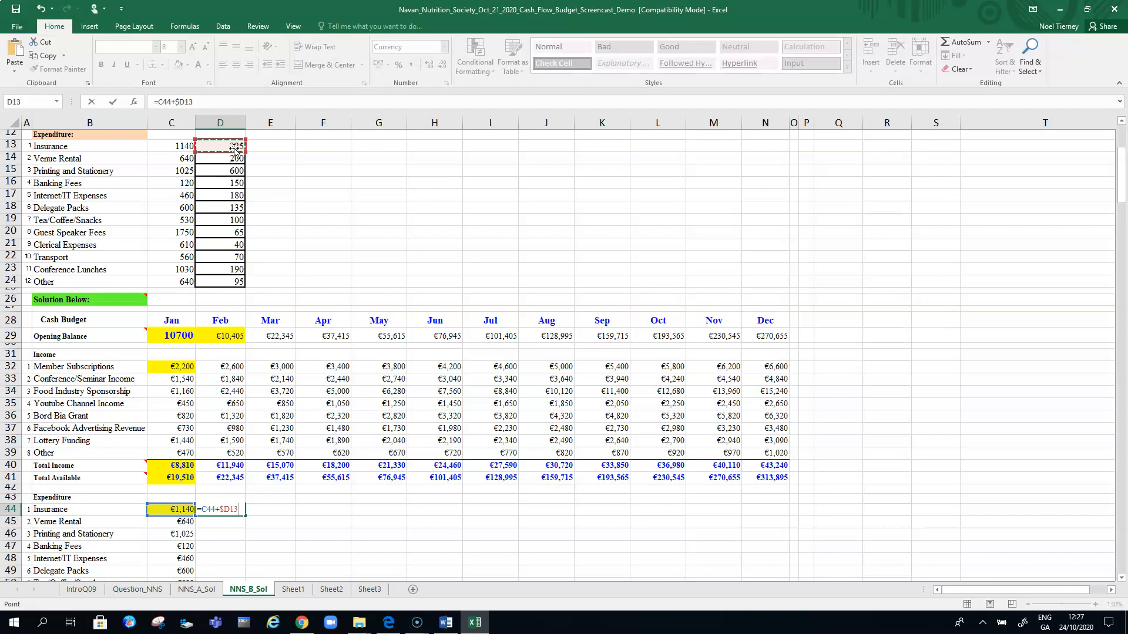
{"action": "key", "text": "Return"}
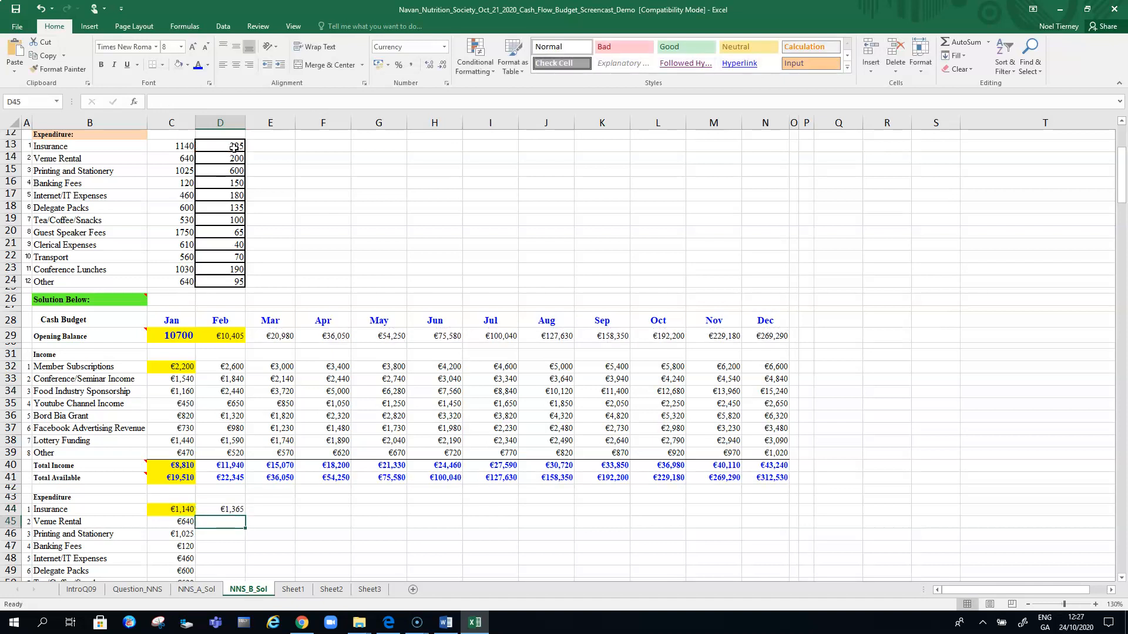
- Fill the February Insurance formula across to December and down to Other, covering D44:N55, and check the formula in D45
{"action": "left_click", "coordinate": [235, 509]}
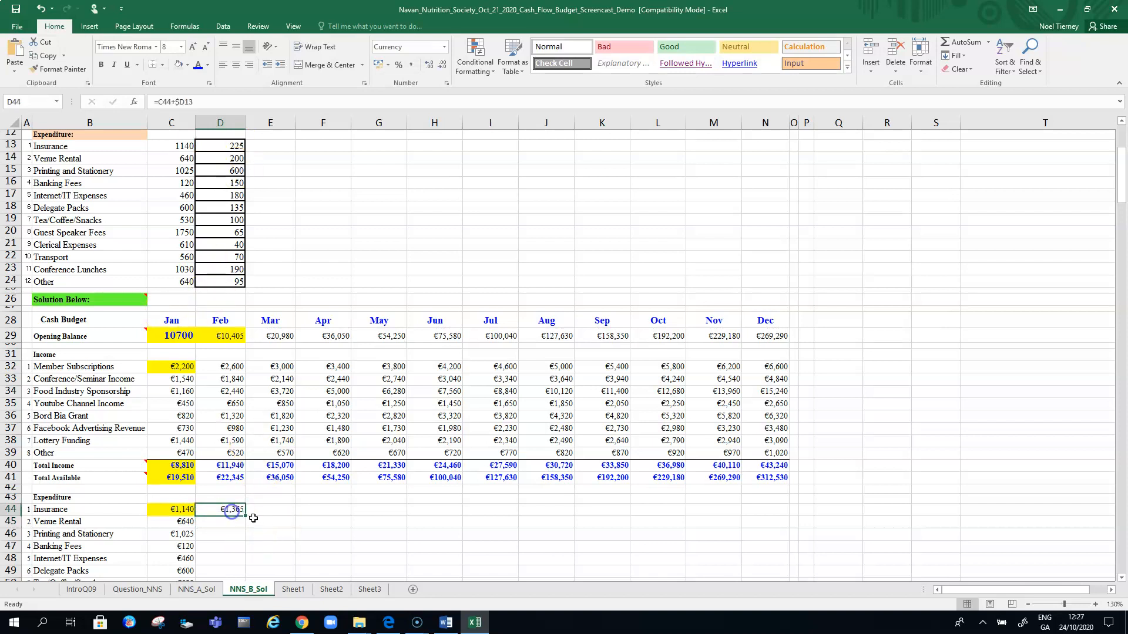
{"action": "left_click_drag", "start_coordinate": [250, 519], "coordinate": [776, 519]}
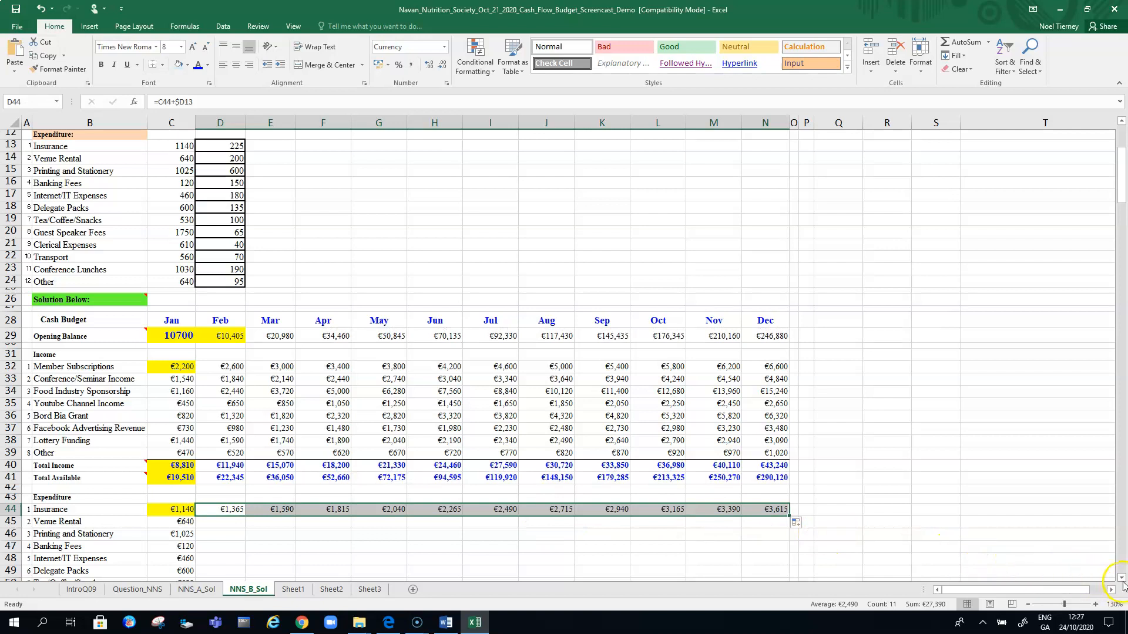
{"action": "left_click", "coordinate": [1121, 579]}
{"action": "left_click", "coordinate": [1121, 579]}
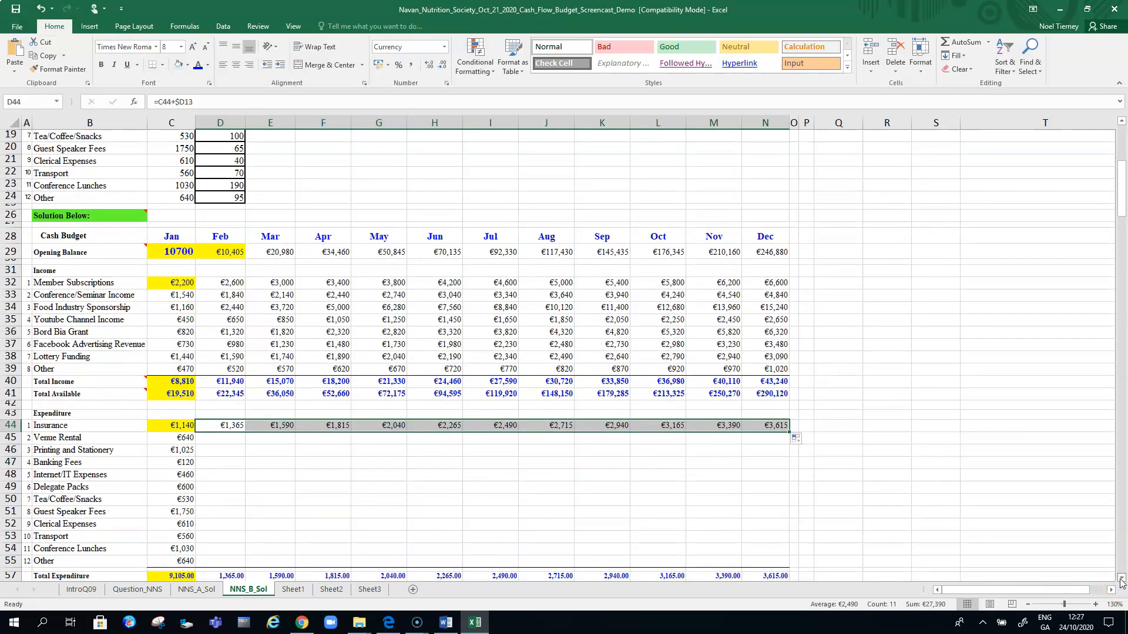
{"action": "left_click_drag", "start_coordinate": [790, 434], "coordinate": [809, 563]}
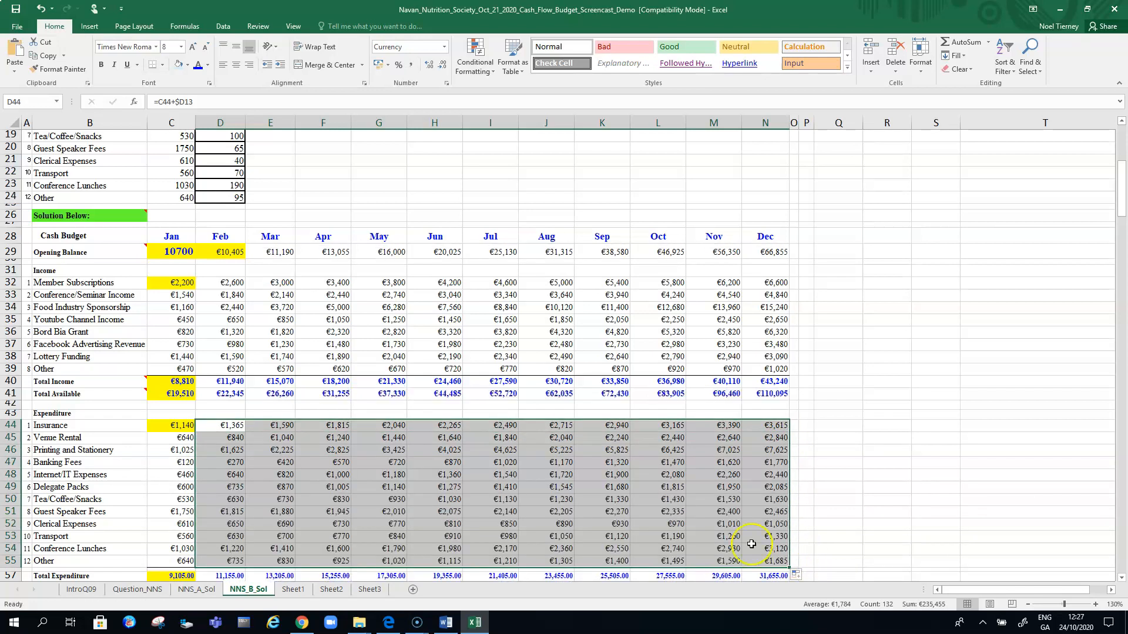
{"action": "left_click", "coordinate": [228, 442]}
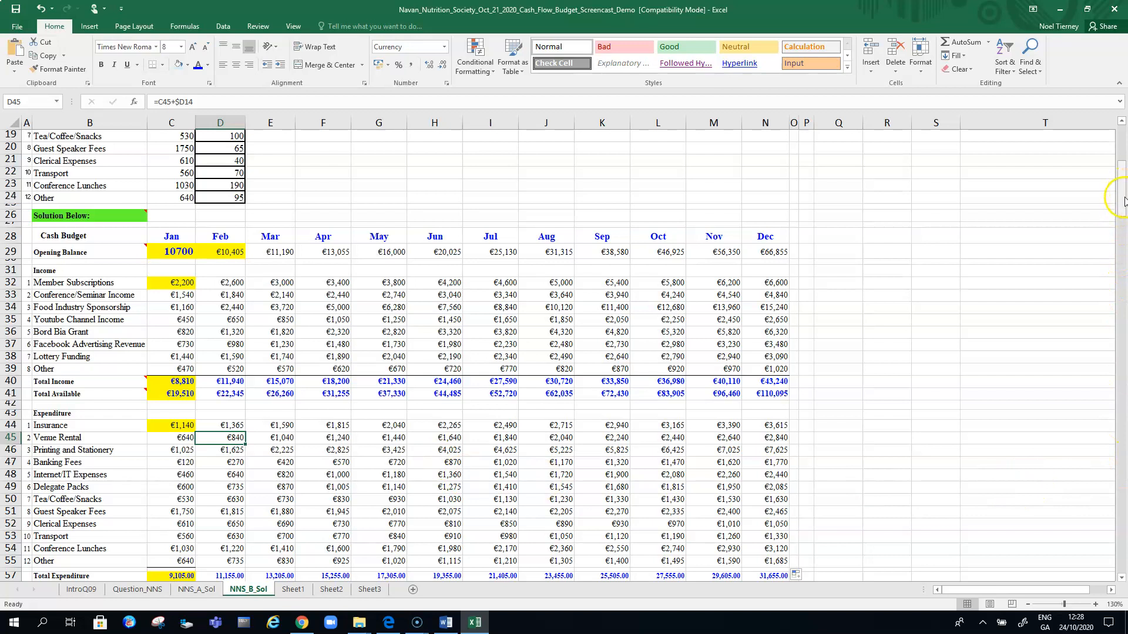
- Check that the February and March opening balances in D29 and E29 refer to the previous month's closing balance
{"action": "left_click_drag", "start_coordinate": [1123, 202], "coordinate": [1123, 162]}
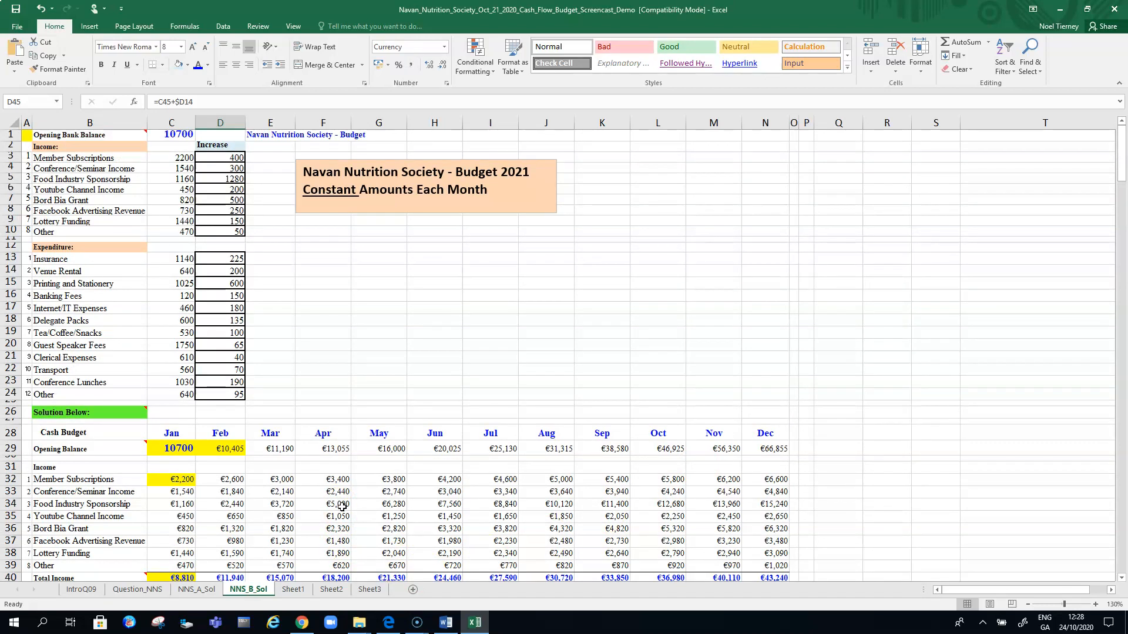
{"action": "left_click", "coordinate": [224, 450]}
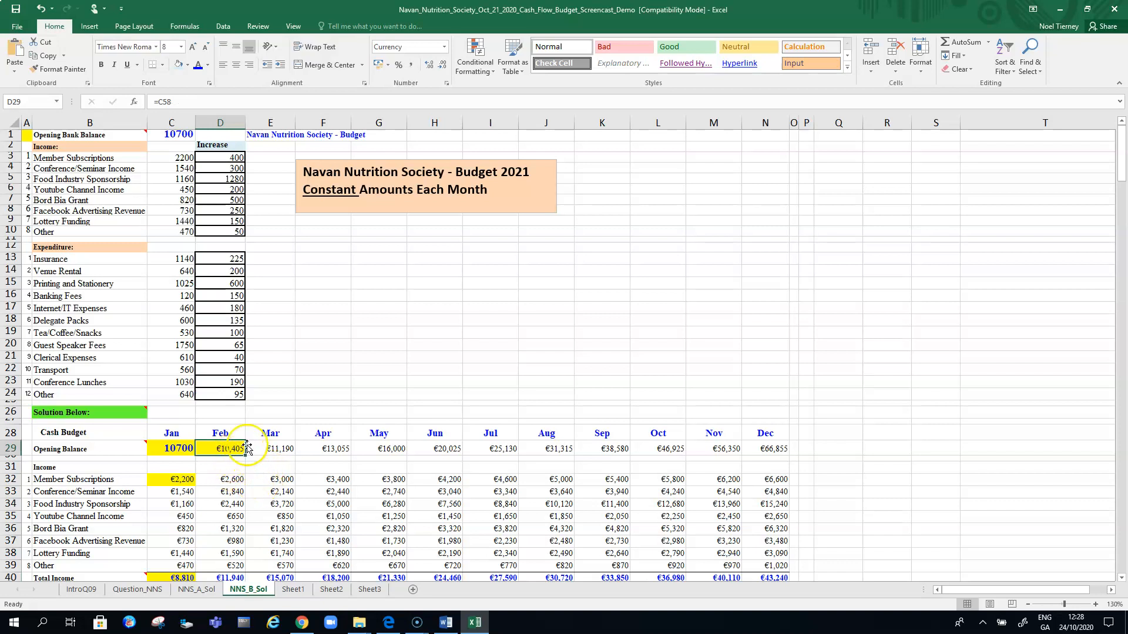
{"action": "left_click", "coordinate": [271, 450]}
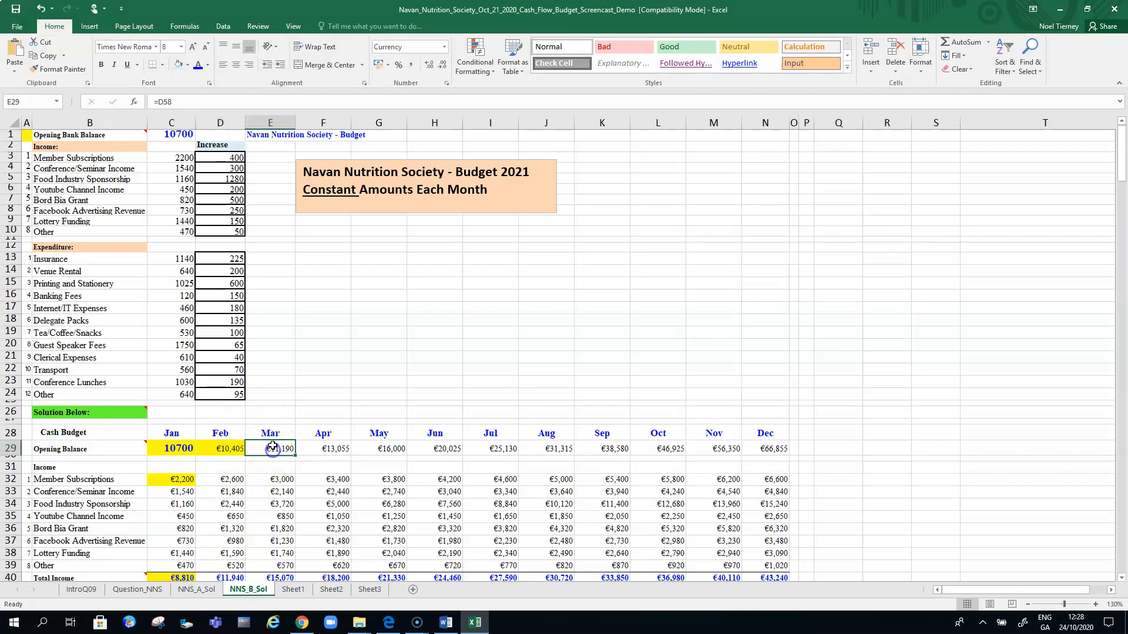
{"action": "left_click", "coordinate": [234, 450]}
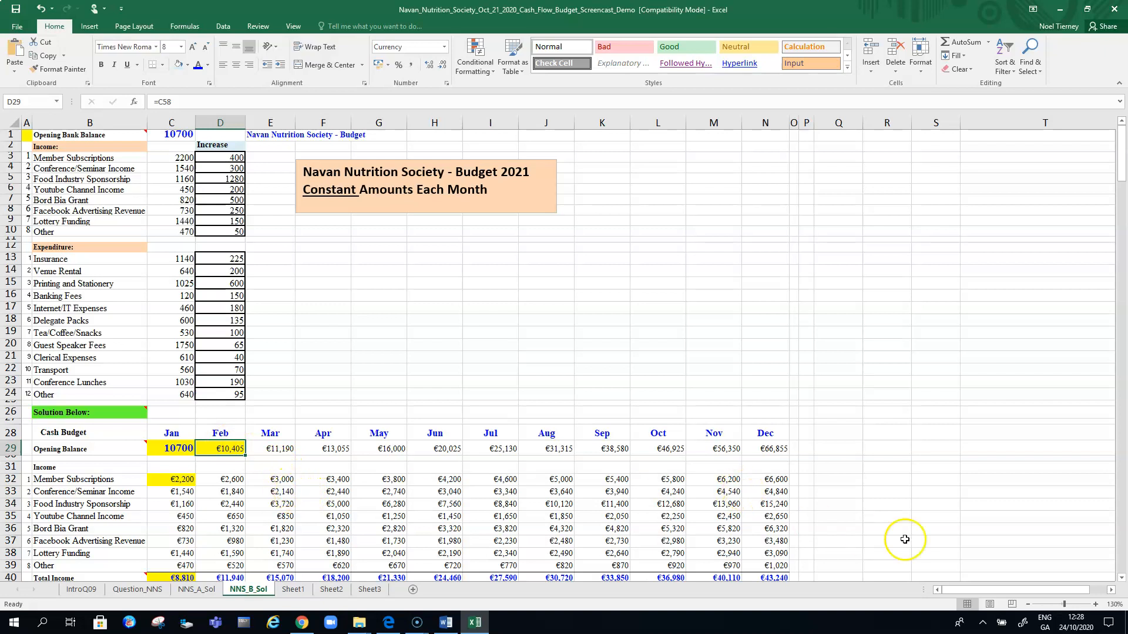
- Enter the column heading Total in Q28, in the month heading row beyond December
{"action": "left_click", "coordinate": [1122, 579]}
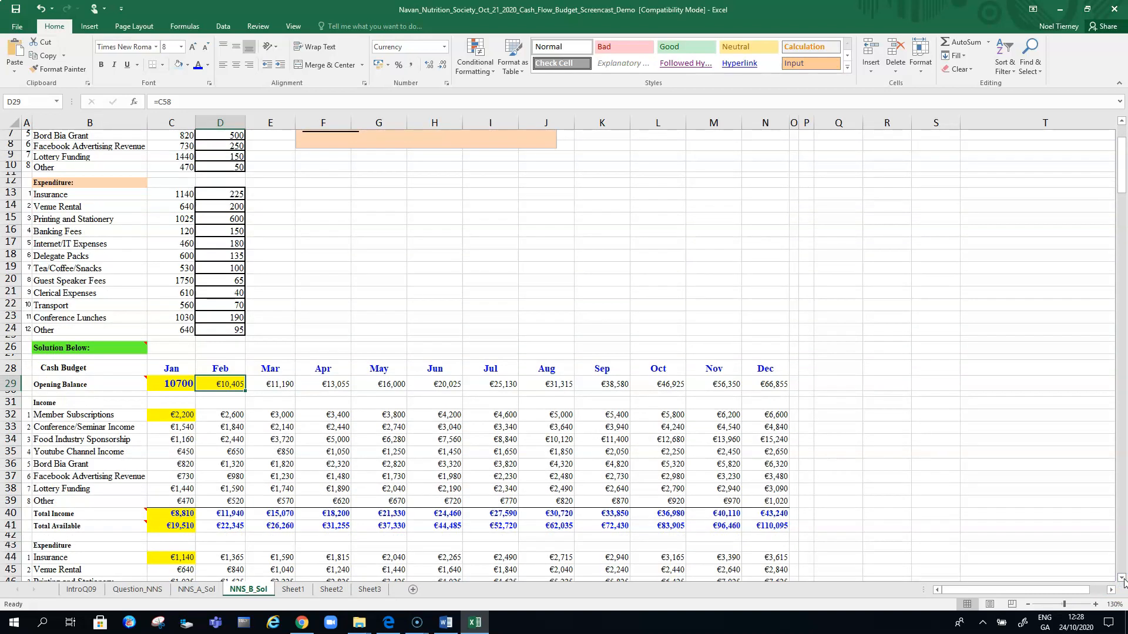
{"action": "left_click", "coordinate": [1122, 579]}
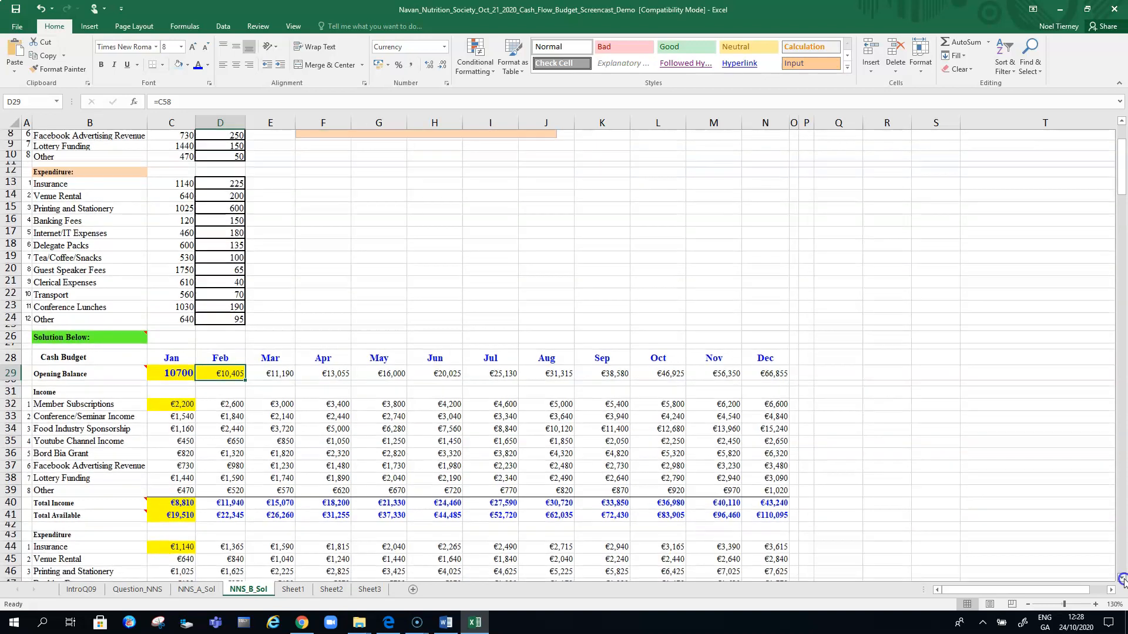
{"action": "left_click", "coordinate": [1122, 579]}
{"action": "left_click", "coordinate": [1122, 579]}
{"action": "left_click", "coordinate": [1122, 579]}
{"action": "left_click", "coordinate": [1122, 579]}
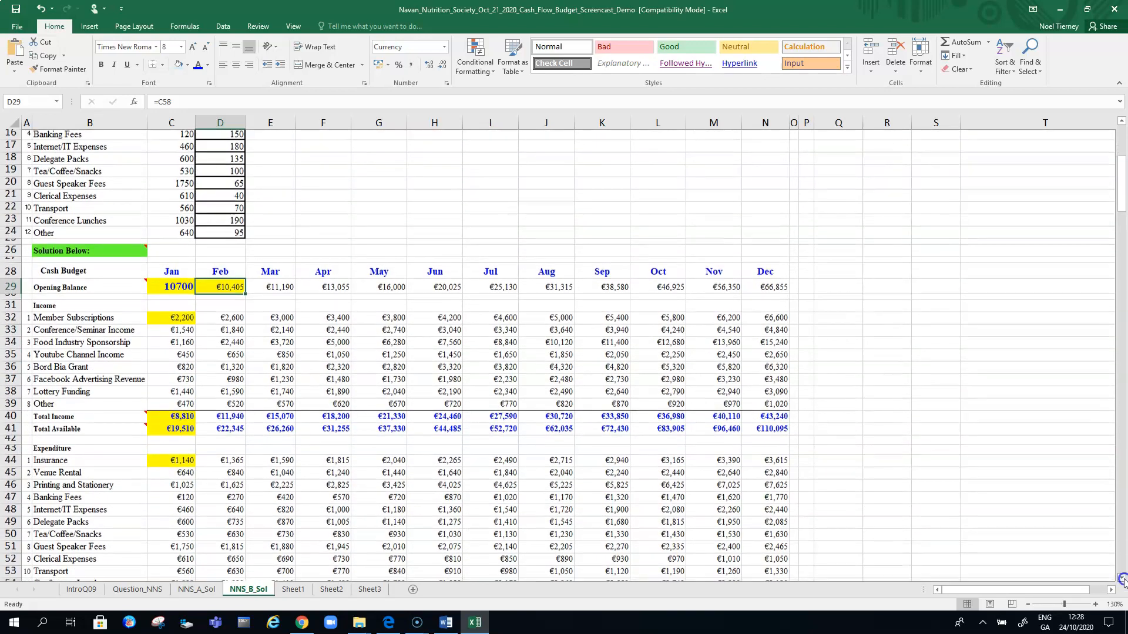
{"action": "left_click", "coordinate": [1121, 579]}
{"action": "left_click", "coordinate": [1122, 579]}
{"action": "left_click", "coordinate": [1122, 579]}
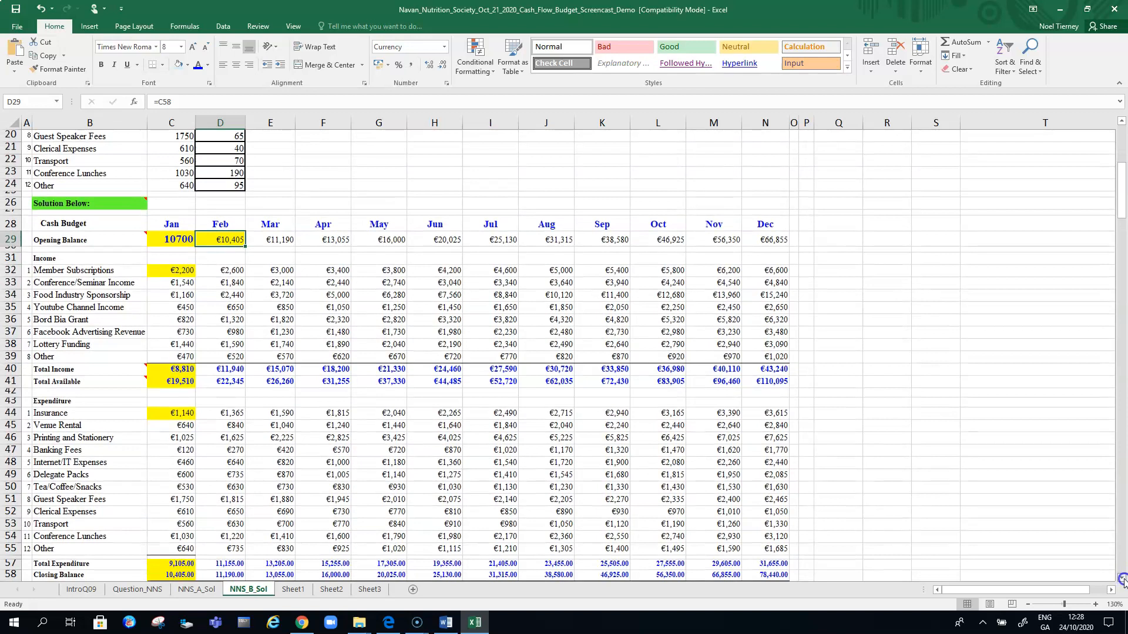
{"action": "left_click", "coordinate": [1122, 579]}
{"action": "left_click", "coordinate": [838, 211]}
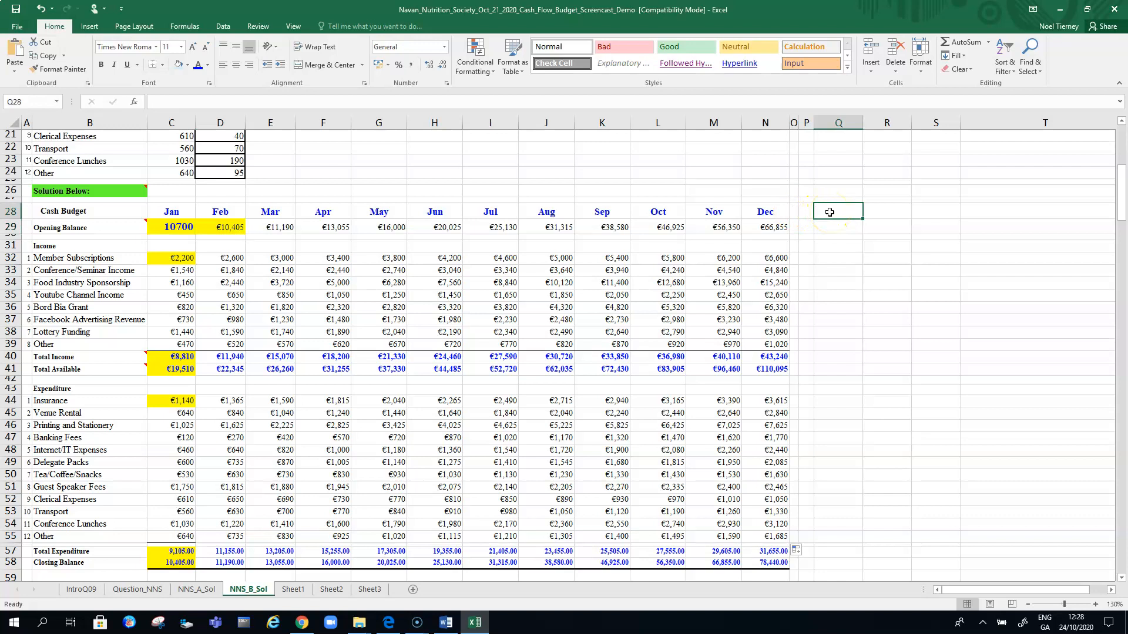
{"action": "type", "text": "Total"}
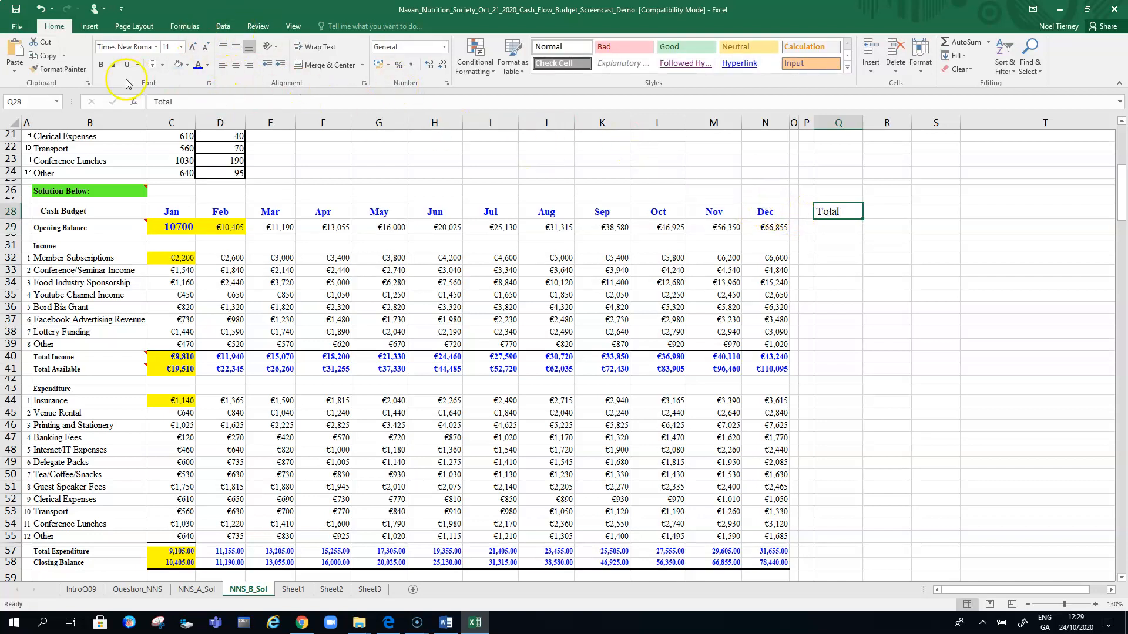
- Format the Total heading bold and blue, and enter the Member Subscriptions total =SUM(C32:N32) in Q32
{"action": "left_click", "coordinate": [102, 65]}
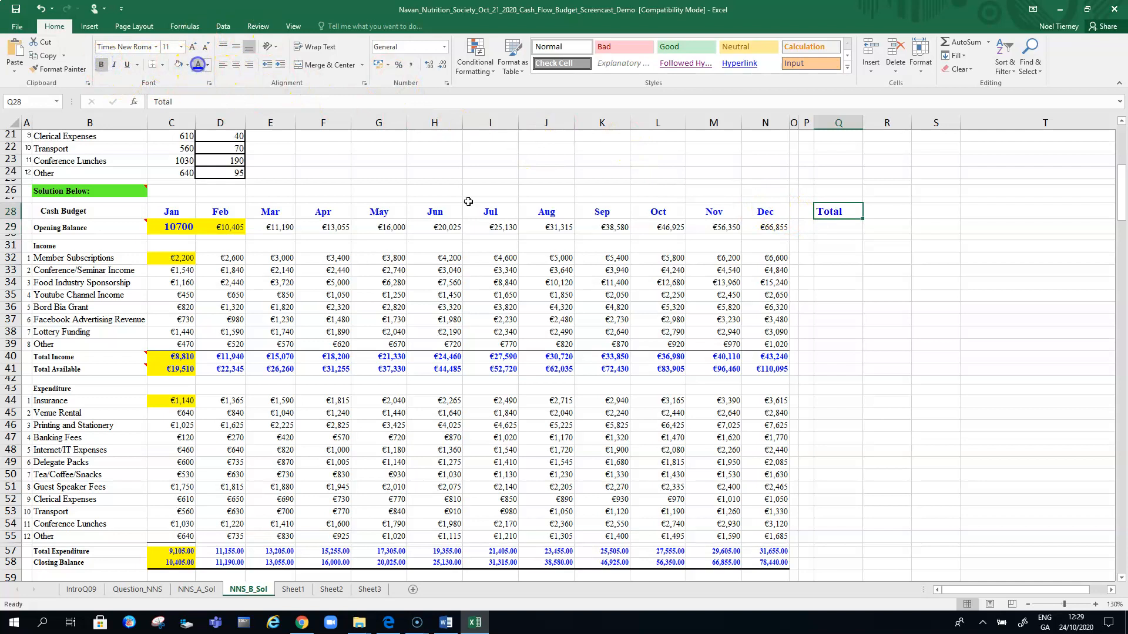
{"action": "left_click", "coordinate": [849, 260]}
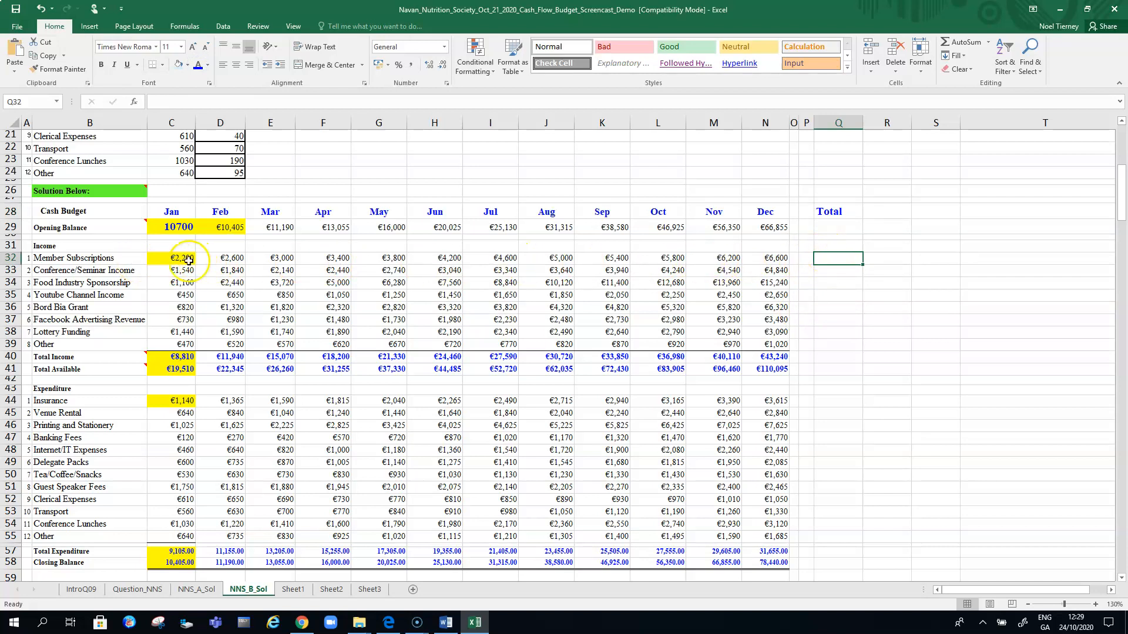
{"action": "left_click", "coordinate": [984, 43]}
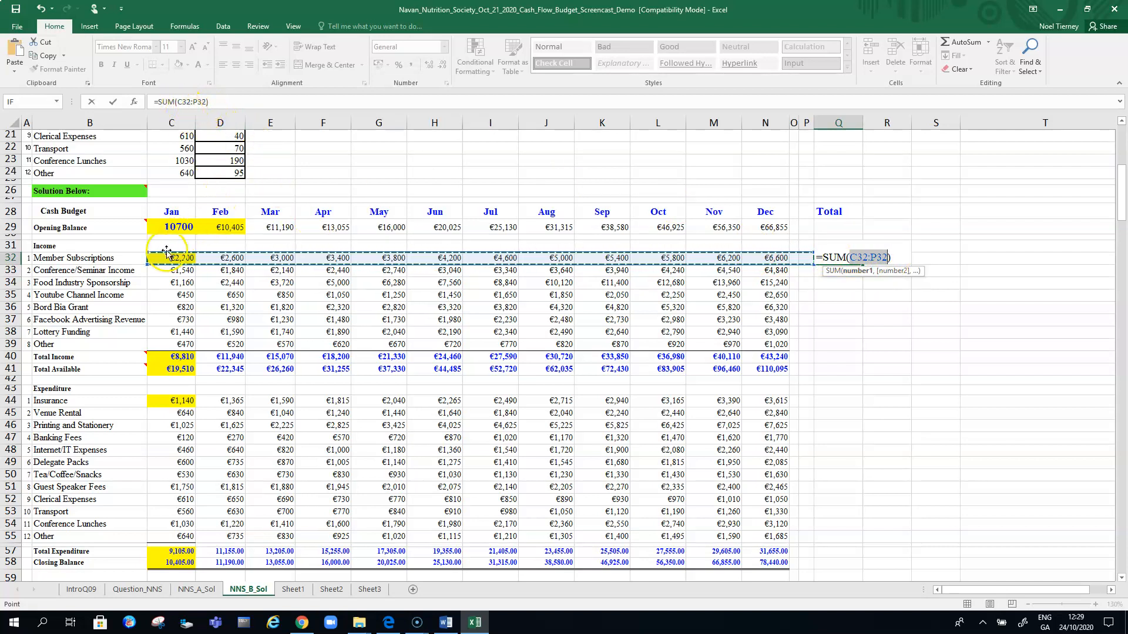
{"action": "left_click_drag", "start_coordinate": [168, 259], "coordinate": [779, 262]}
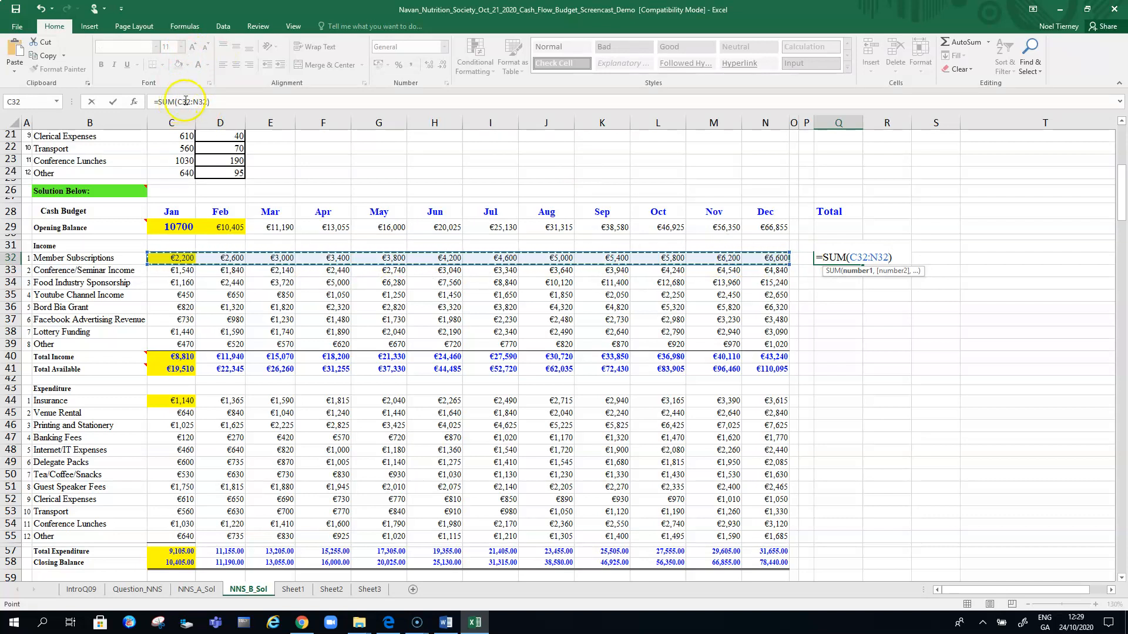
{"action": "key", "text": "Return"}
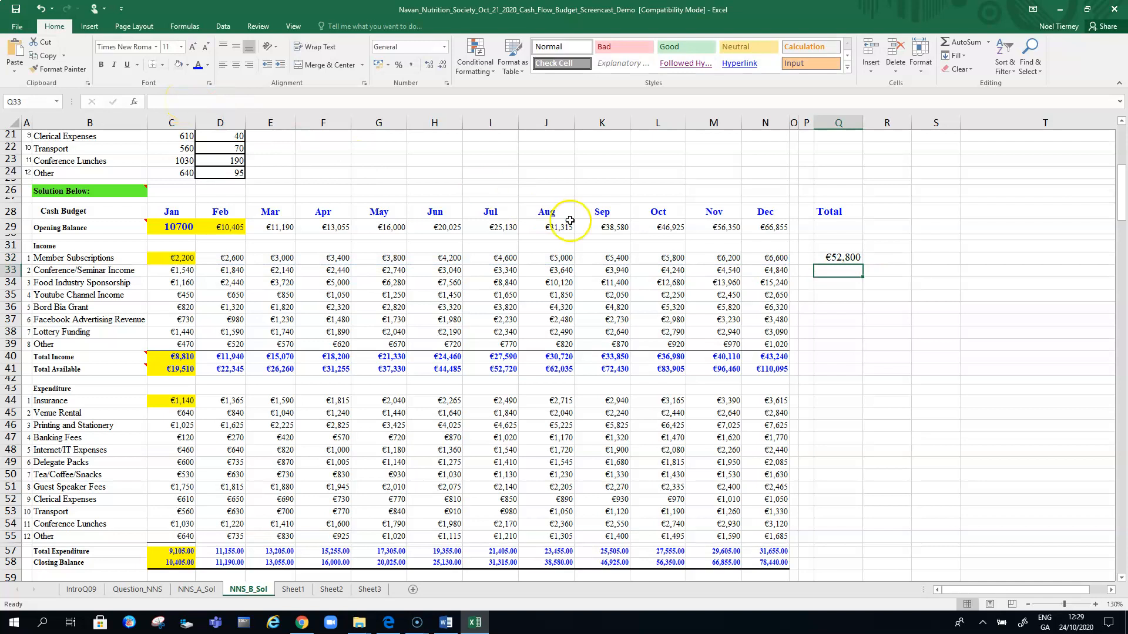
- Fill the Member Subscriptions total formula down to the income row Other, covering Q32:Q39, and check the copied formula
{"action": "left_click", "coordinate": [855, 258]}
{"action": "left_click_drag", "start_coordinate": [862, 265], "coordinate": [869, 350]}
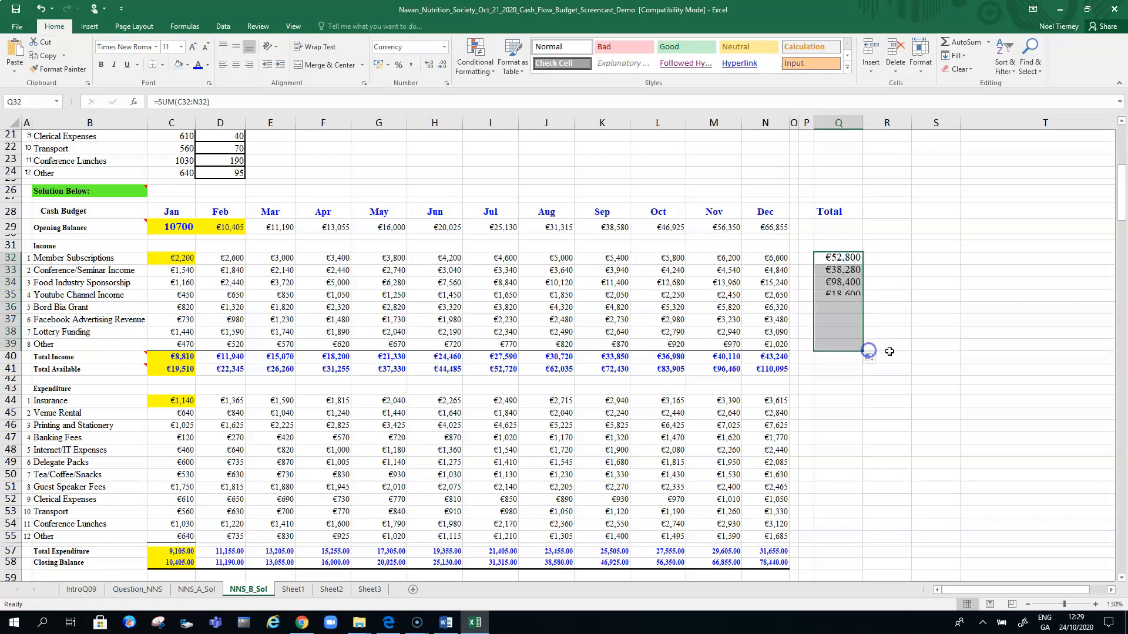
{"action": "left_click", "coordinate": [847, 260]}
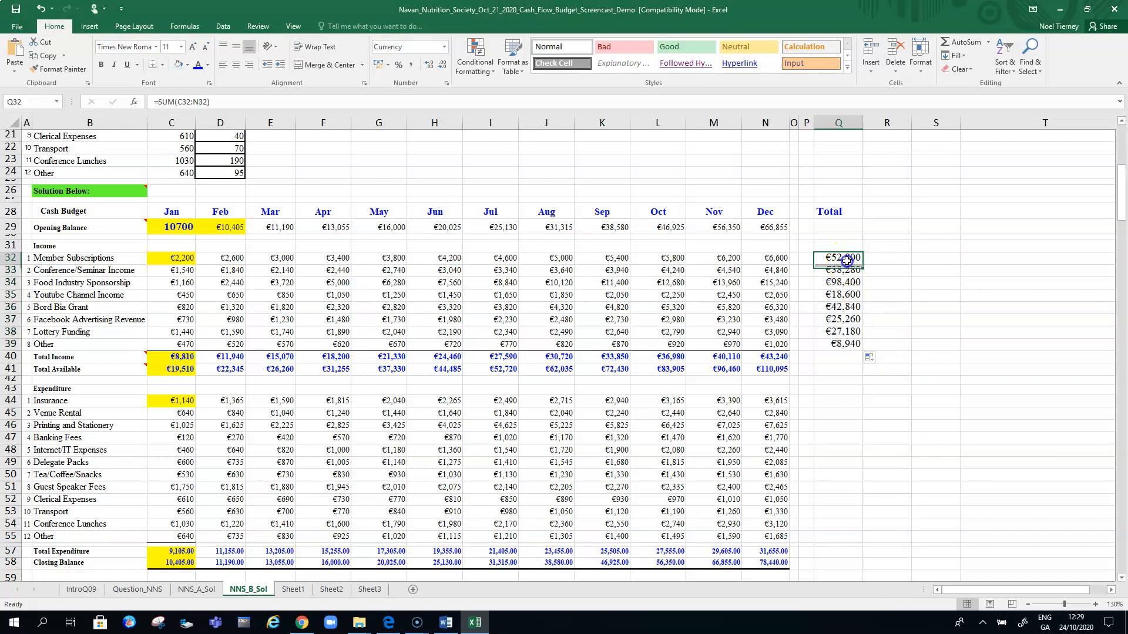
{"action": "left_click", "coordinate": [848, 332]}
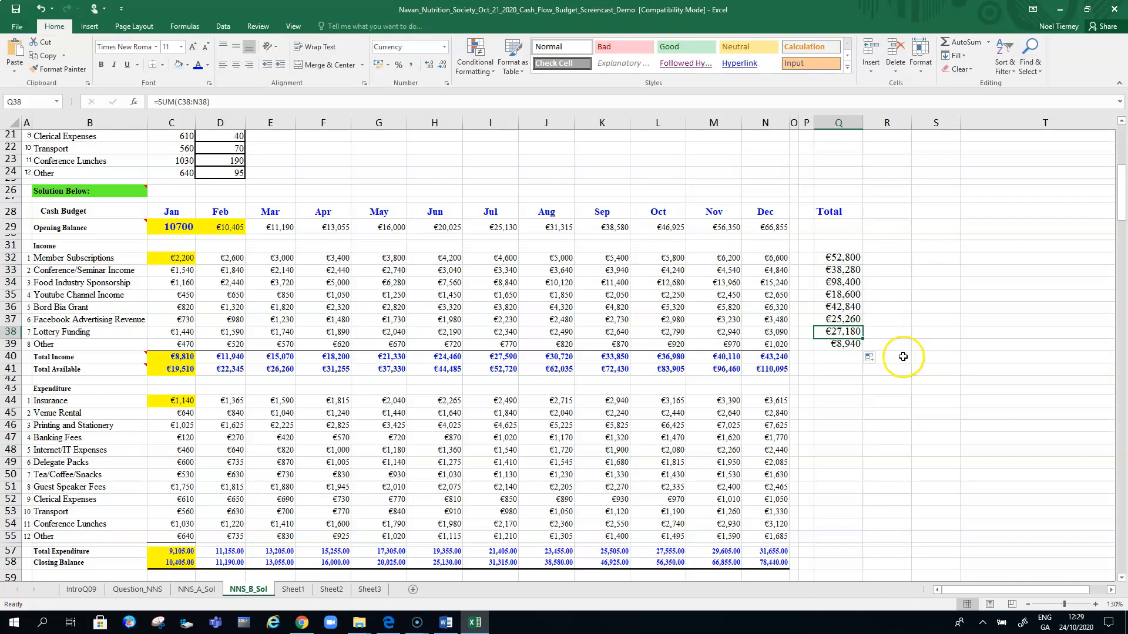
- Copy the total formula from Q39 to Q44 for Insurance and check that the range matches its row
{"action": "left_click", "coordinate": [850, 343]}
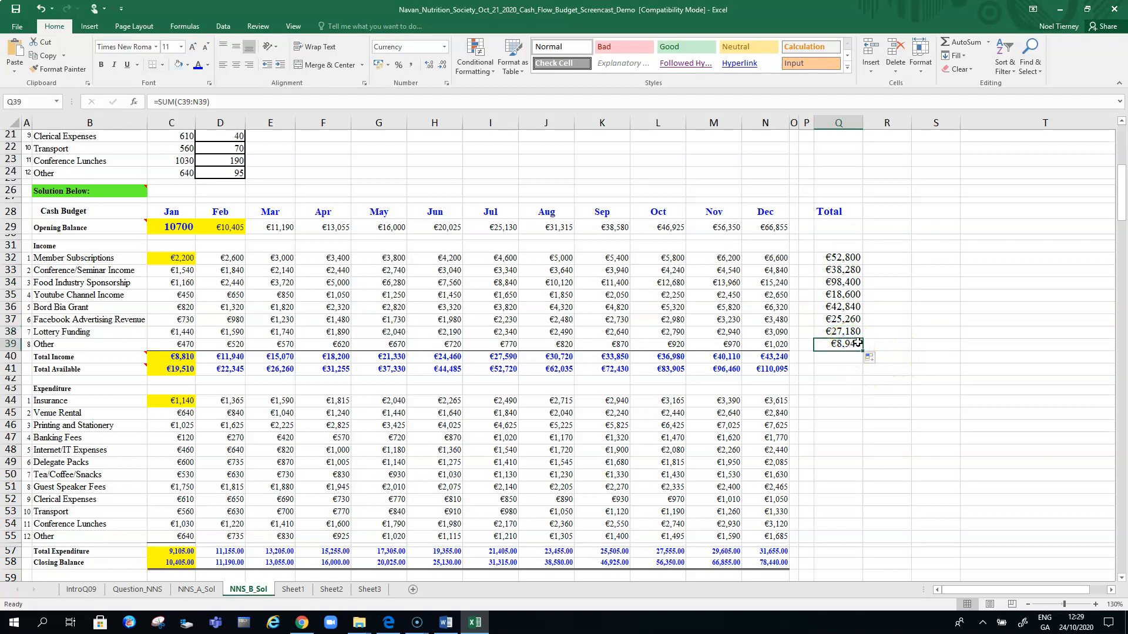
{"action": "key", "text": "ctrl+c"}
{"action": "left_click", "coordinate": [842, 399]}
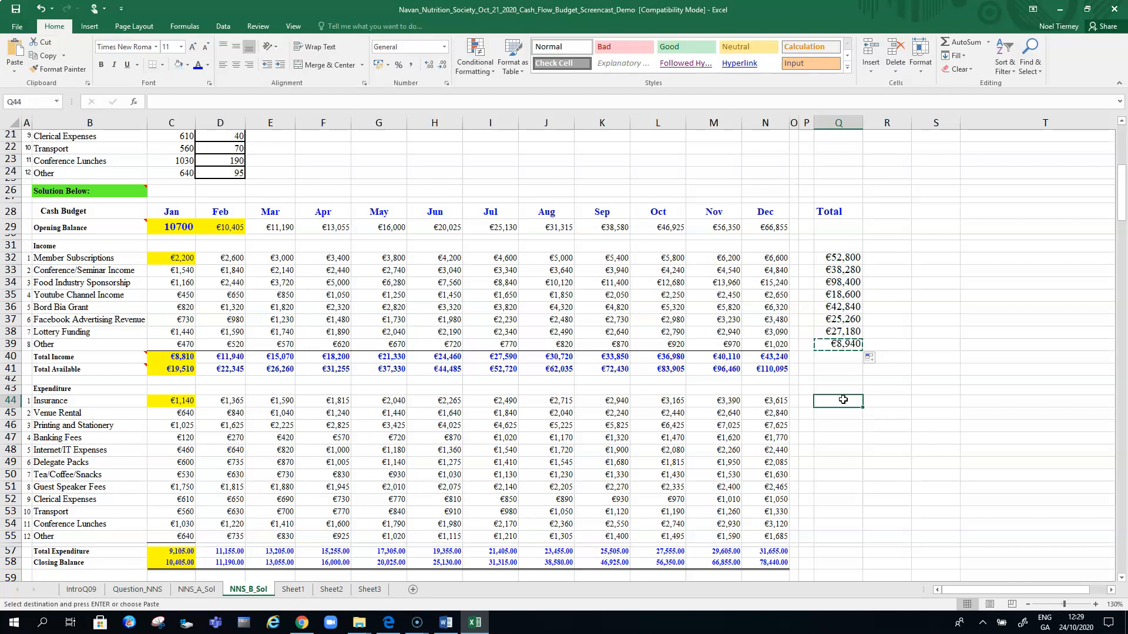
{"action": "key", "text": "ctrl+v"}
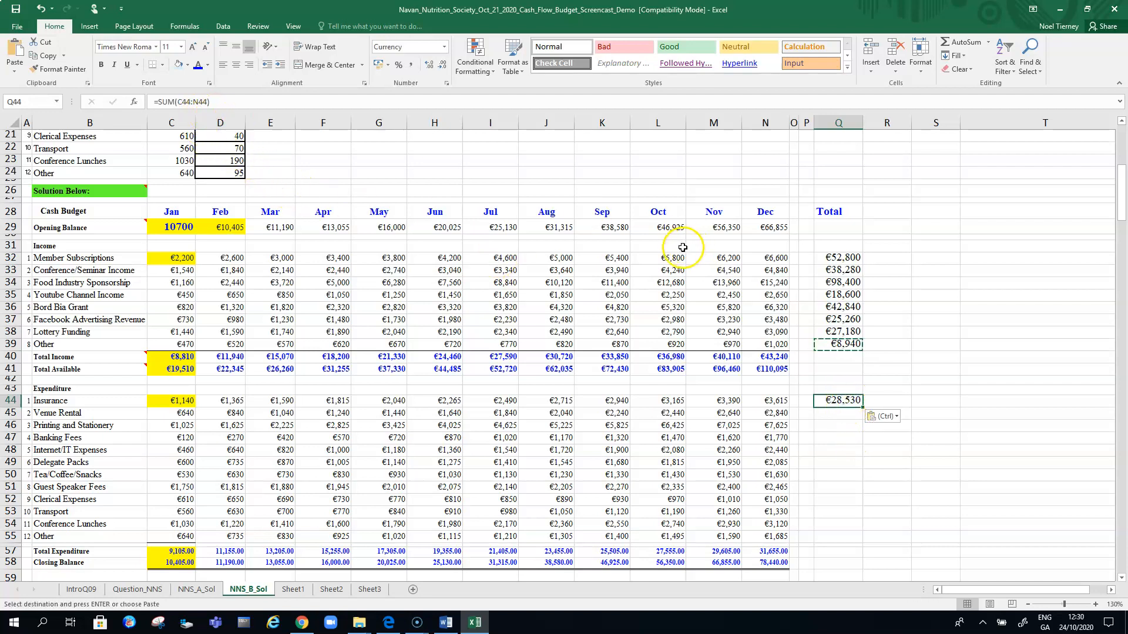
{"action": "left_click", "coordinate": [842, 343]}
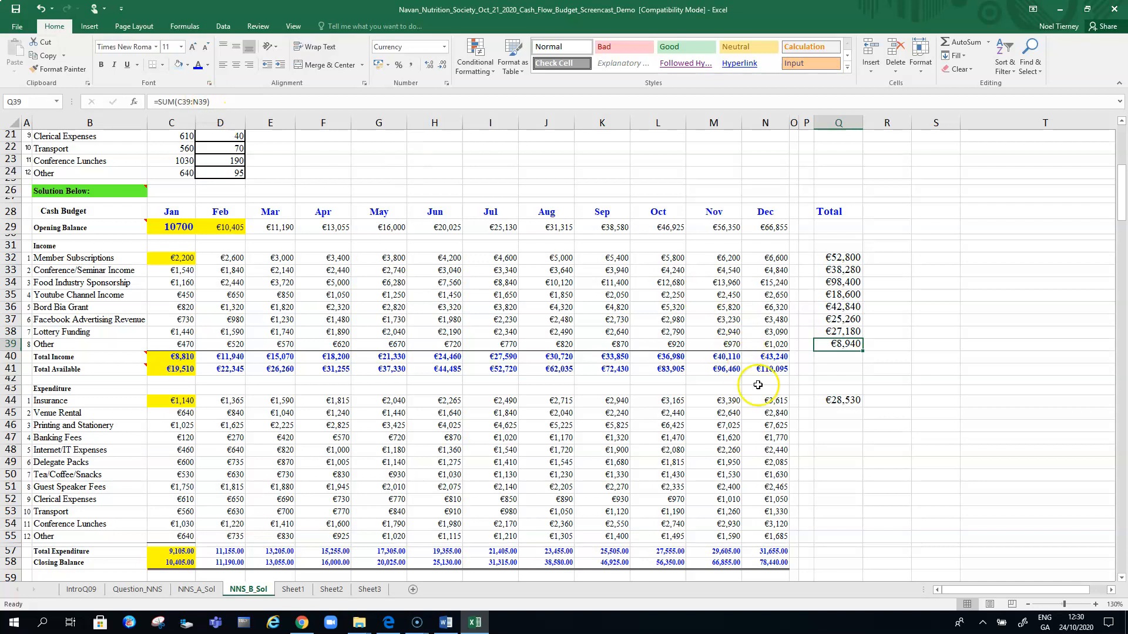
{"action": "left_click", "coordinate": [838, 400]}
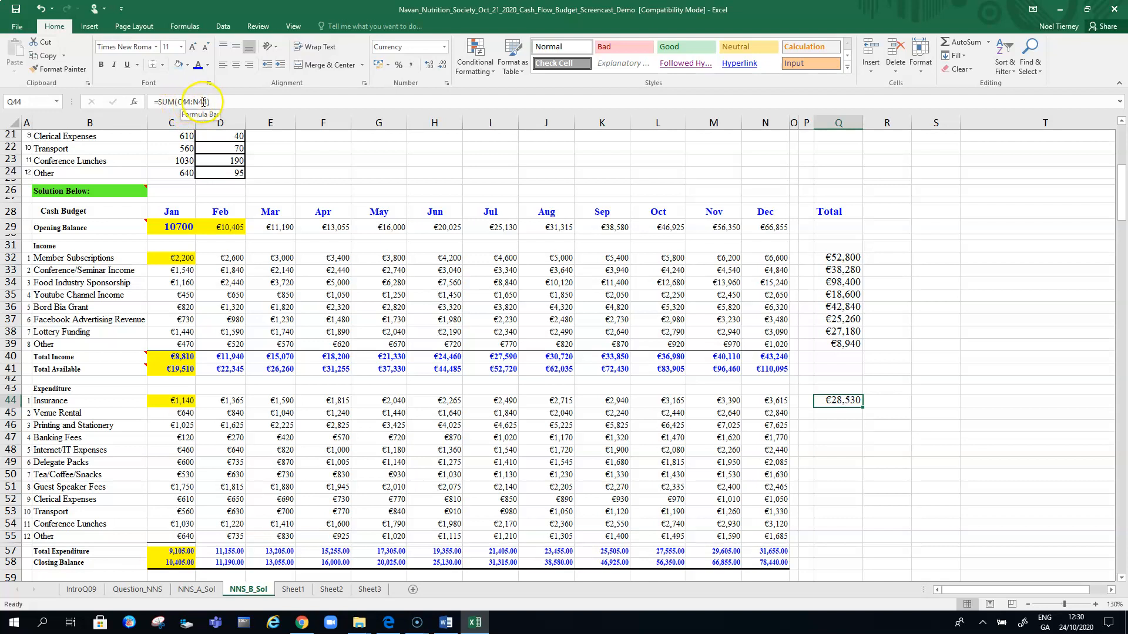
- Fill the Insurance total formula from Q44 down through the expenditure rows to Other
{"action": "left_click", "coordinate": [845, 436]}
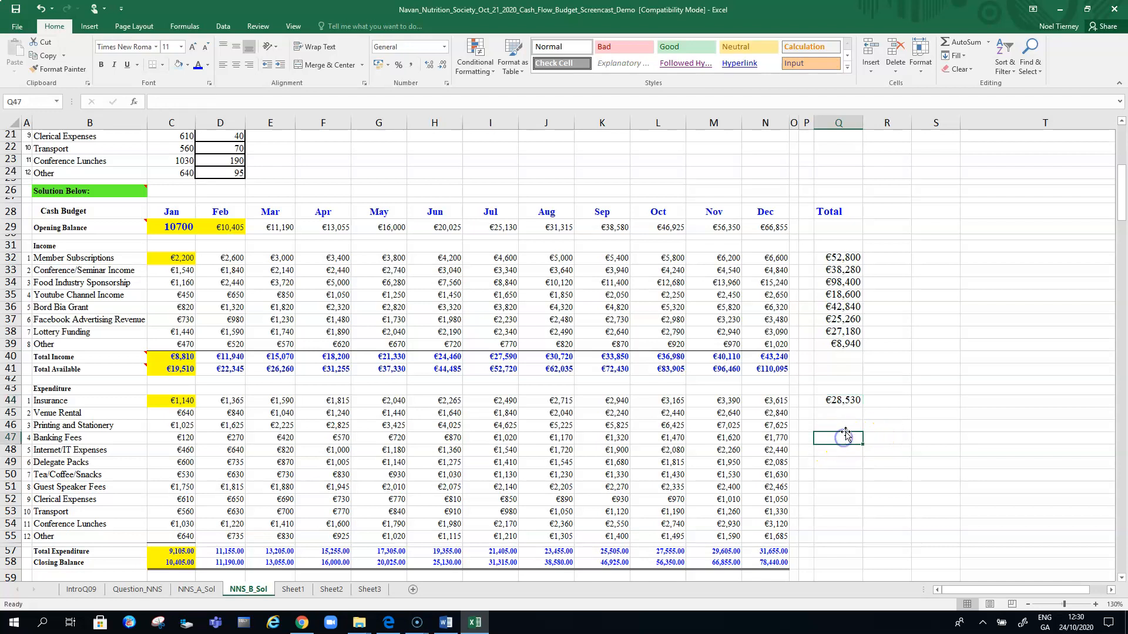
{"action": "left_click", "coordinate": [836, 399]}
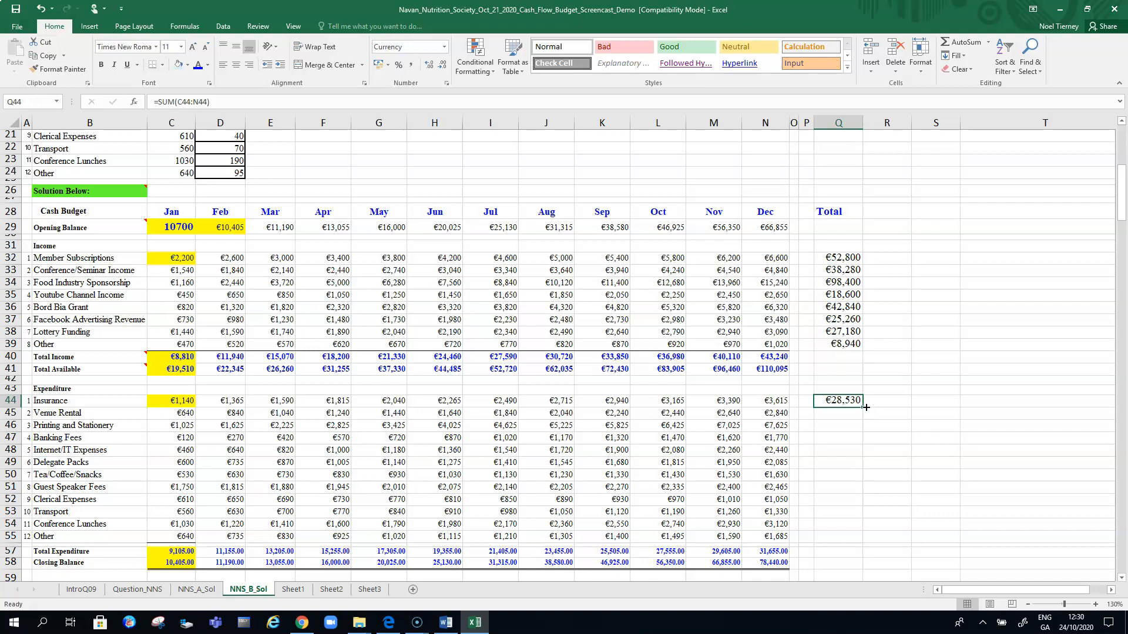
{"action": "left_click_drag", "start_coordinate": [864, 407], "coordinate": [882, 550]}
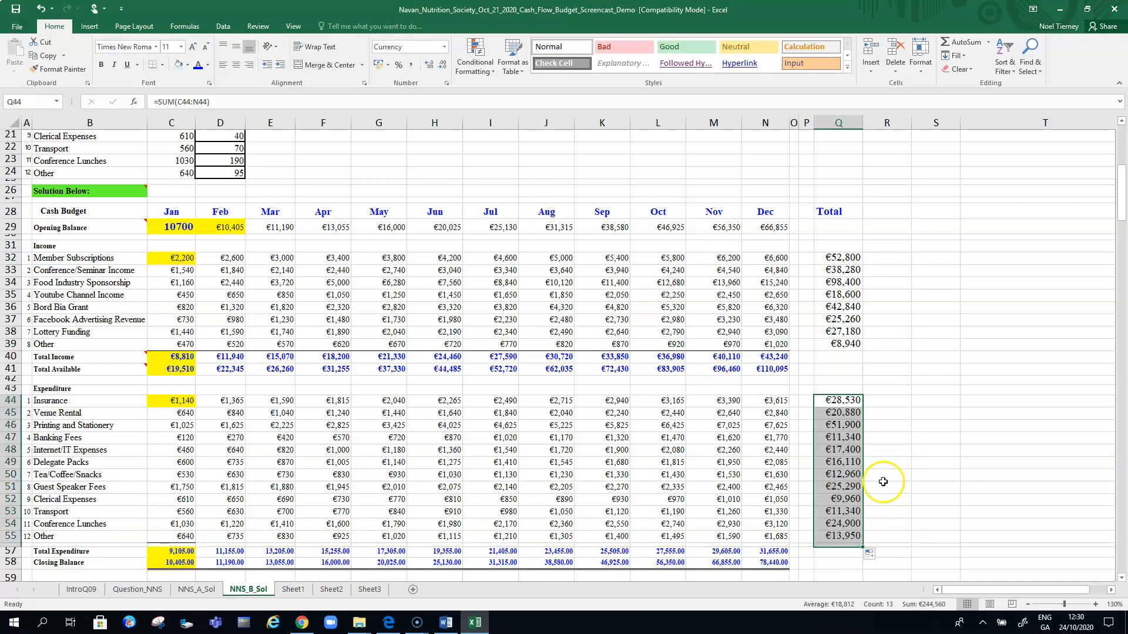
{"action": "left_click", "coordinate": [921, 320]}
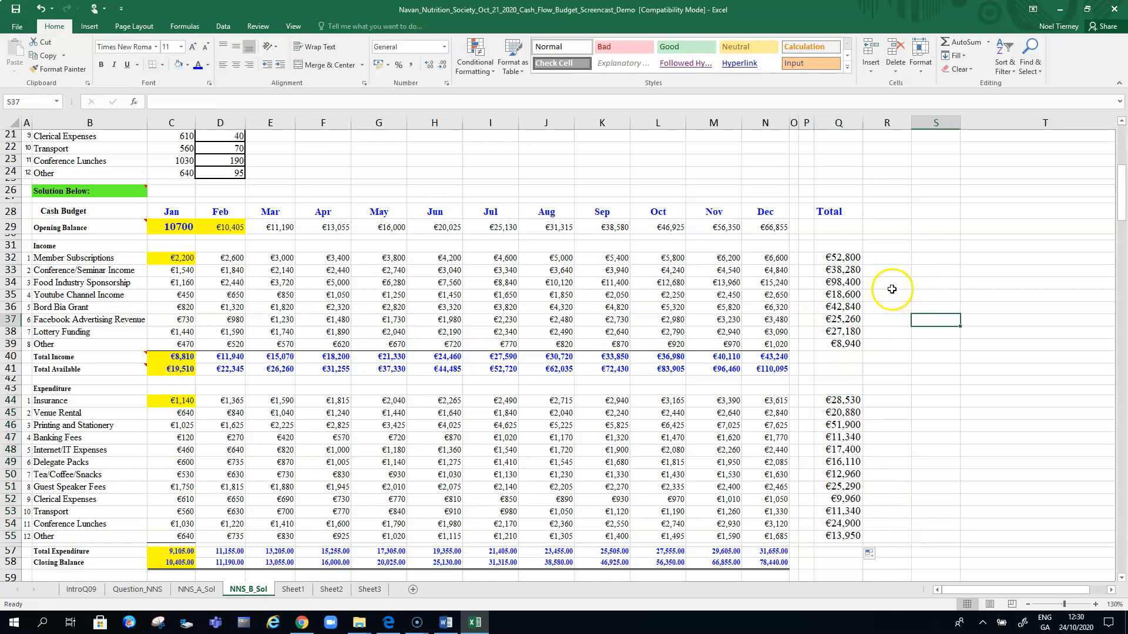
- Highlight the Member Subscriptions total in Q32 with a yellow fill
{"action": "left_click", "coordinate": [846, 257]}
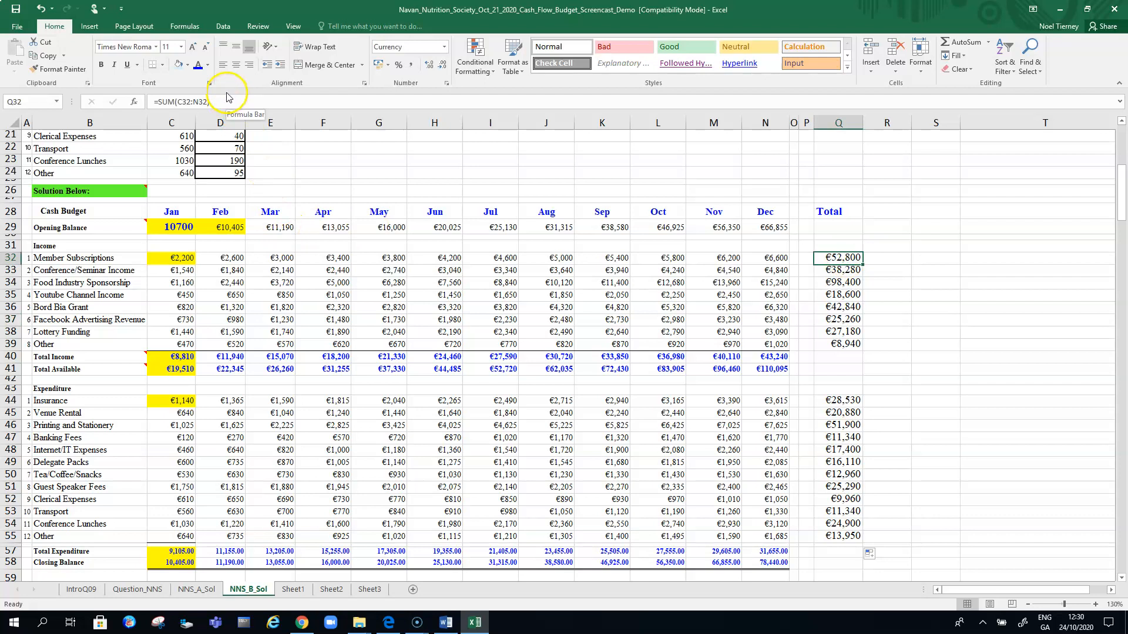
{"action": "left_click", "coordinate": [188, 67]}
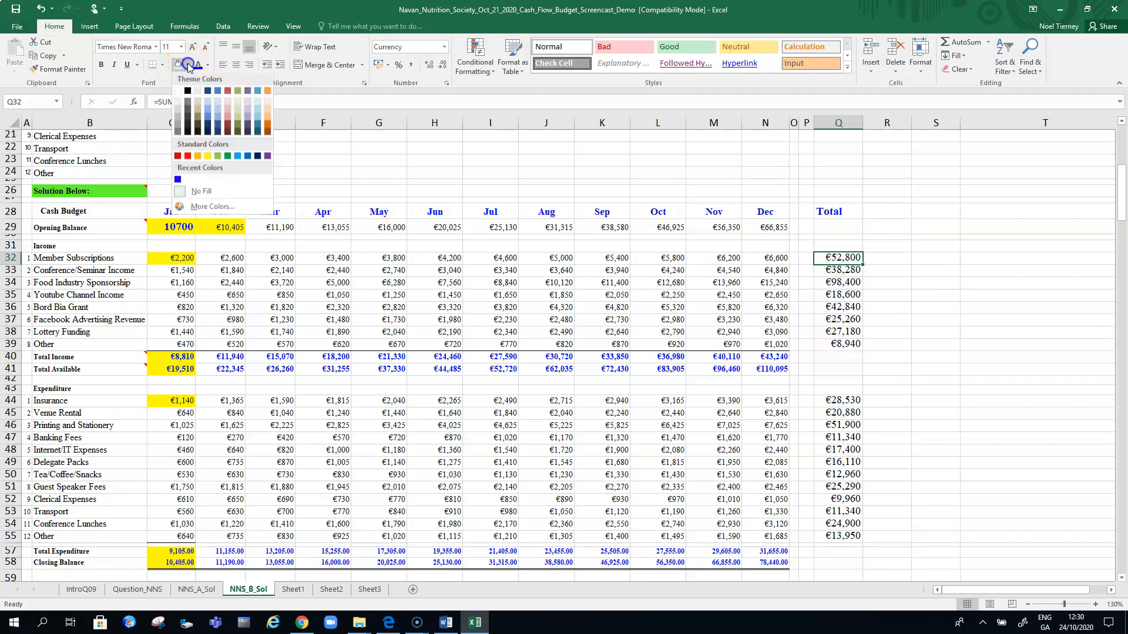
{"action": "left_click", "coordinate": [203, 155]}
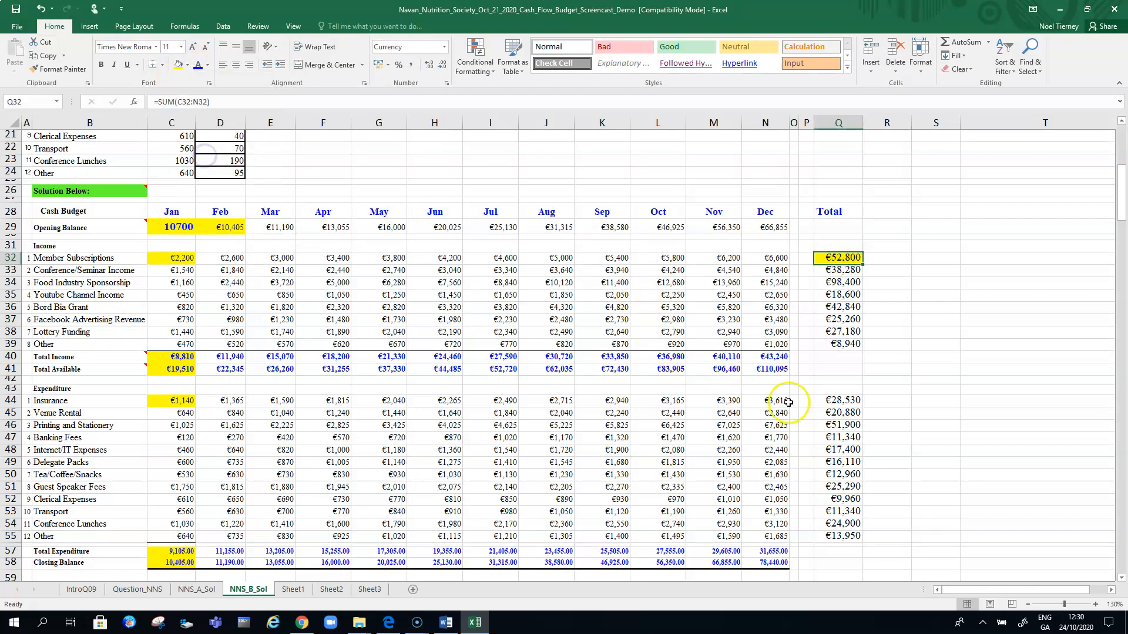
{"action": "left_click", "coordinate": [843, 402]}
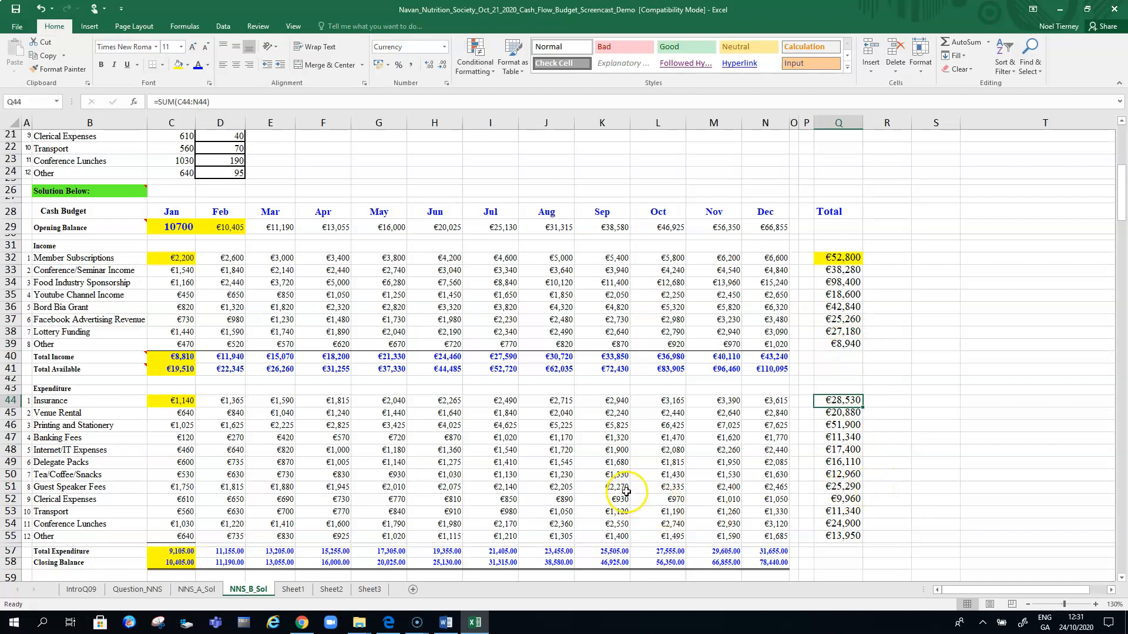
- Replace the word Constant with Varying in the budget title text box, so it reads Varying Amounts Each Month
{"action": "left_click_drag", "start_coordinate": [1113, 205], "coordinate": [1112, 159]}
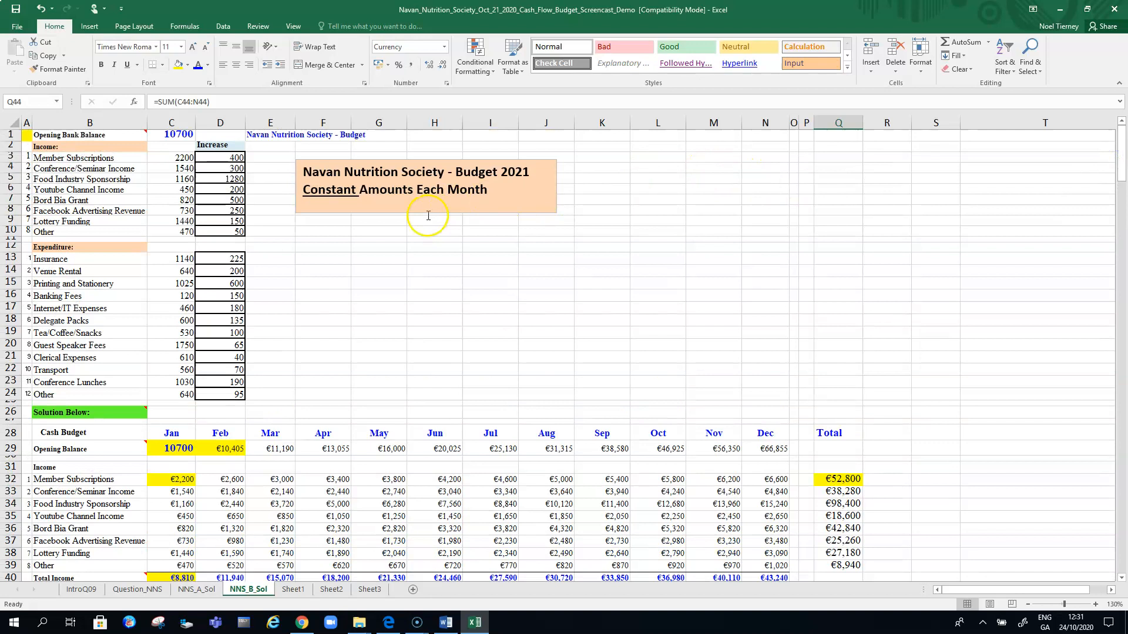
{"action": "double_click", "coordinate": [336, 189]}
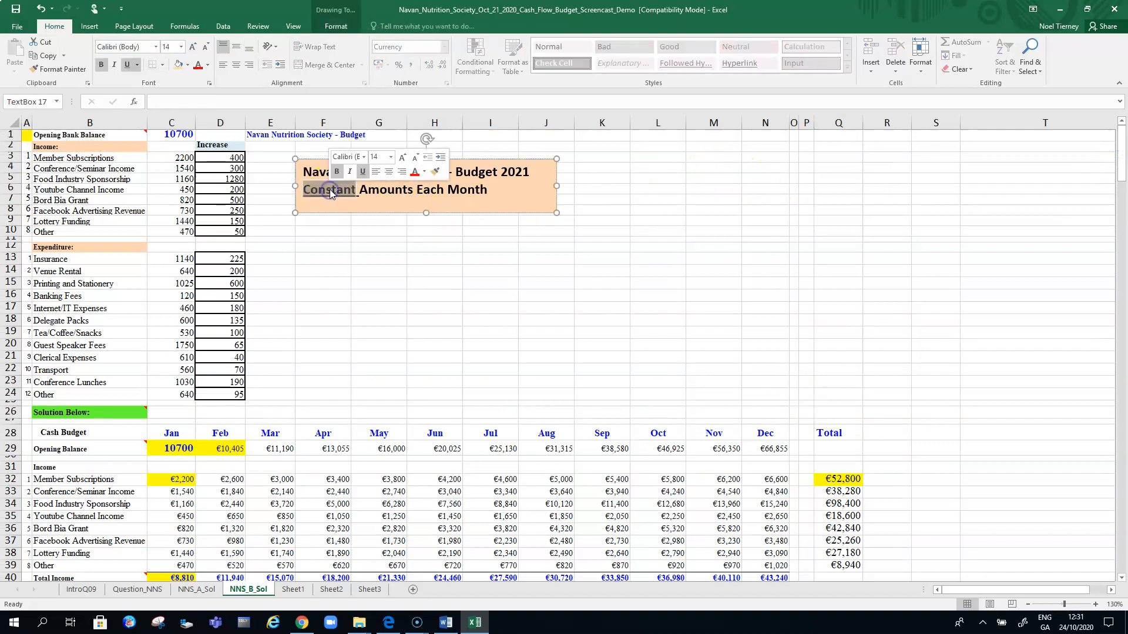
{"action": "type", "text": "Varying"}
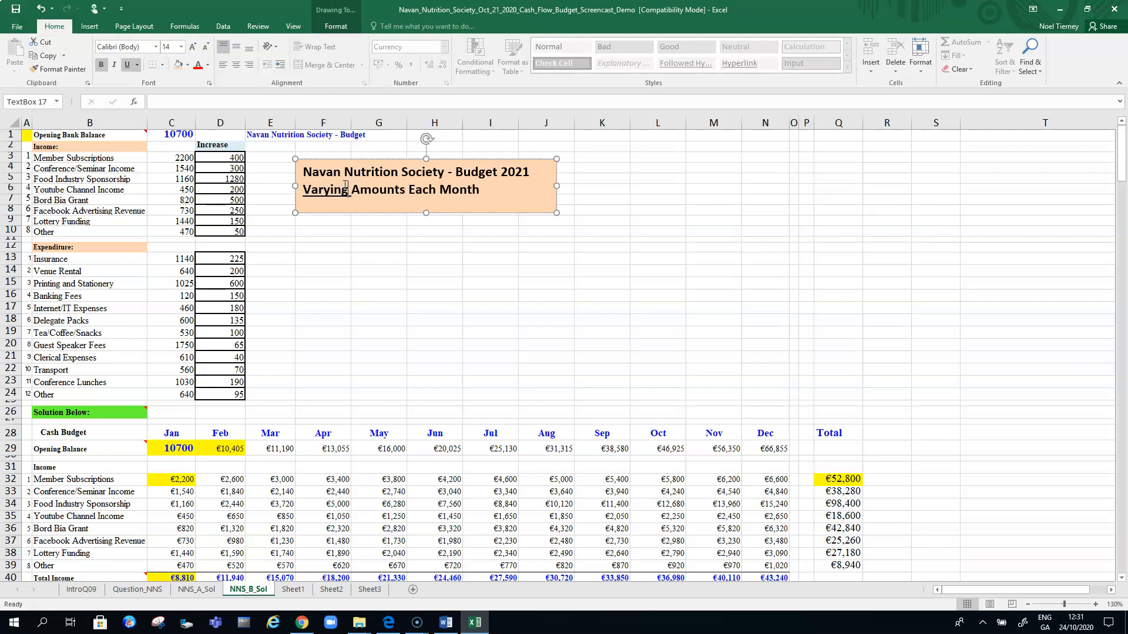
{"action": "left_click", "coordinate": [394, 296]}
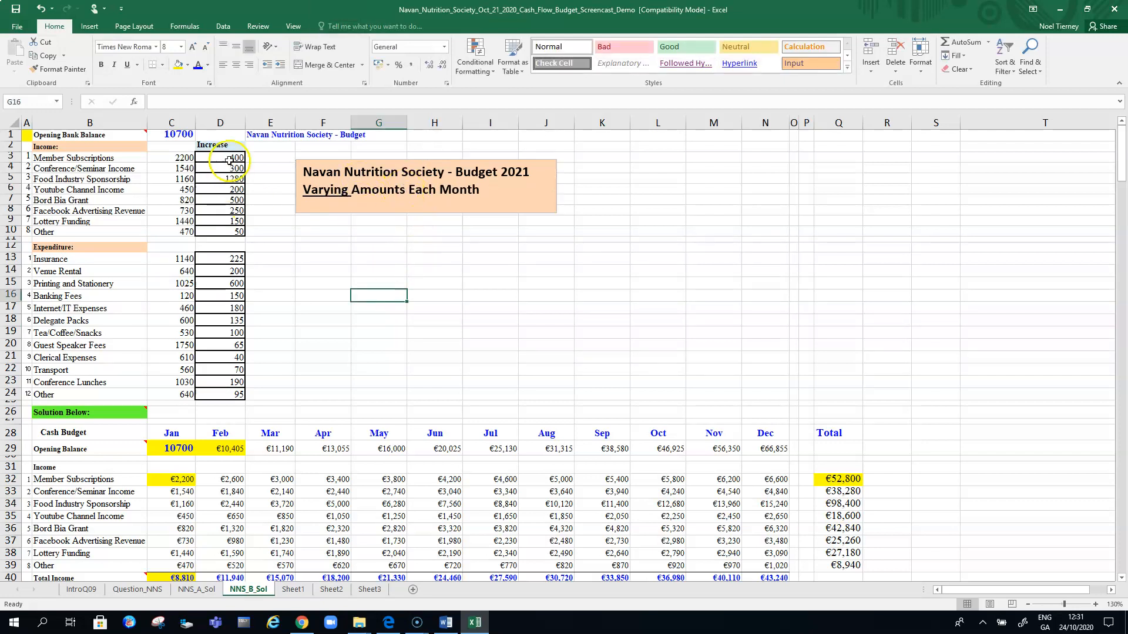